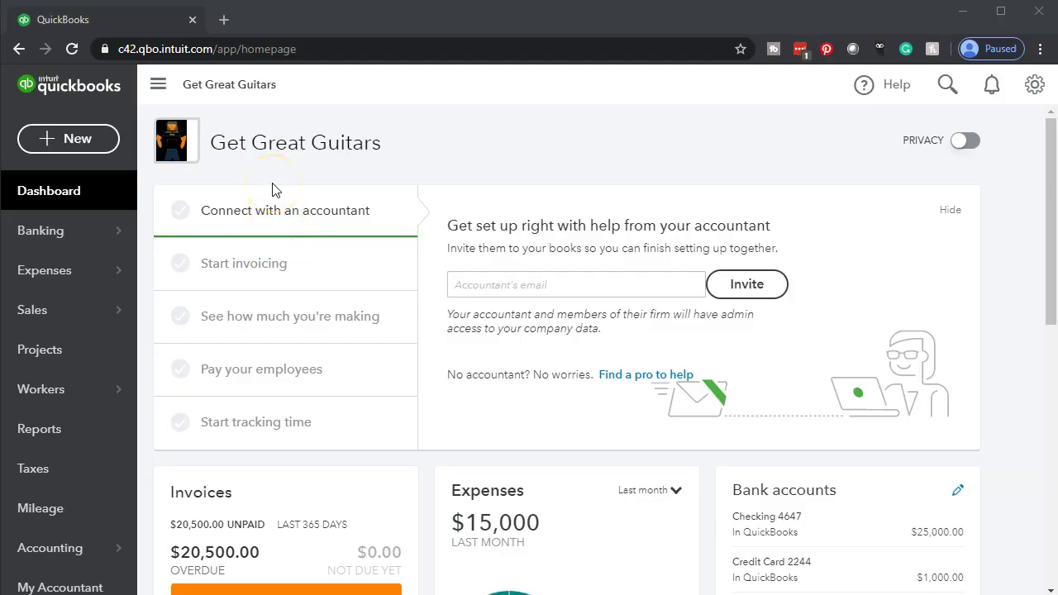
# Open the Balance Sheet report from the favorite reports
pyautogui.click(267, 193)
pyautogui.click(85, 428)
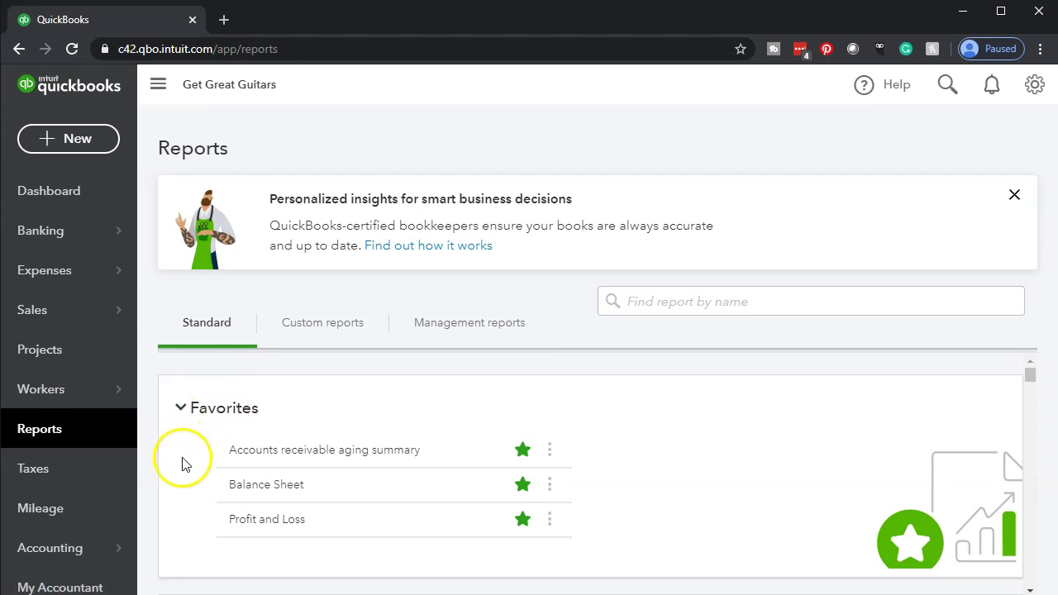
pyautogui.click(246, 494)
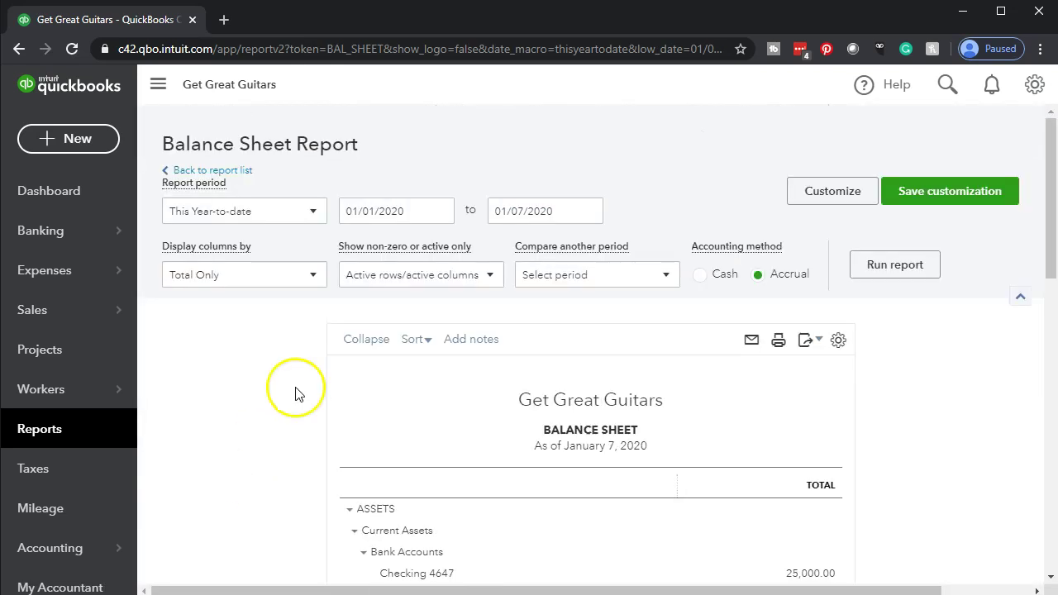
# Set the Balance Sheet report period to 01/01/2020 through 12/31/2020 and run the report
pyautogui.click(402, 217)
pyautogui.write('01/01/')
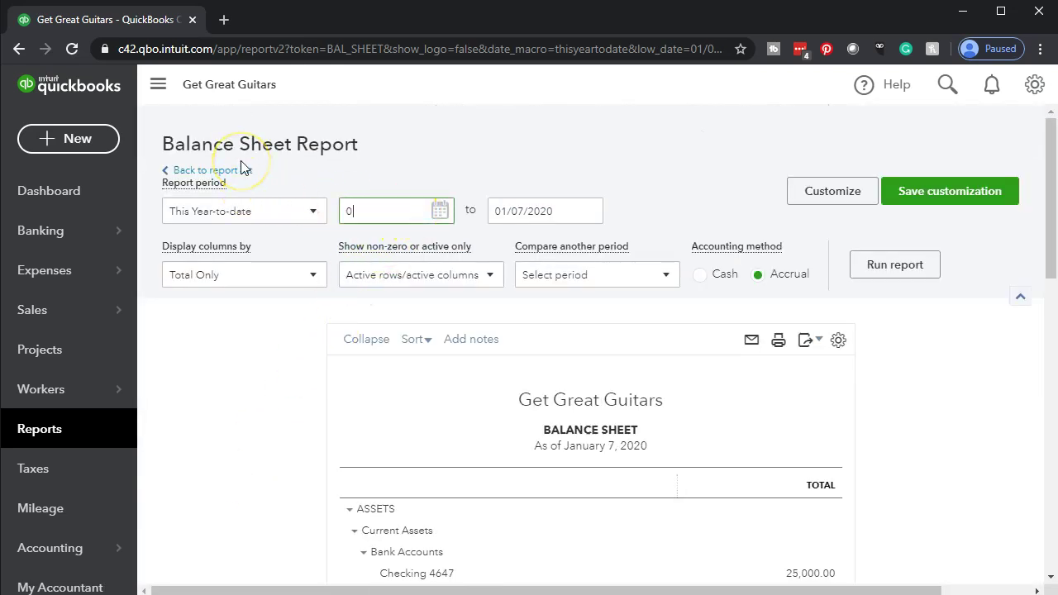
pyautogui.write('20')
pyautogui.press('Tab')
pyautogui.write('123120')
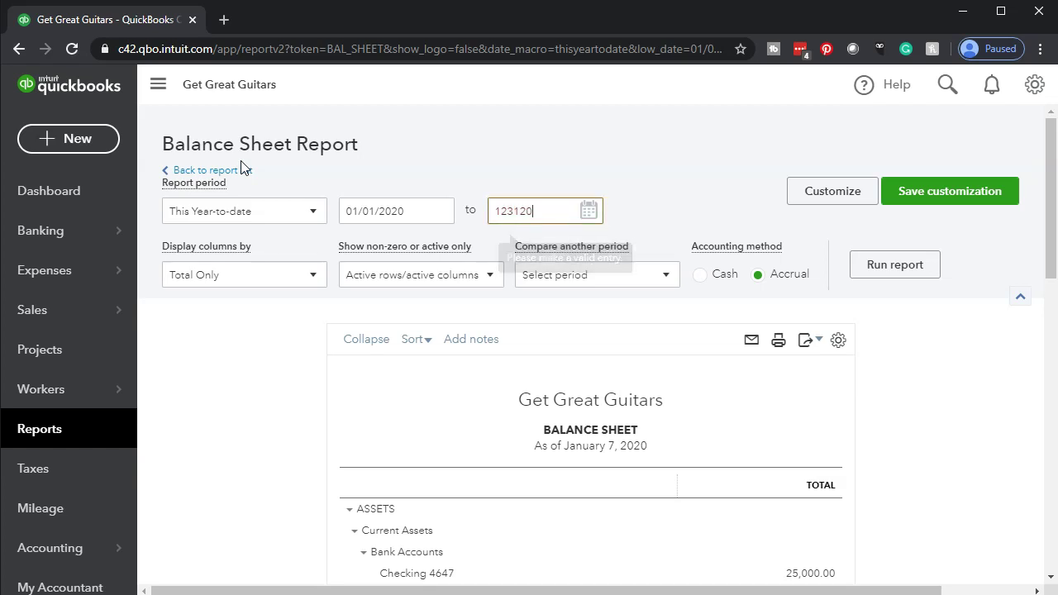
pyautogui.press('Tab')
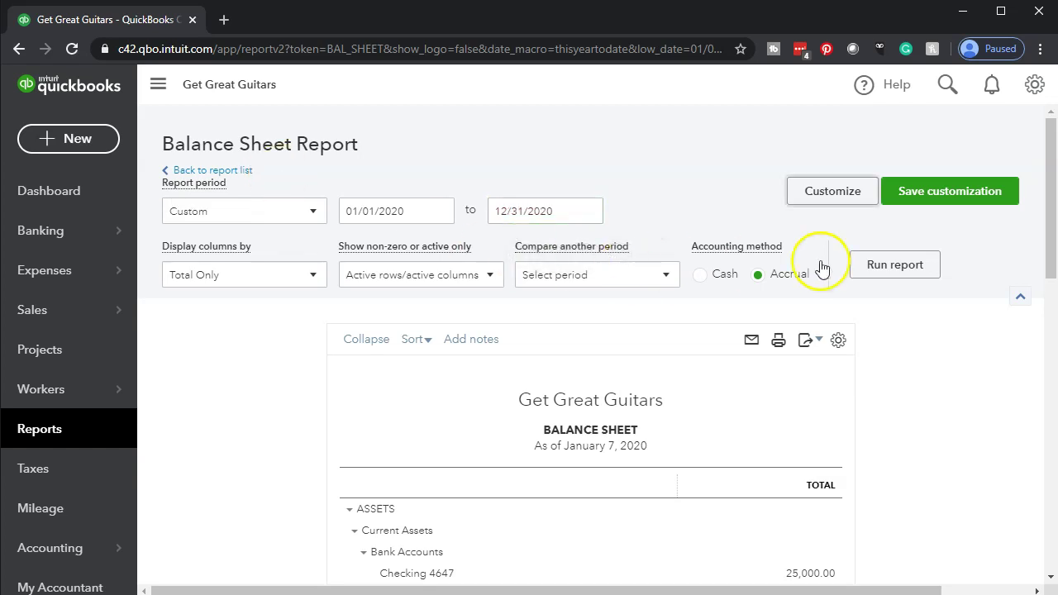
pyautogui.click(896, 262)
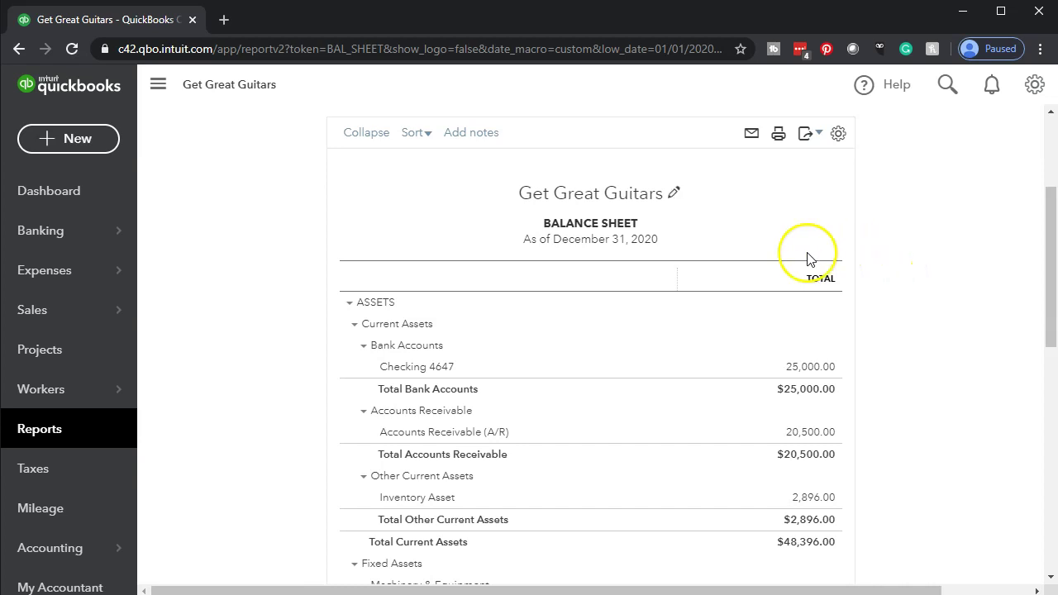
# Duplicate the Balance Sheet page into a second browser tab and return to the original one
pyautogui.rightClick(149, 18)
pyautogui.press('Escape')
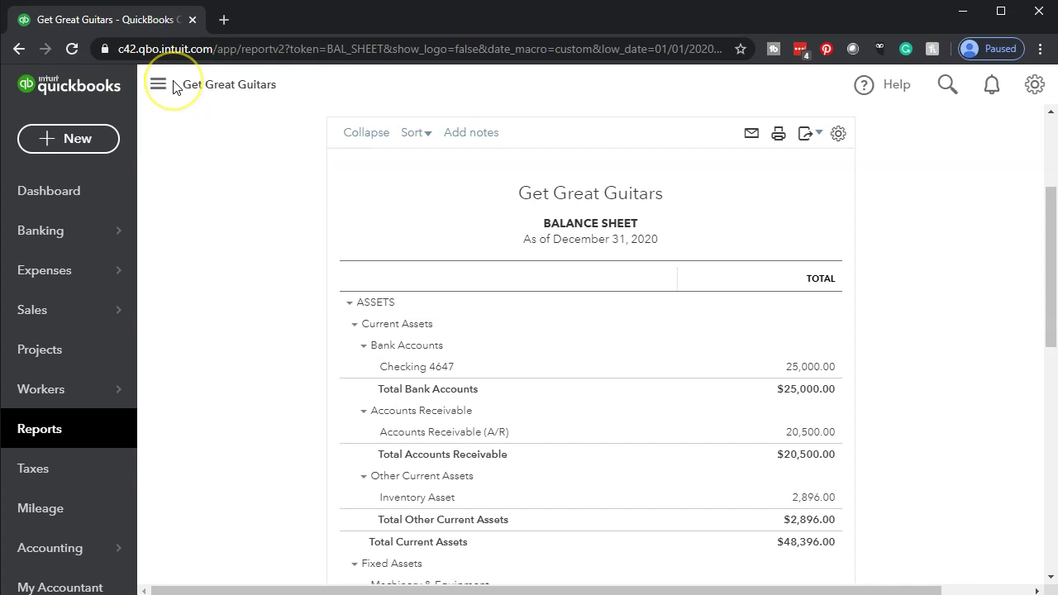
pyautogui.click(114, 23)
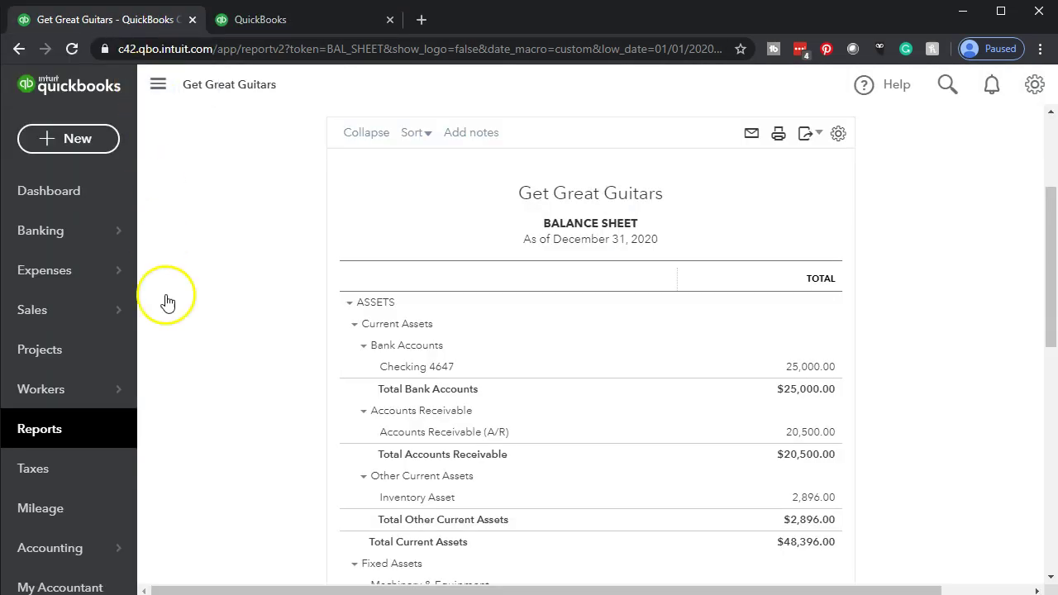
# Search the report list for "trial" and open the standard Trial Balance report
pyautogui.click(68, 433)
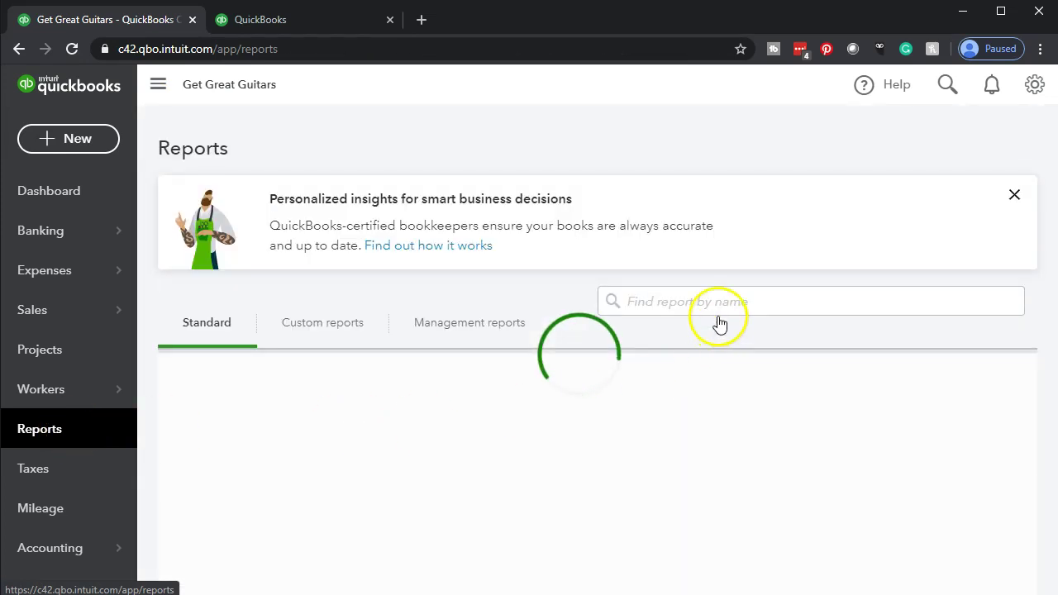
pyautogui.click(717, 306)
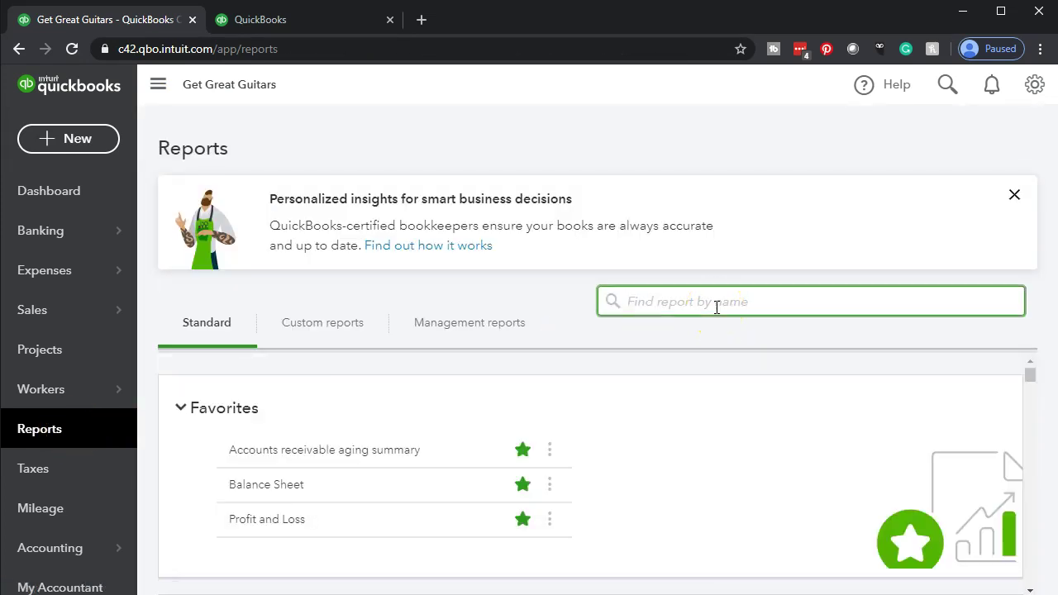
pyautogui.write('tr')
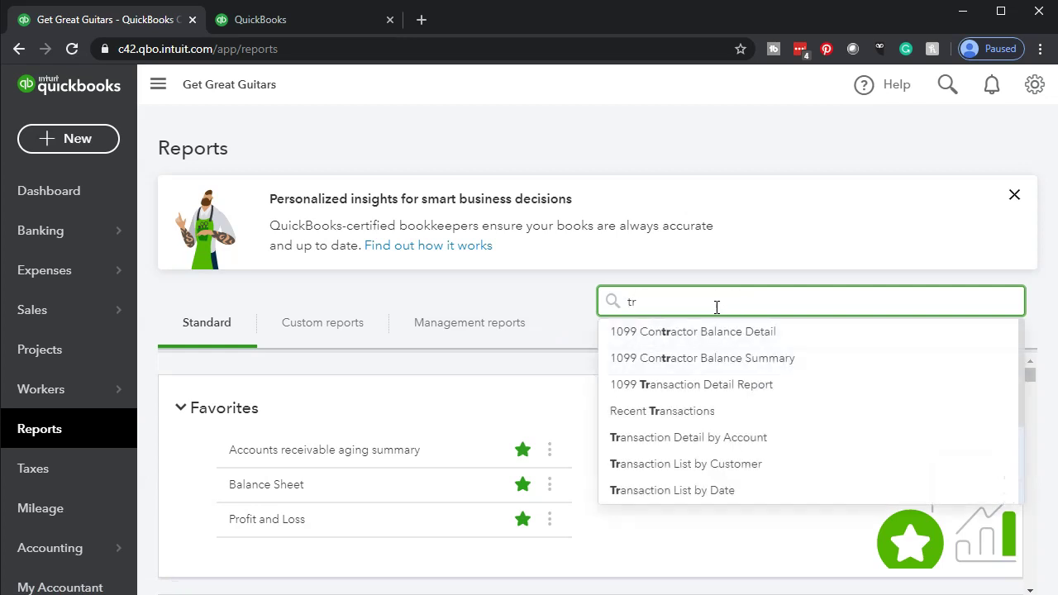
pyautogui.write('u')
pyautogui.press('BackSpace')
pyautogui.write('ial')
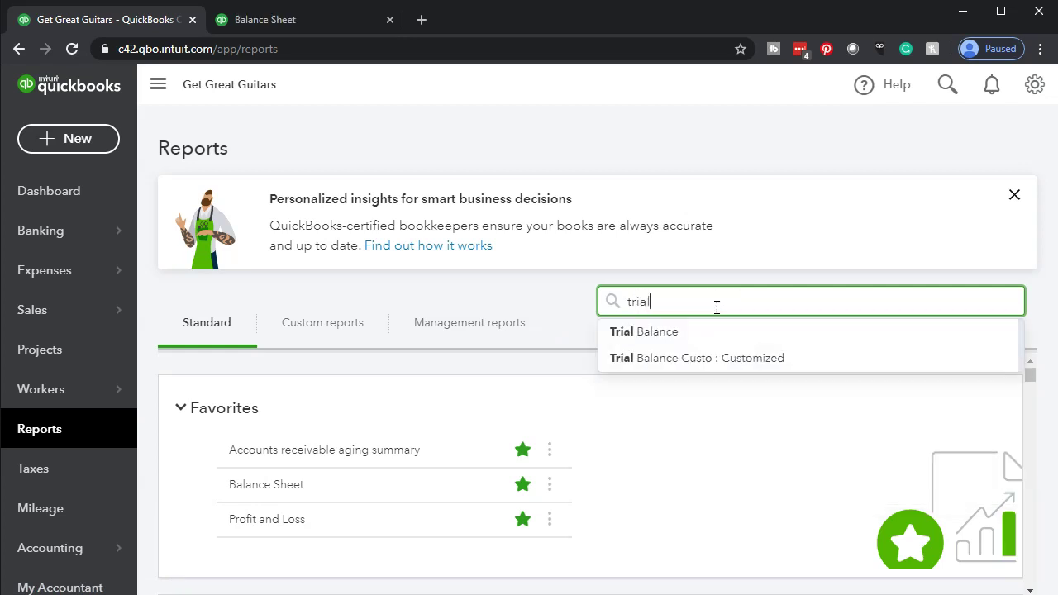
pyautogui.click(655, 337)
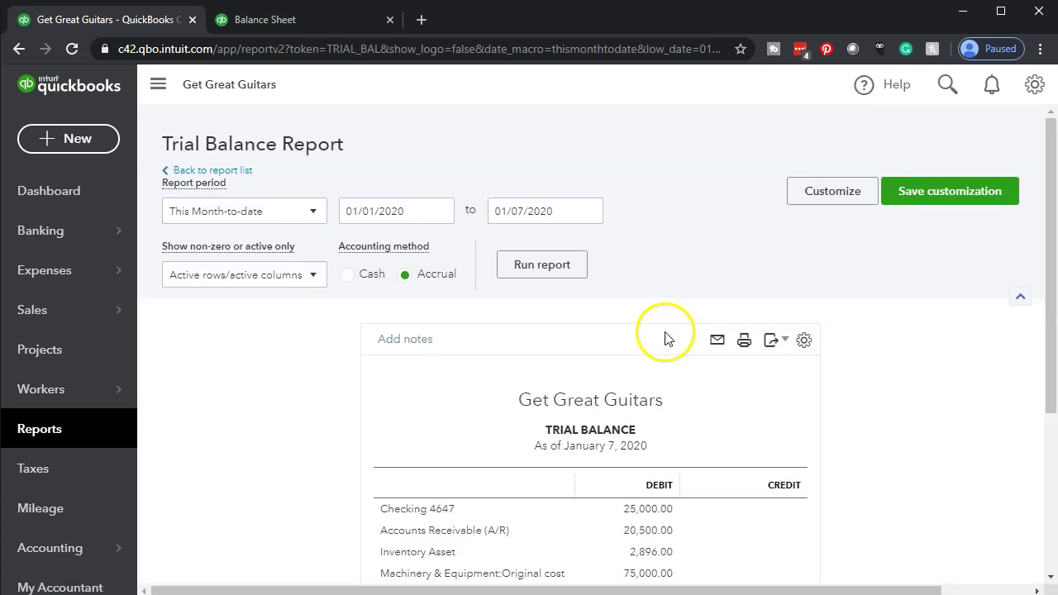
# Set the Trial Balance report period to 01/01/2020 through 12/31/2020 and run the report
pyautogui.scroll(-3, 552, 292)
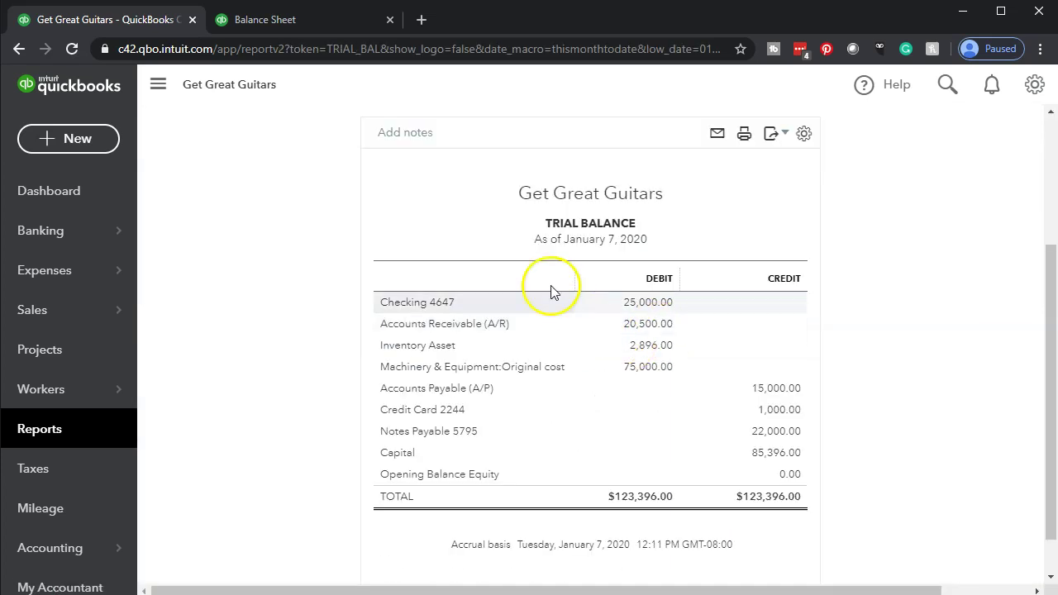
pyautogui.scroll(4, 552, 292)
pyautogui.click(392, 211)
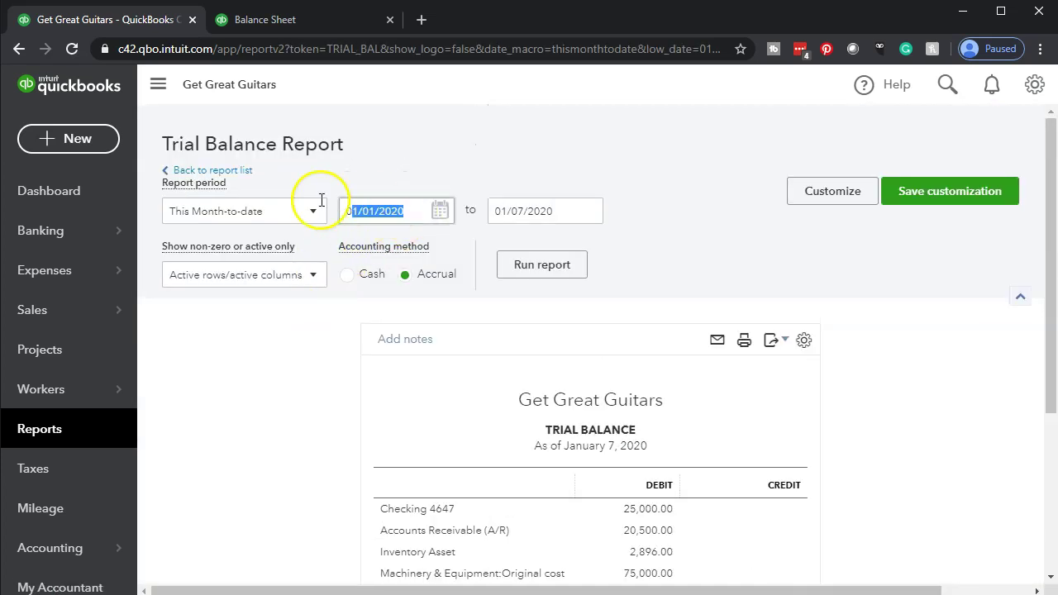
pyautogui.write('010120')
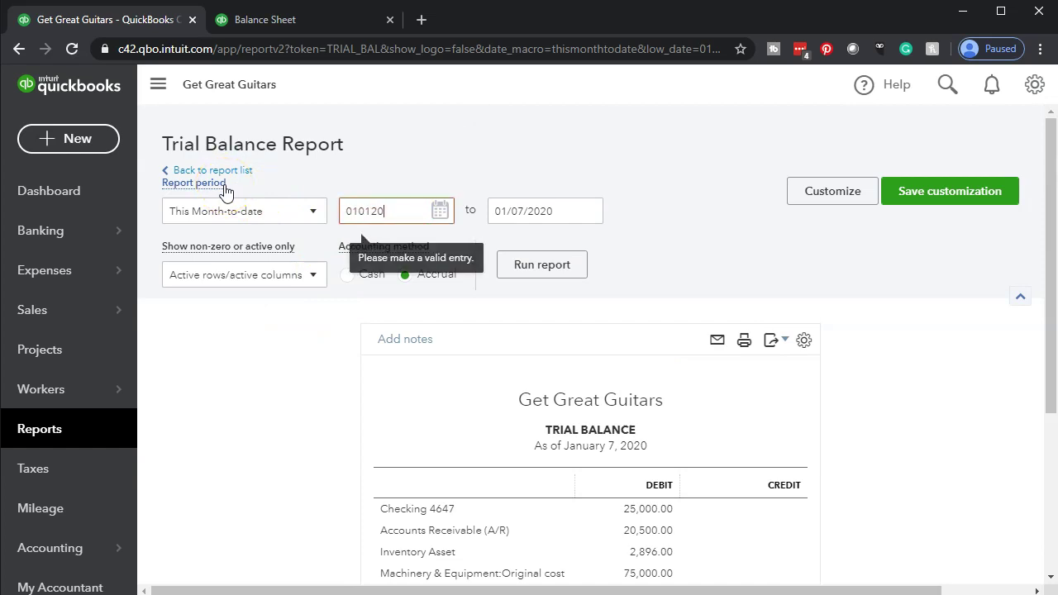
pyautogui.press('Tab')
pyautogui.write('123120')
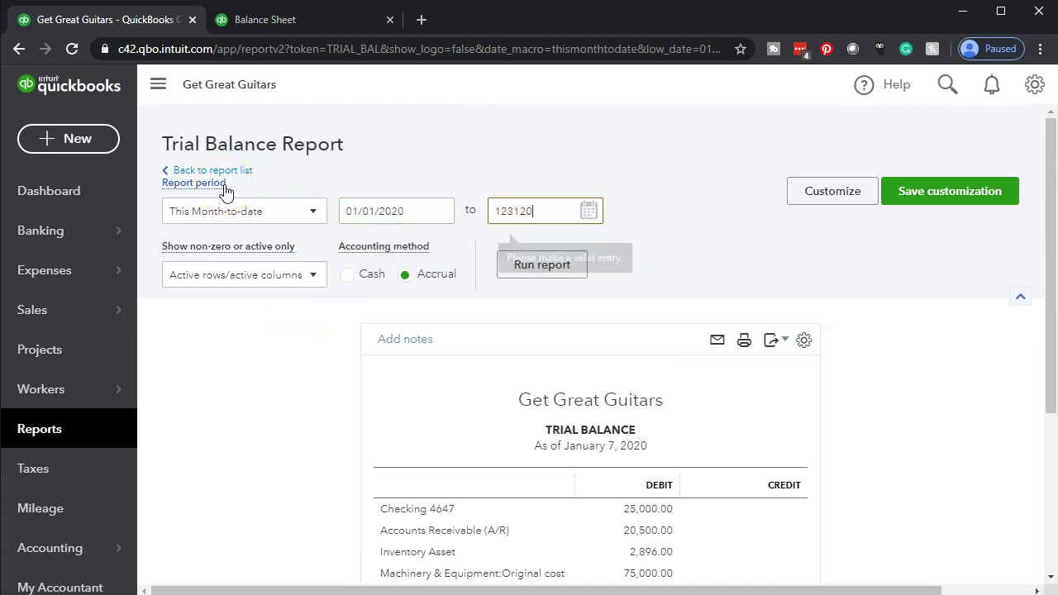
pyautogui.press('Tab')
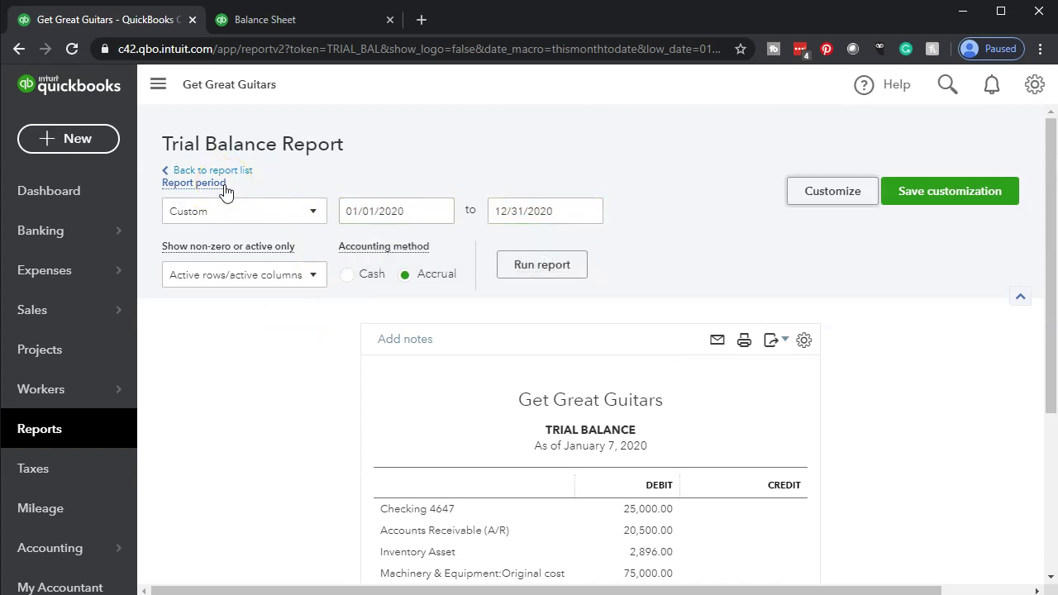
pyautogui.click(524, 263)
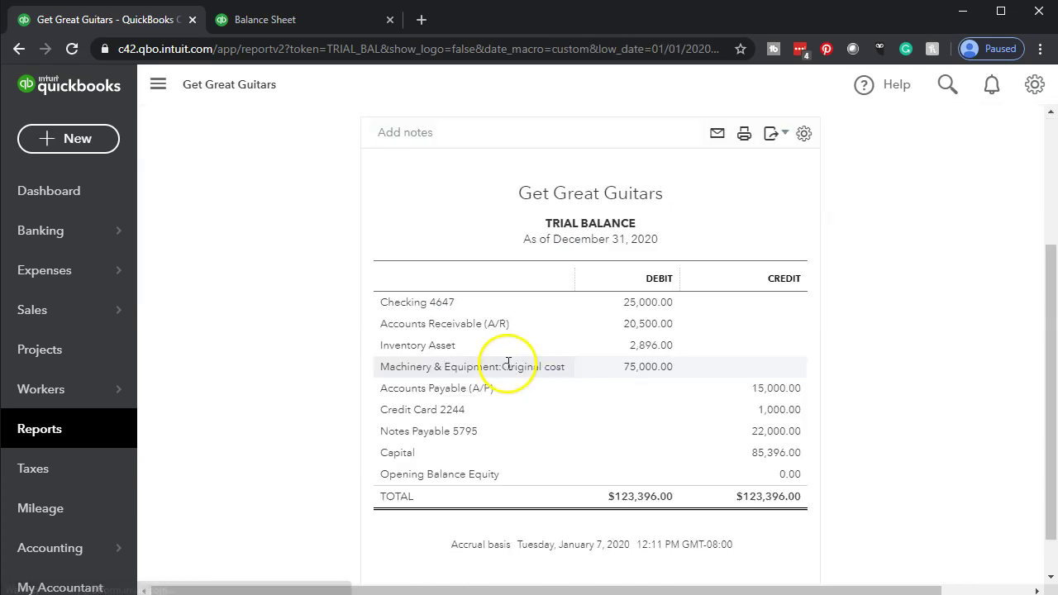
# Duplicate the Trial Balance page into its own browser tab and show the Balance Sheet copy at a larger page zoom
pyautogui.rightClick(149, 25)
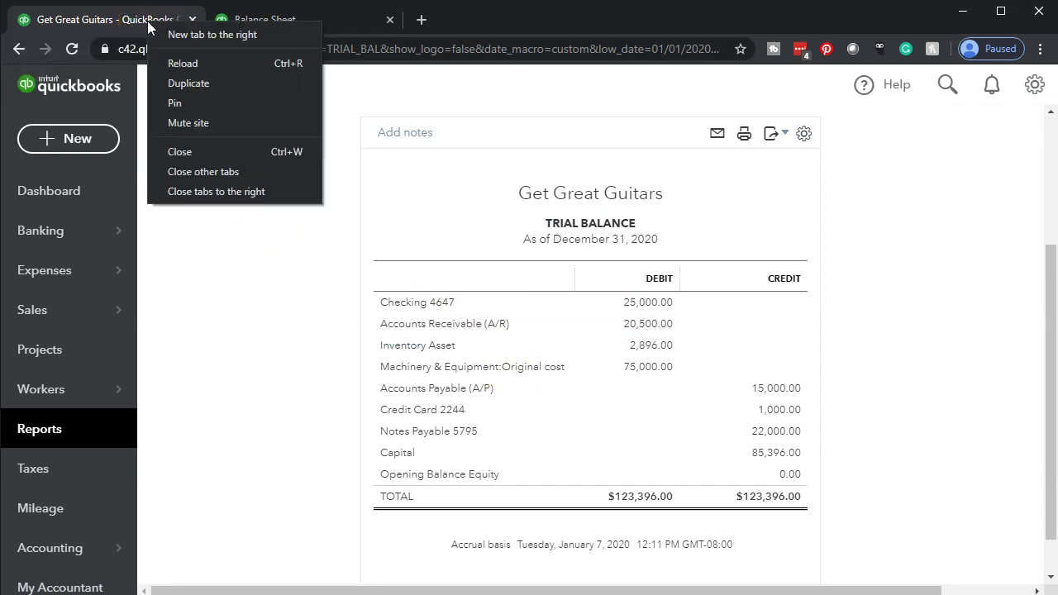
pyautogui.click(178, 81)
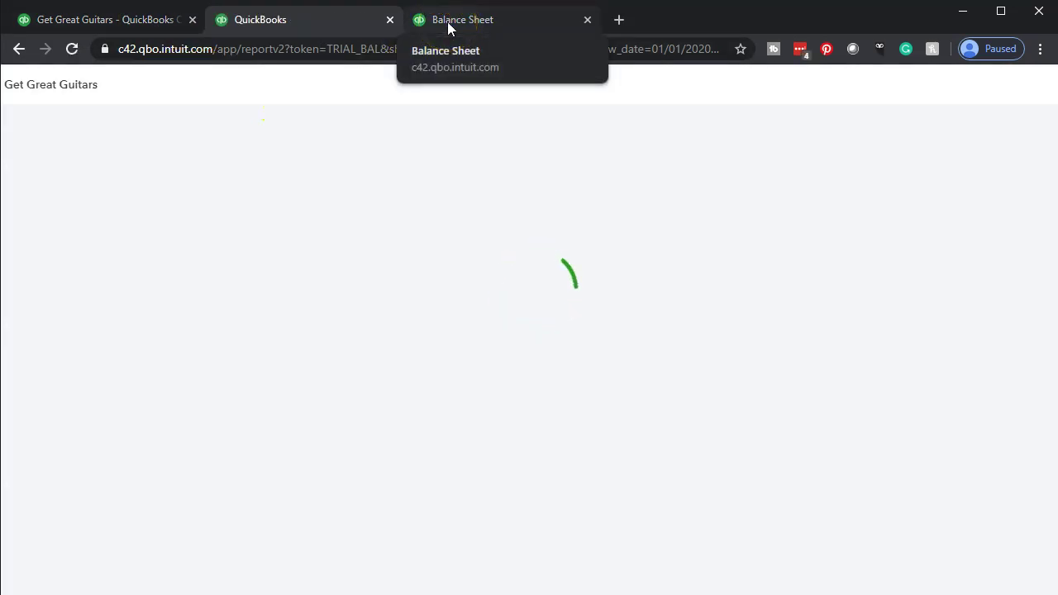
pyautogui.click(449, 23)
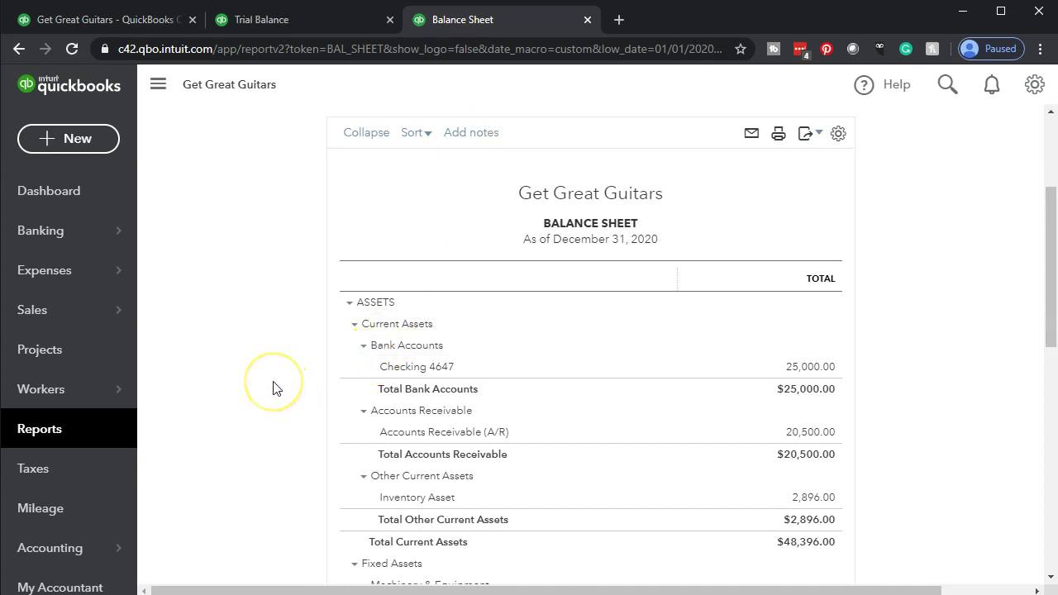
pyautogui.hotkey('ctrl', '+')
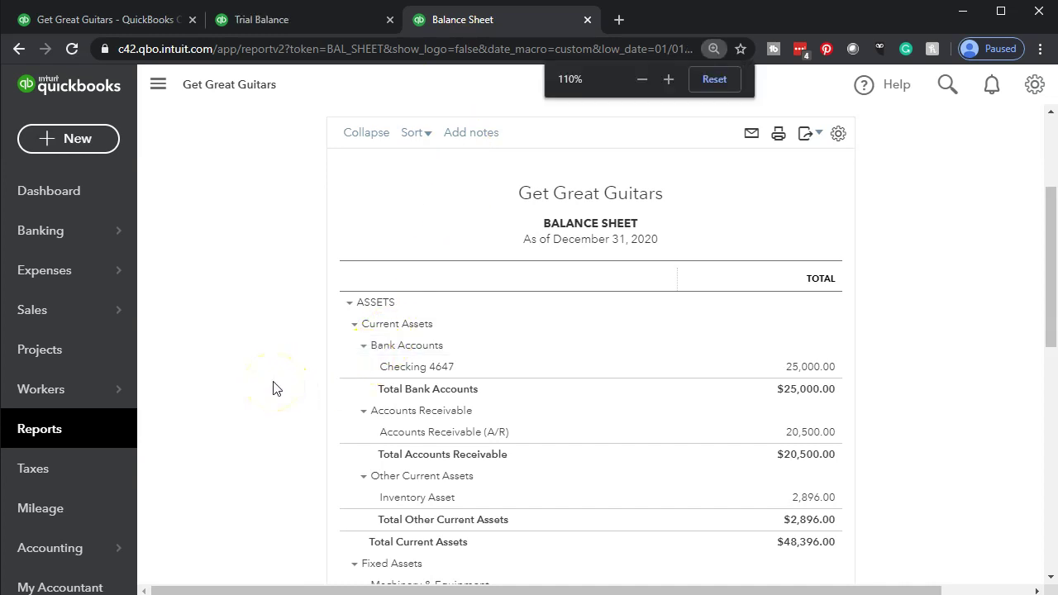
pyautogui.hotkey('ctrl', '+')
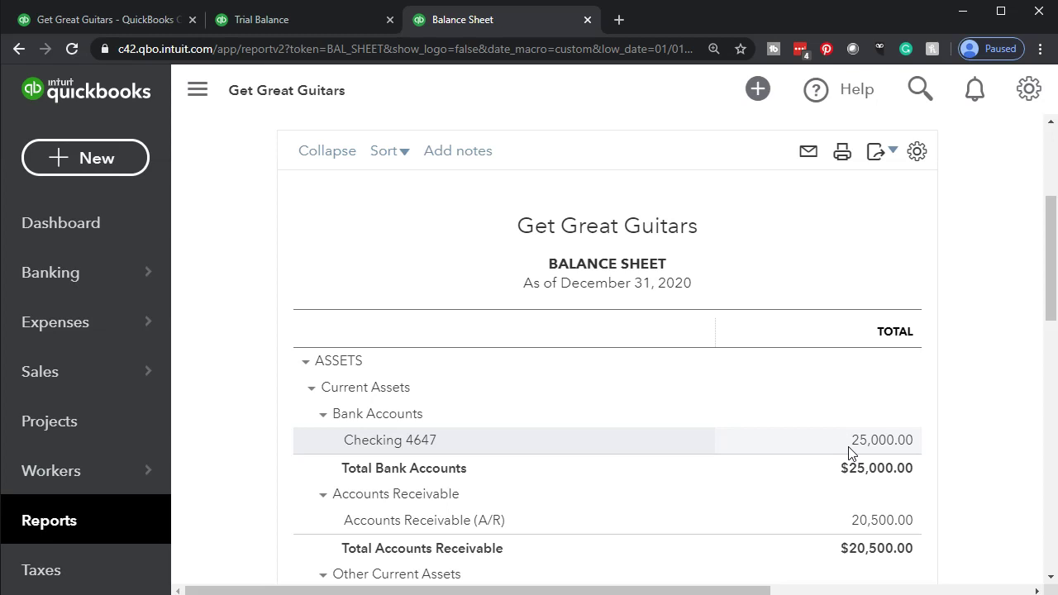
# Look over the new-transaction options and open a blank bank deposit form in the first browser tab
pyautogui.click(108, 169)
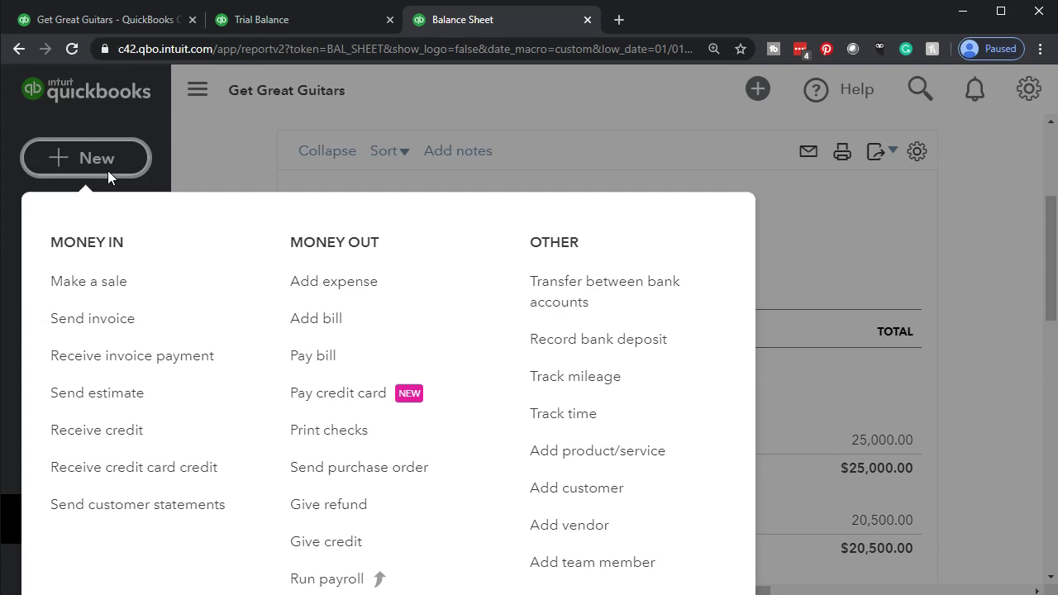
pyautogui.click(233, 152)
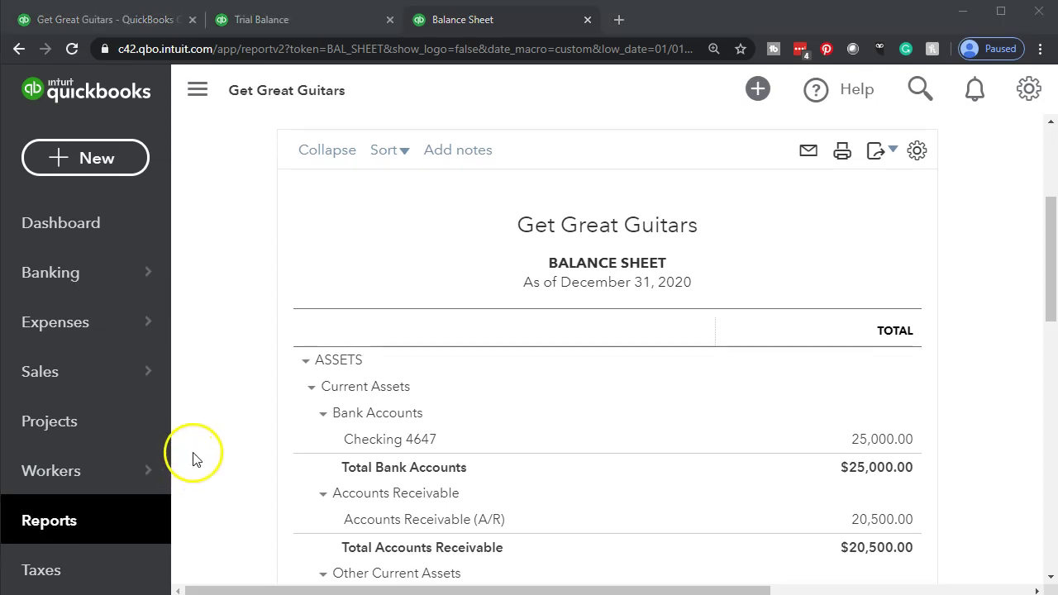
pyautogui.click(85, 27)
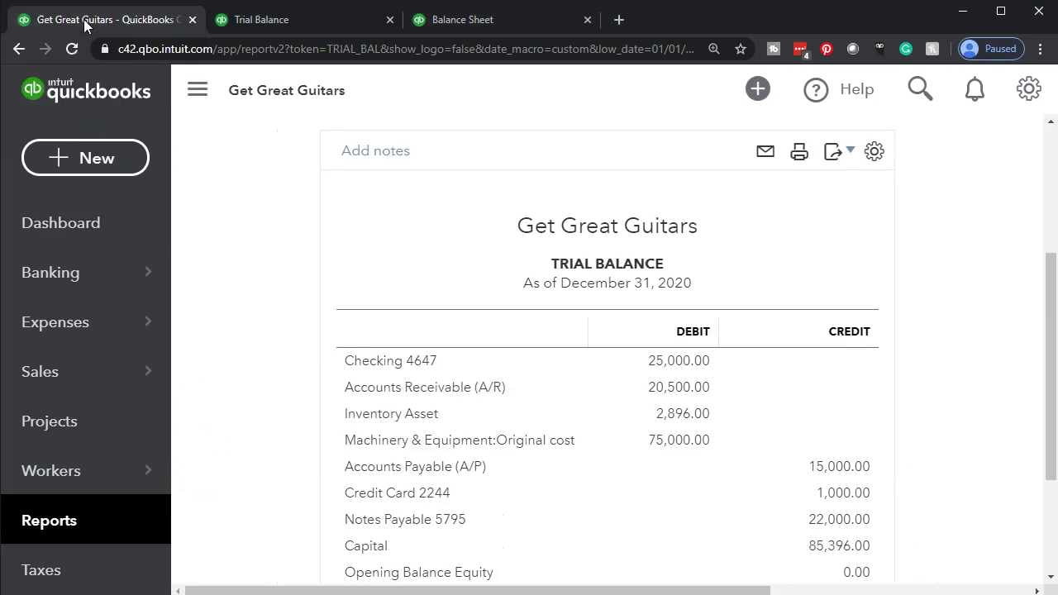
pyautogui.click(61, 158)
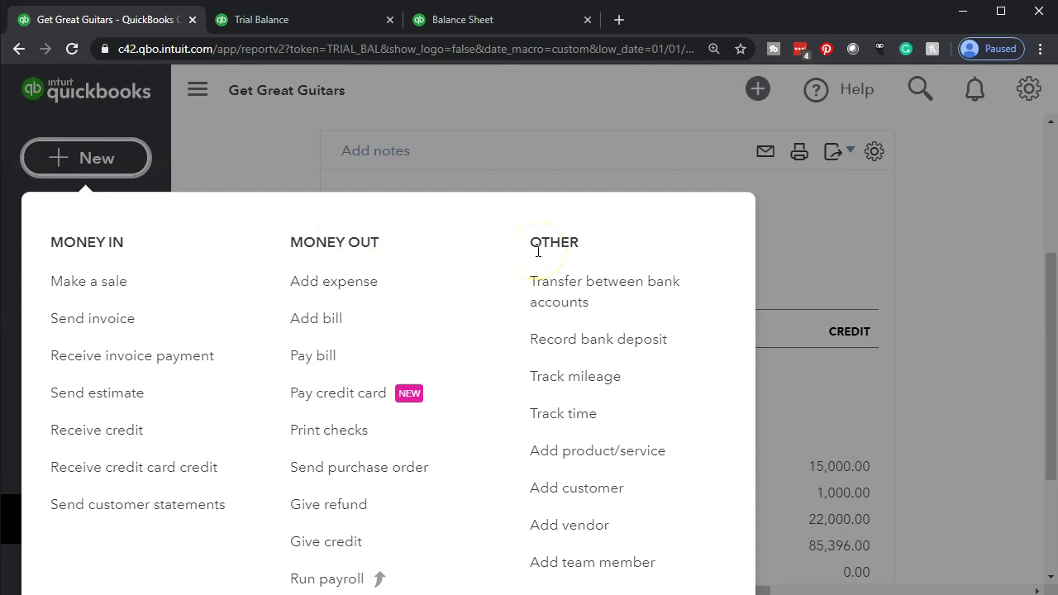
pyautogui.click(584, 348)
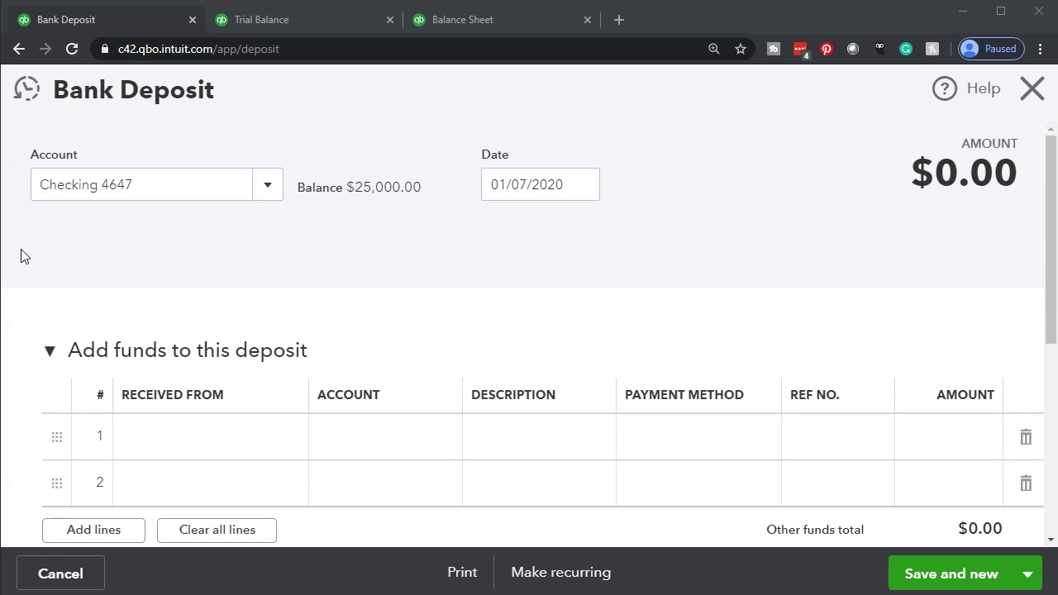
pyautogui.scroll(-1, 20, 331)
pyautogui.scroll(1, 165, 529)
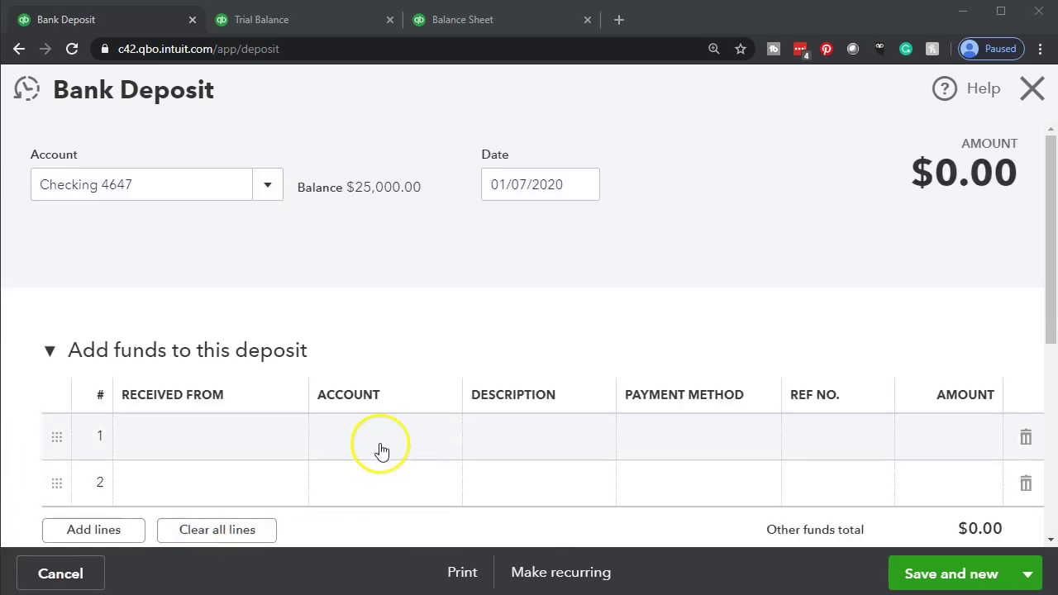
# Check the account choices on the first line of the bank deposit and close the form without saving
pyautogui.click(380, 444)
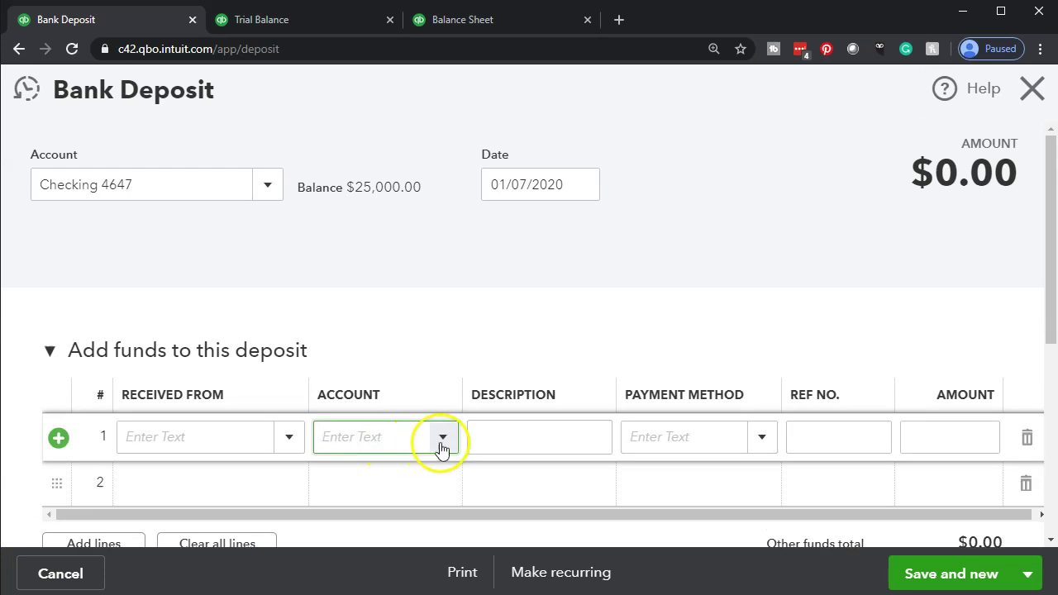
pyautogui.click(444, 446)
pyautogui.click(447, 442)
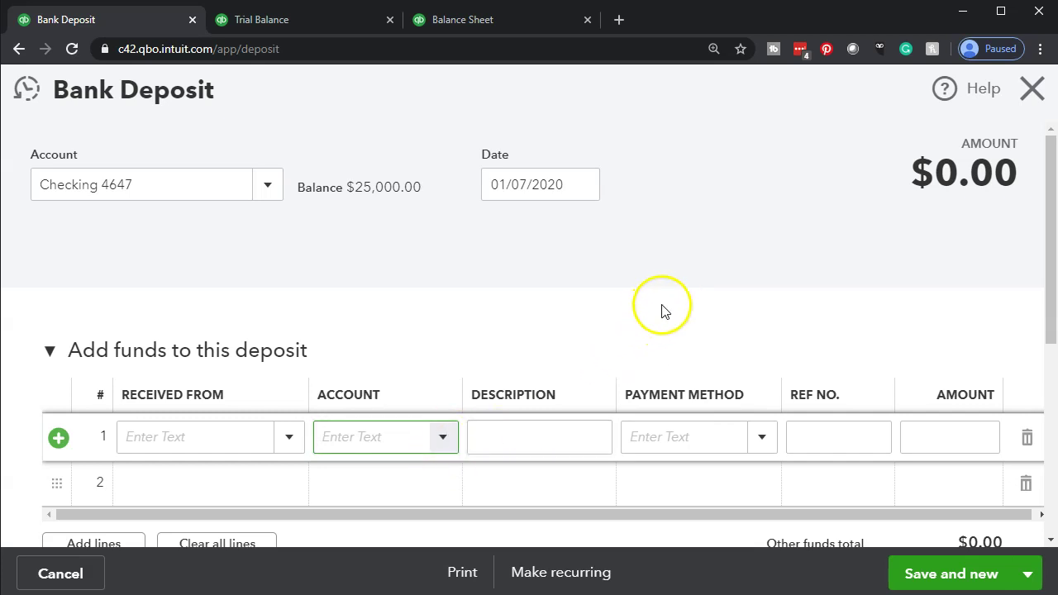
pyautogui.click(1032, 98)
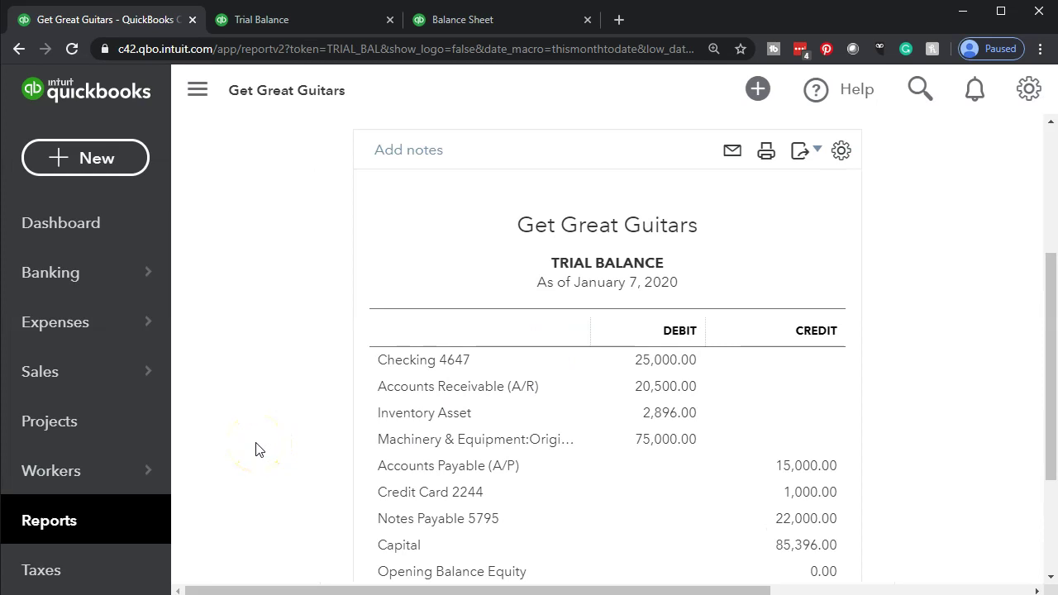
# Open the Chart of Accounts in the accounting section
pyautogui.scroll(-3, 113, 488)
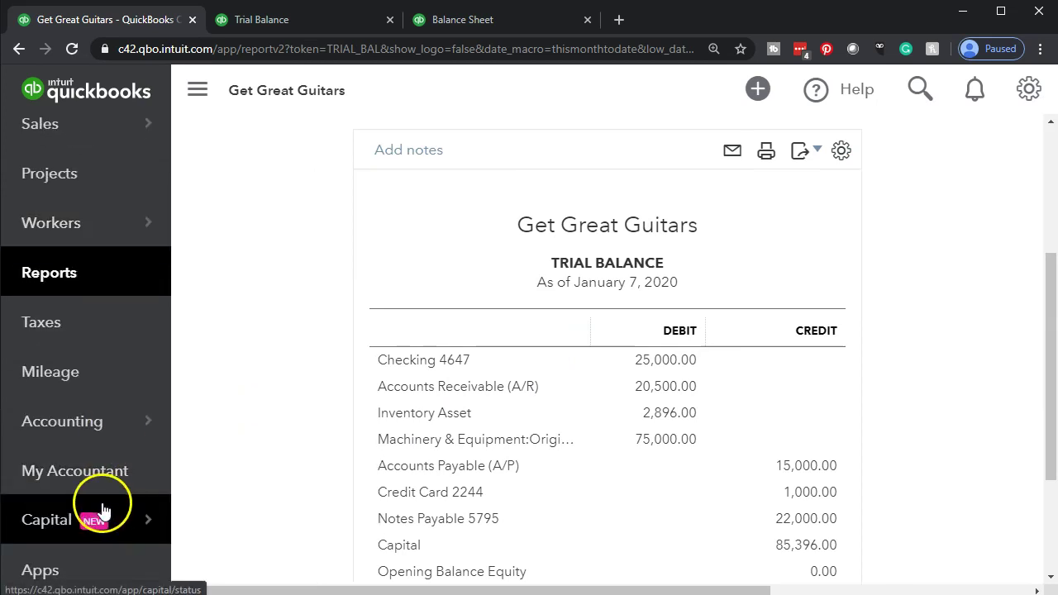
pyautogui.click(82, 428)
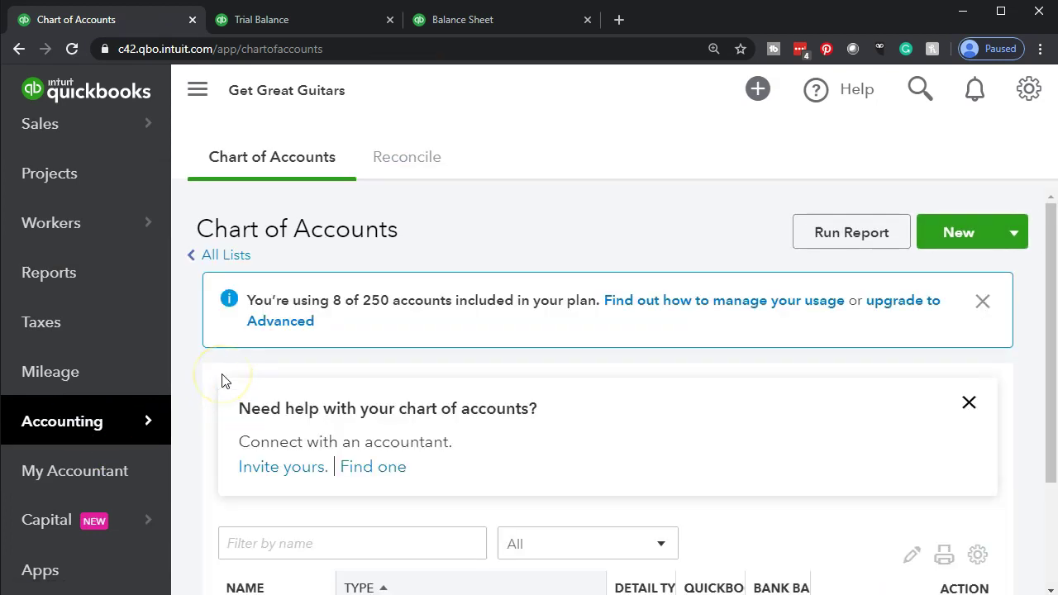
# Open the checking account's bank register, collapse the navigation menu and dismiss the register basics tour
pyautogui.hotkey('ctrl', '-')
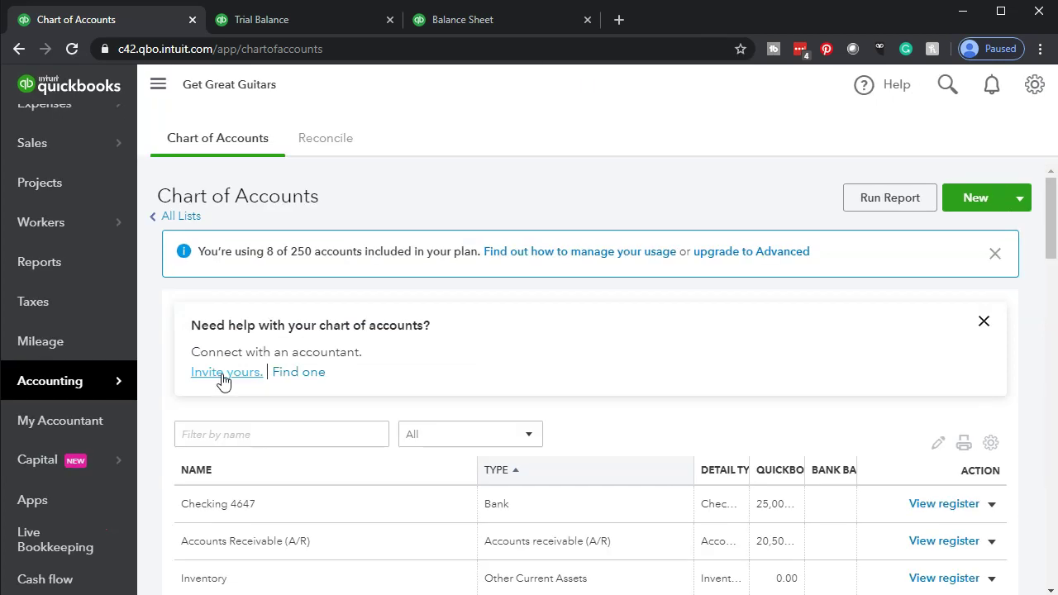
pyautogui.scroll(-2, 223, 380)
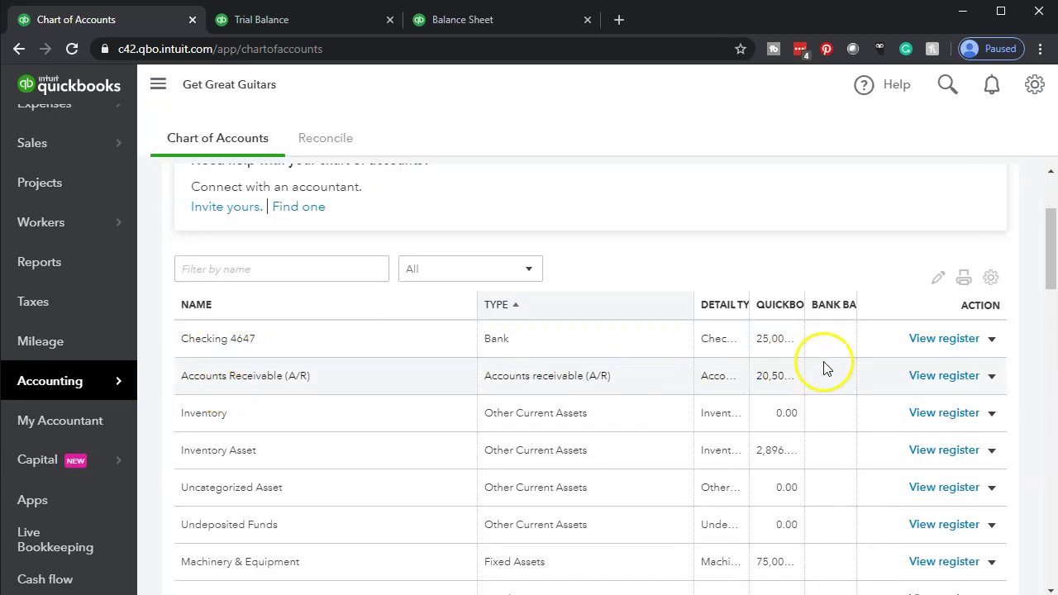
pyautogui.click(949, 340)
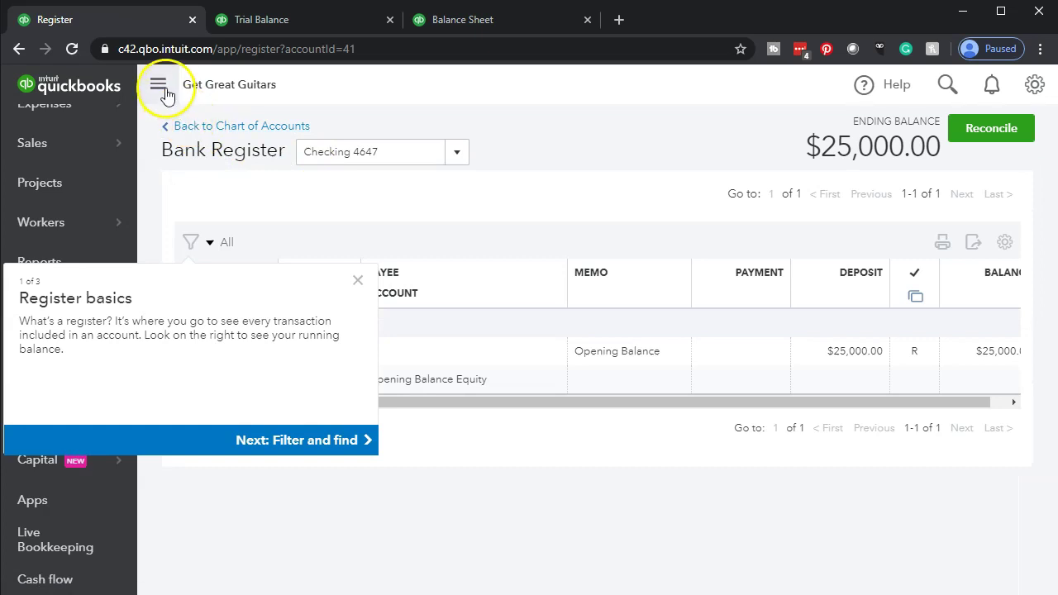
pyautogui.click(159, 86)
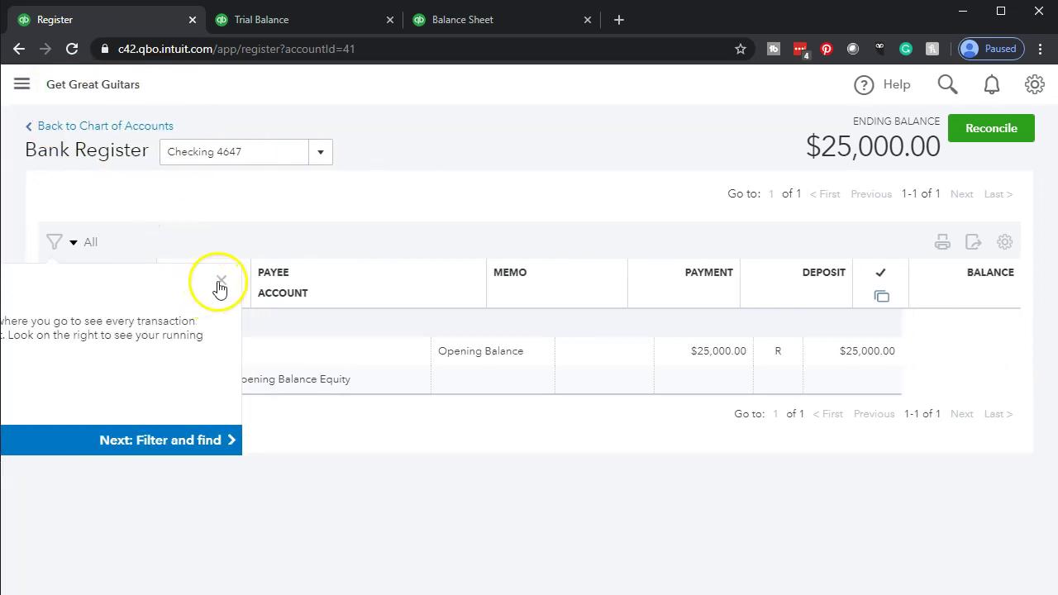
pyautogui.click(219, 281)
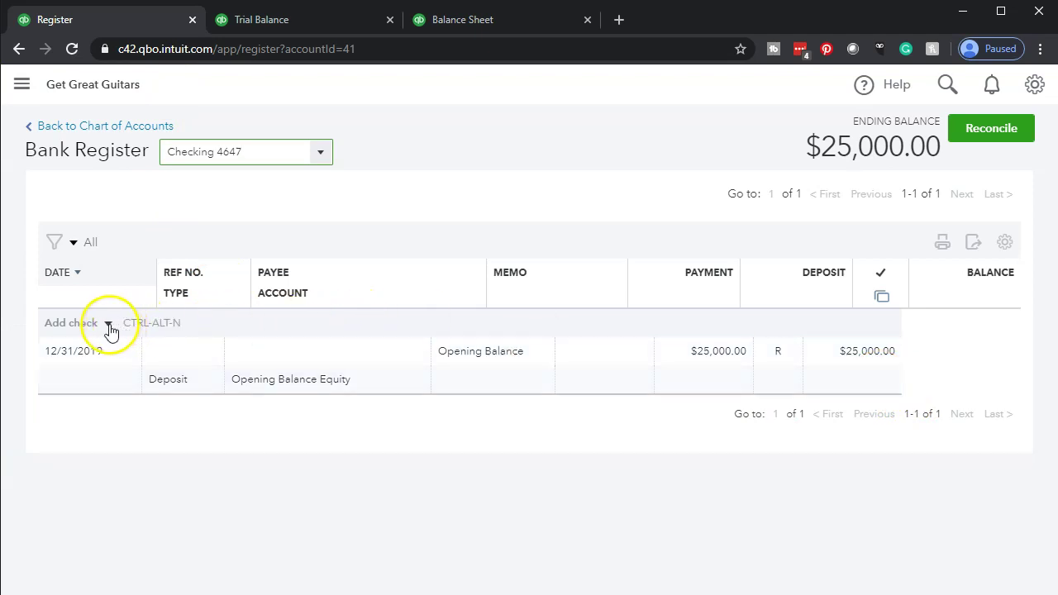
# Start a new deposit entry in the checking register, dated 01/01/2020
pyautogui.click(85, 331)
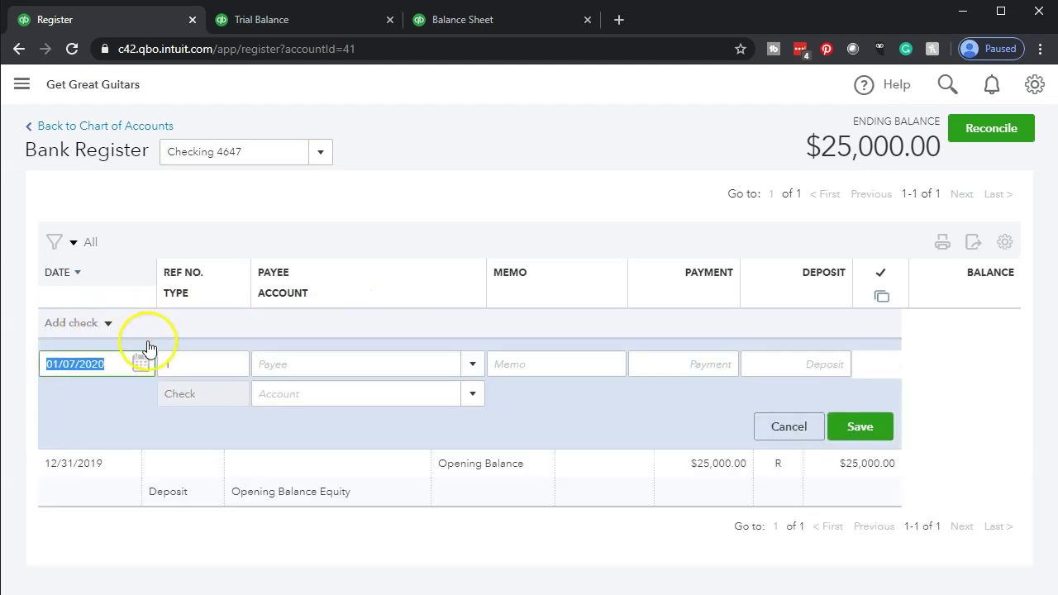
pyautogui.click(107, 330)
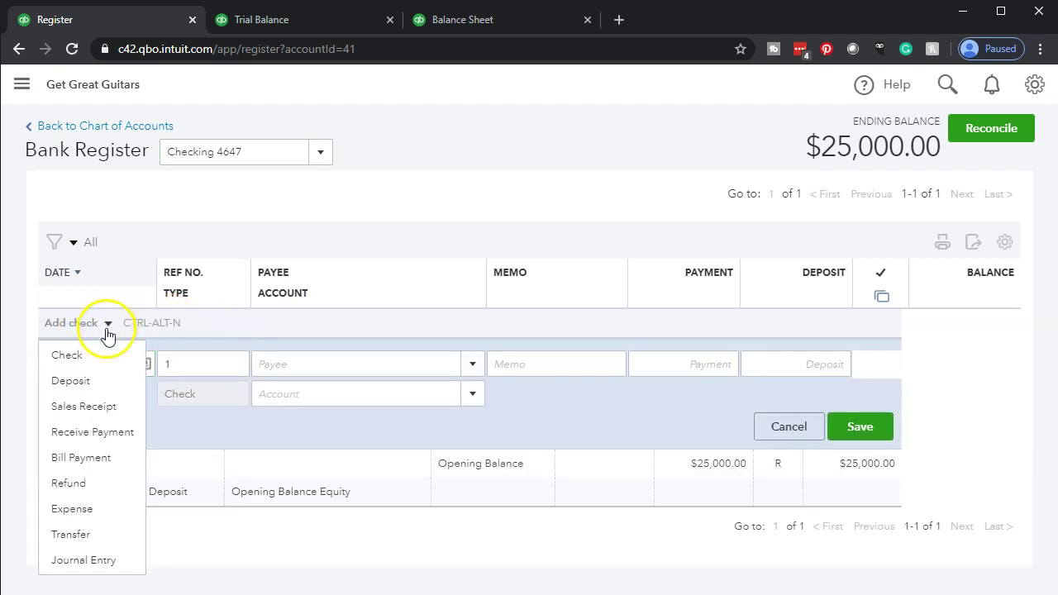
pyautogui.click(101, 381)
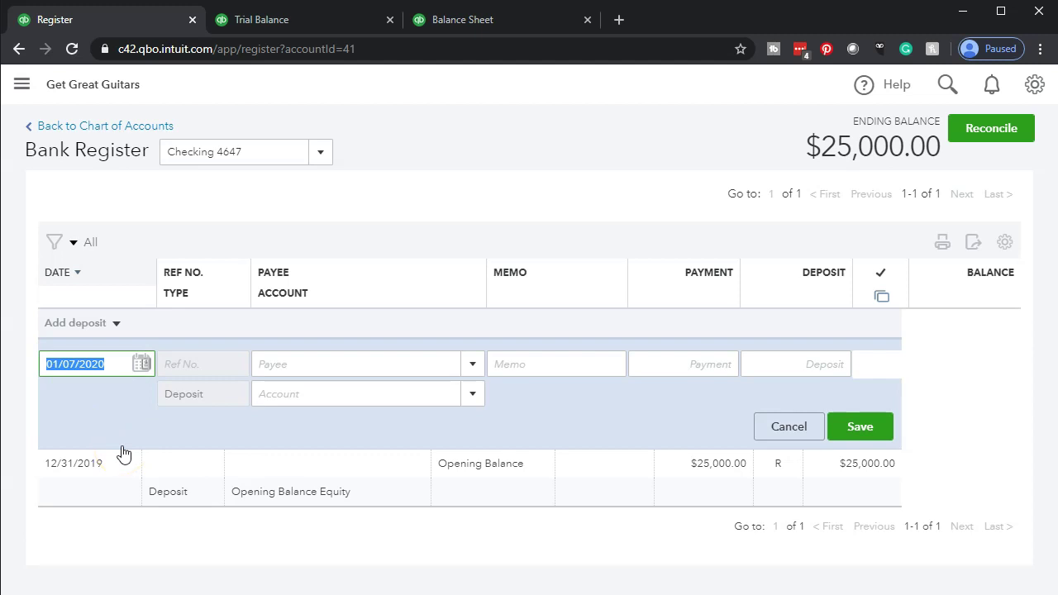
pyautogui.write('010120')
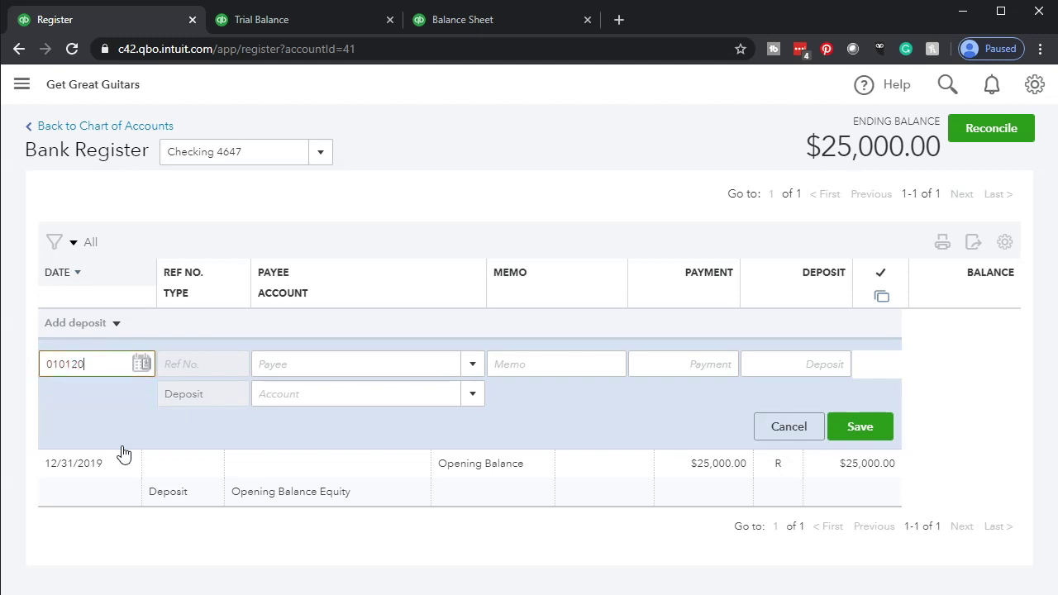
pyautogui.press('Tab')
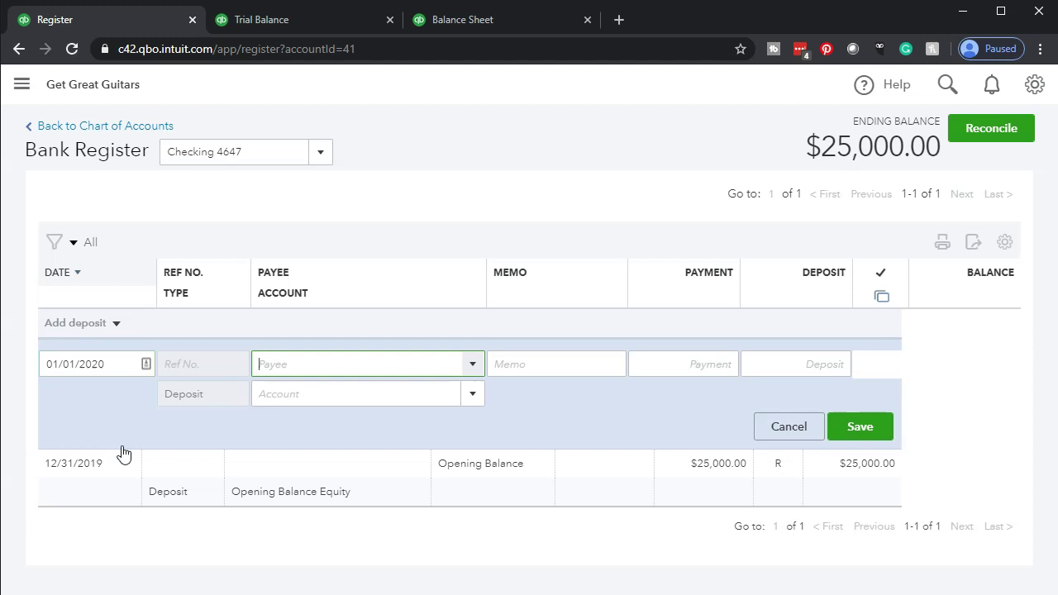
# Leave the payee blank, enter the memo "Owner deposit" and set the deposit amount to 65,000
pyautogui.press('Tab')
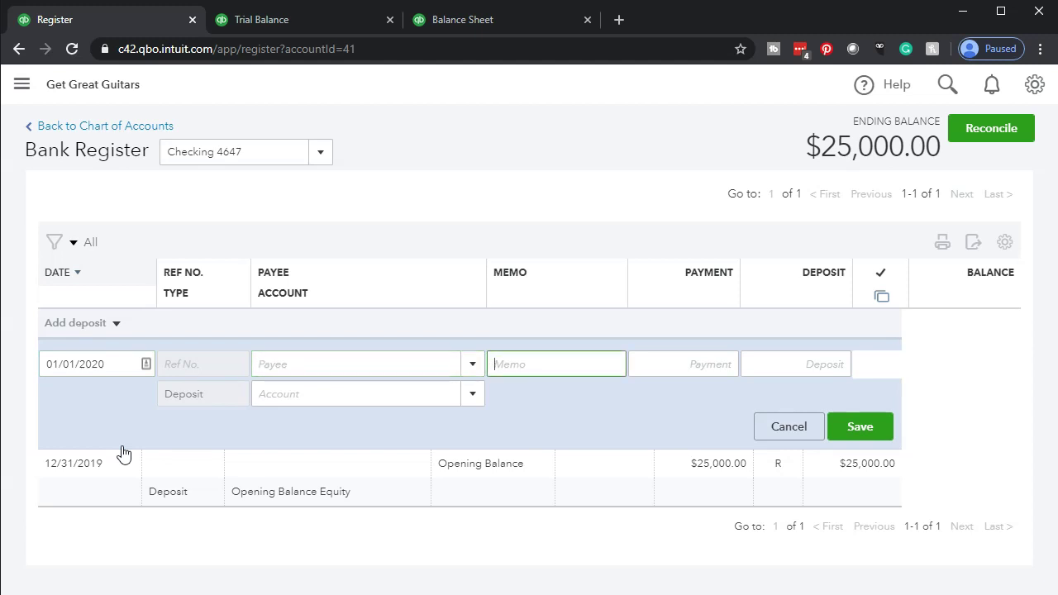
pyautogui.write('Owner deposit')
pyautogui.press('Tab')
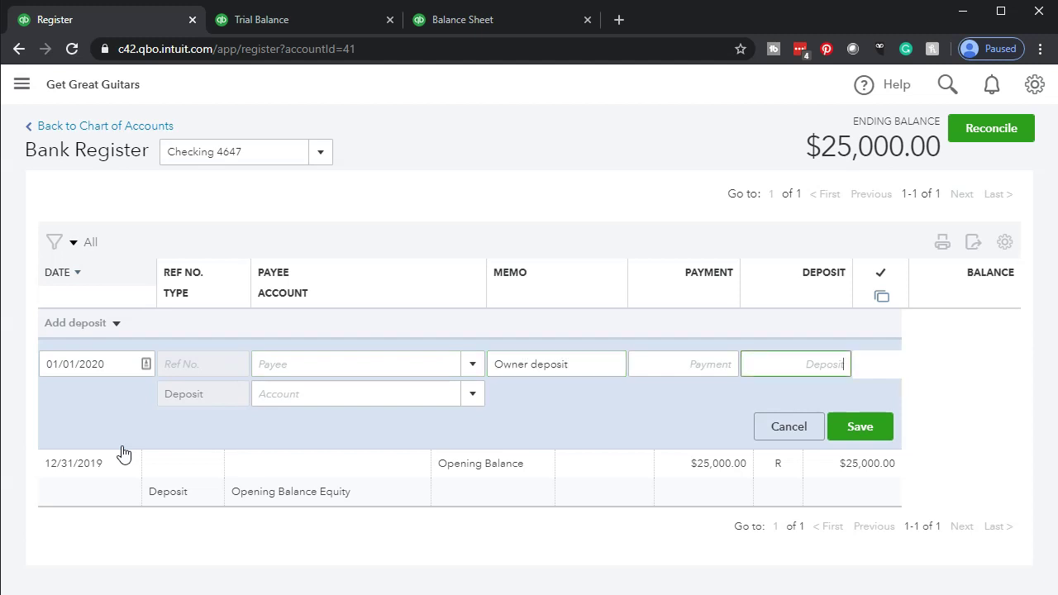
pyautogui.write('65000')
pyautogui.click(123, 454)
pyautogui.click(173, 522)
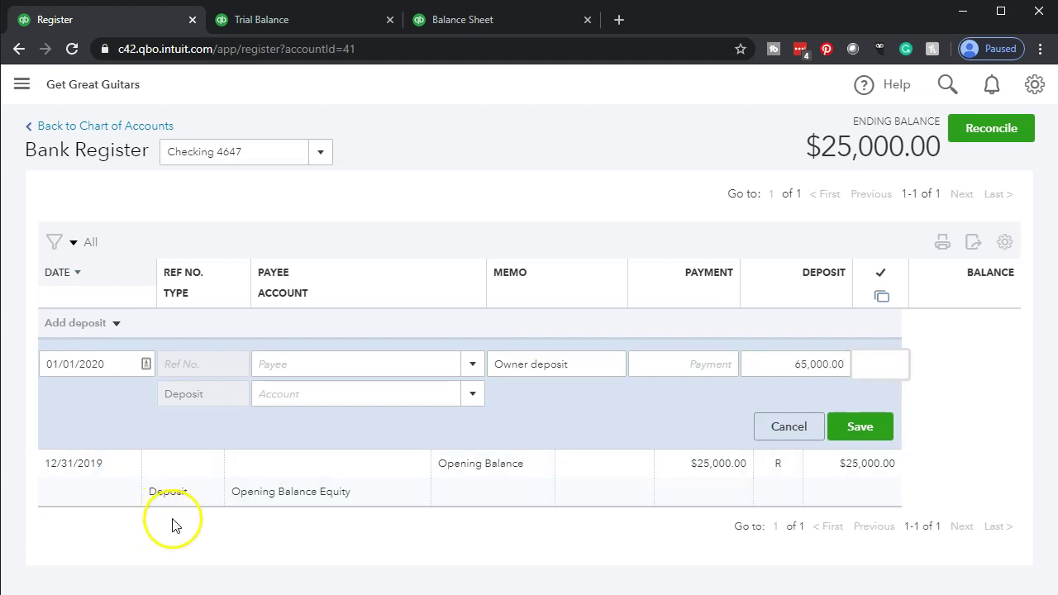
# Assign the deposit entry to the Owner's Investment equity account
pyautogui.hotkey('ctrl', '+')
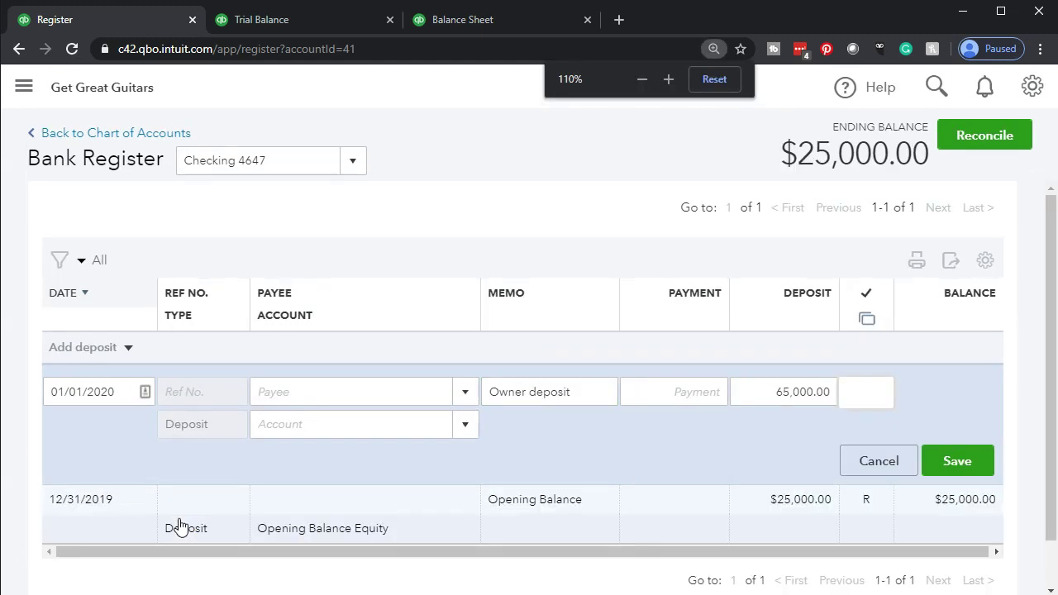
pyautogui.hotkey('ctrl', '+')
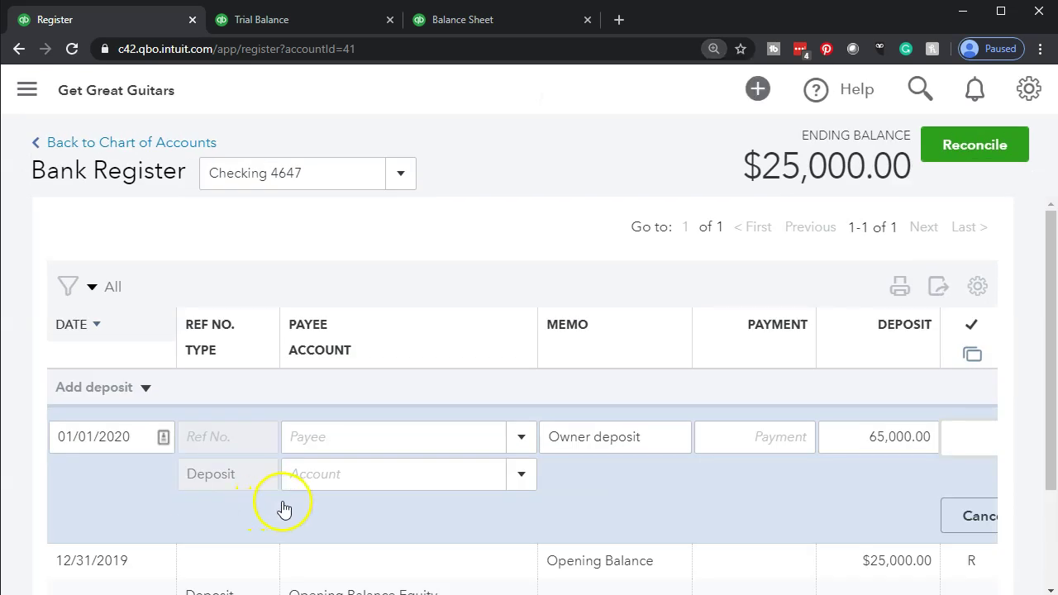
pyautogui.click(391, 478)
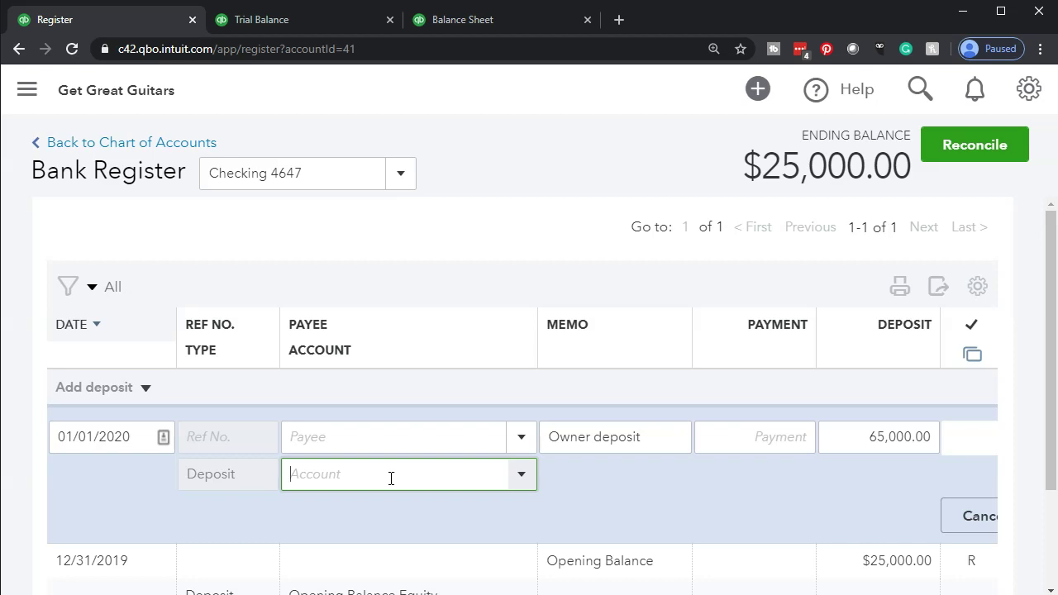
pyautogui.click(521, 475)
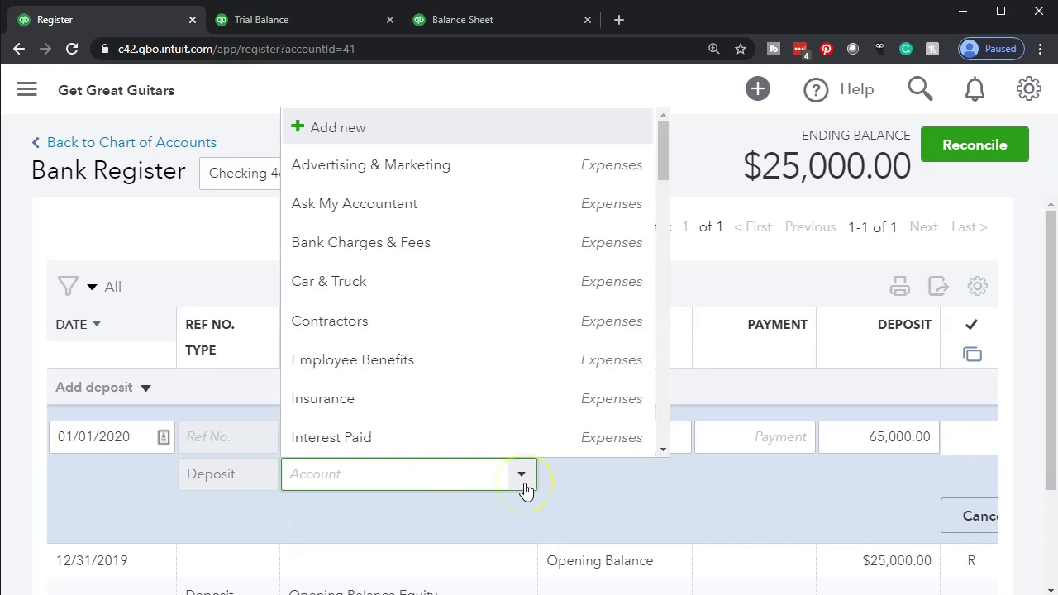
pyautogui.scroll(-5, 536, 312)
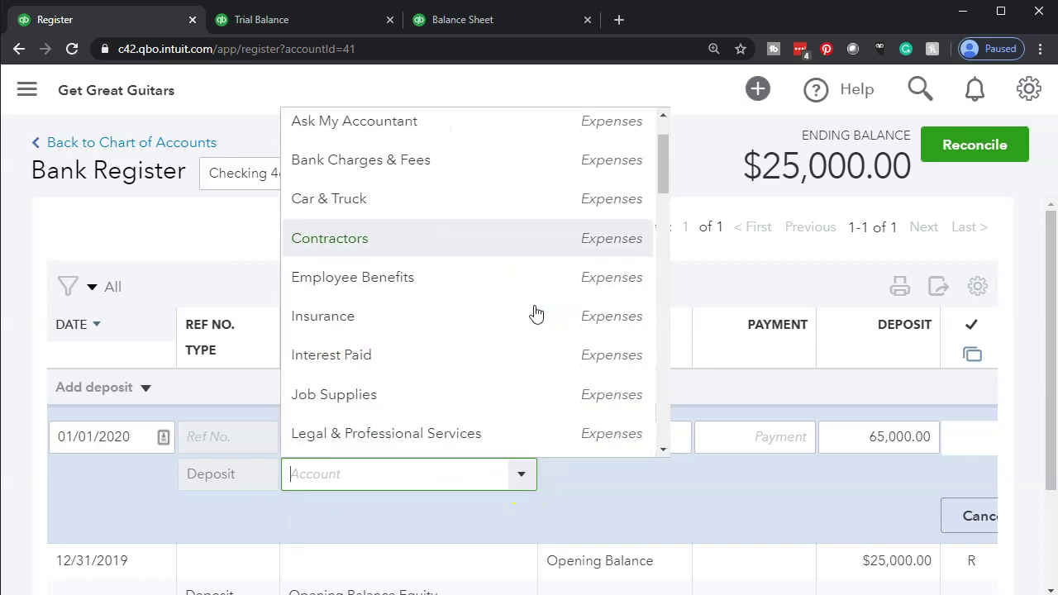
pyautogui.scroll(-5, 535, 312)
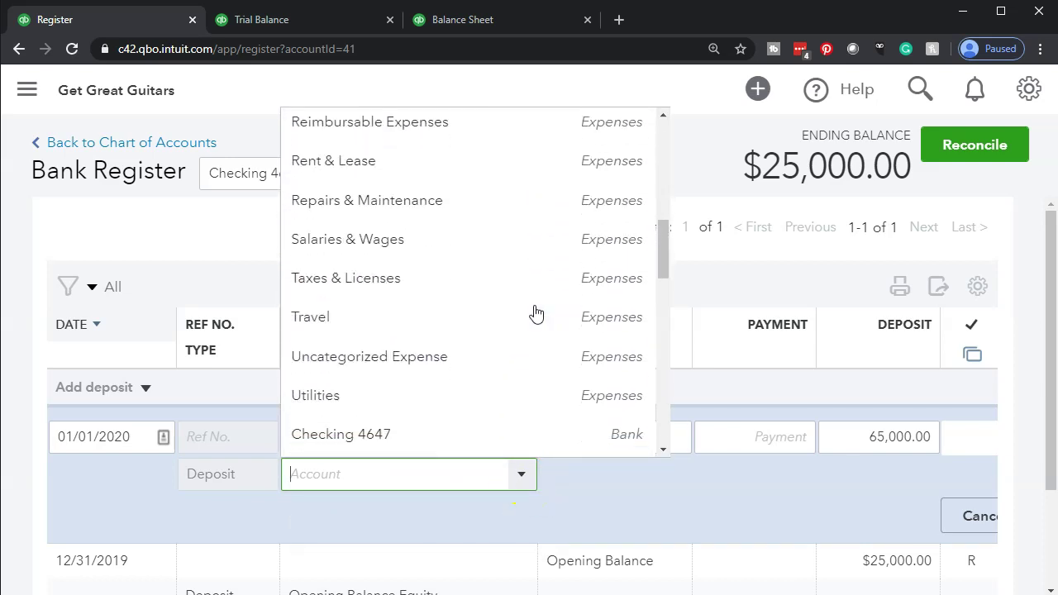
pyautogui.scroll(-5, 536, 313)
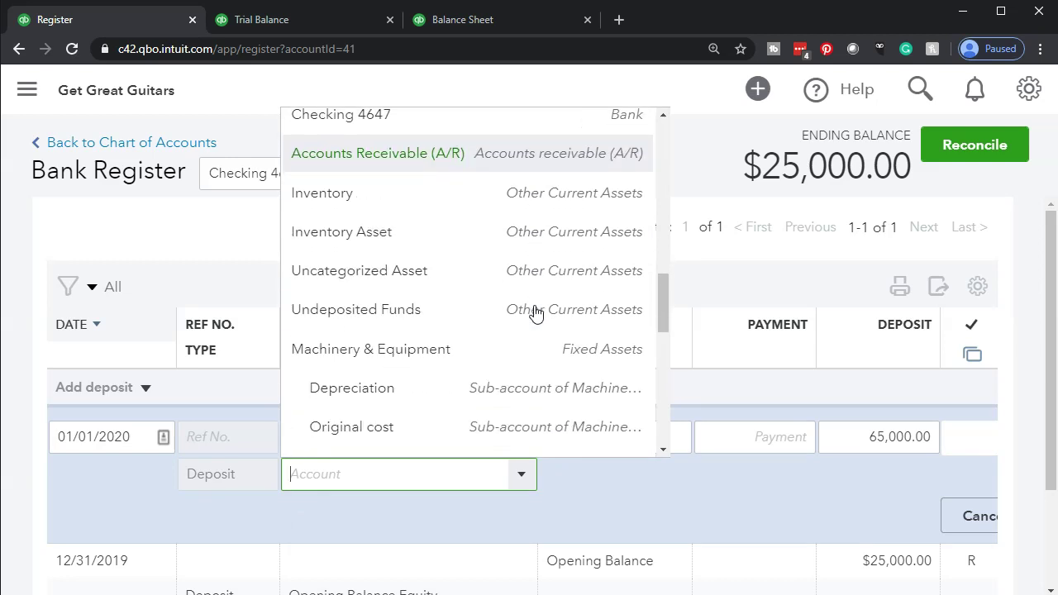
pyautogui.scroll(-1, 536, 313)
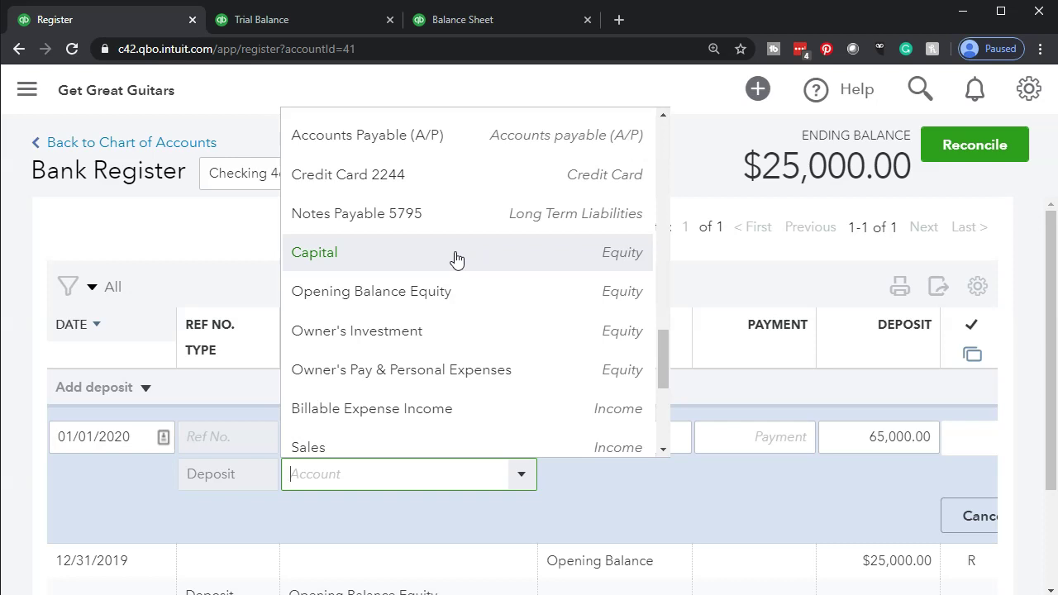
pyautogui.click(455, 335)
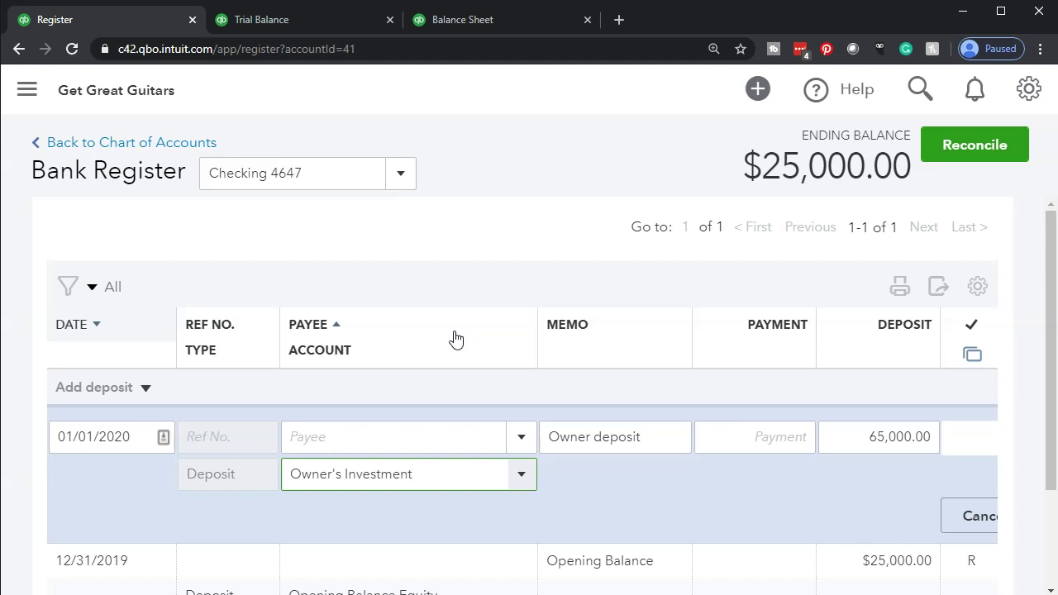
# Save the owner deposit in the checking register
pyautogui.scroll(-1, 543, 551)
pyautogui.hscroll(2, 543, 551)
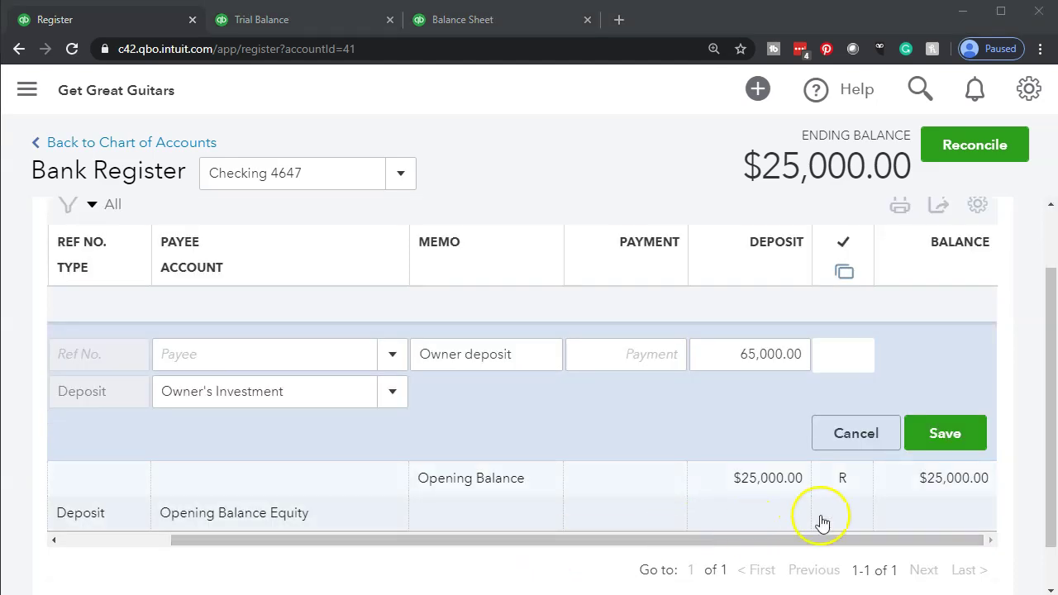
pyautogui.click(942, 439)
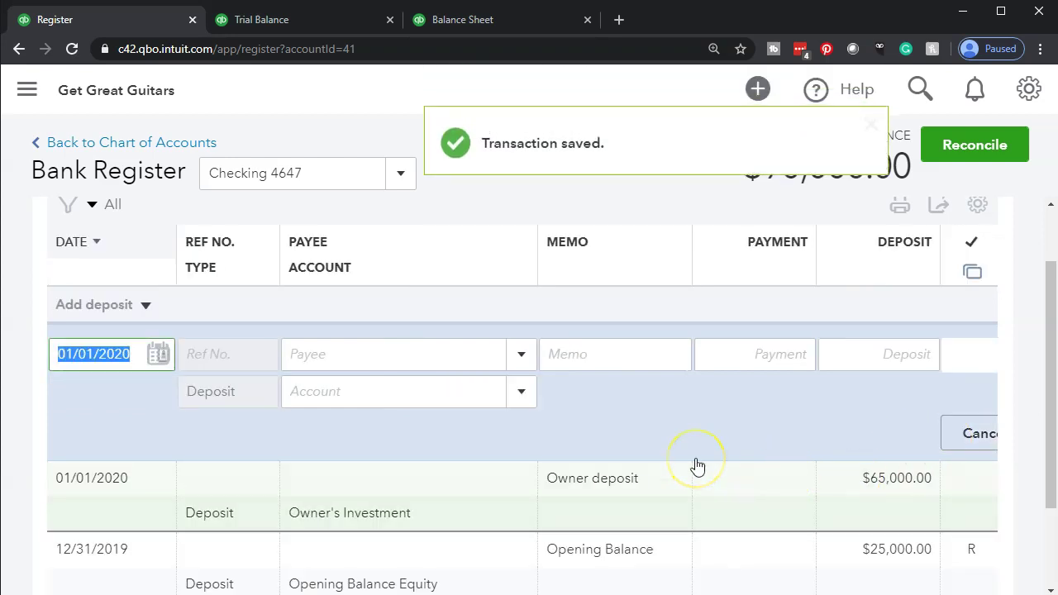
pyautogui.hotkey('ctrl', '-')
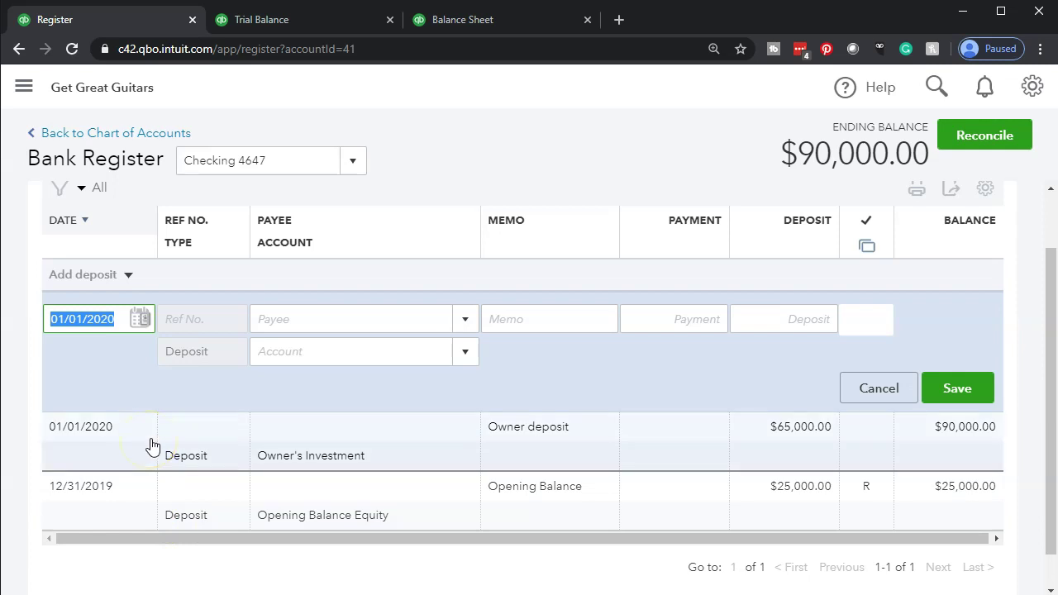
# Reload the Trial Balance in its browser tab and view it enlarged to 125% with the navigation menu collapsed
pyautogui.click(280, 25)
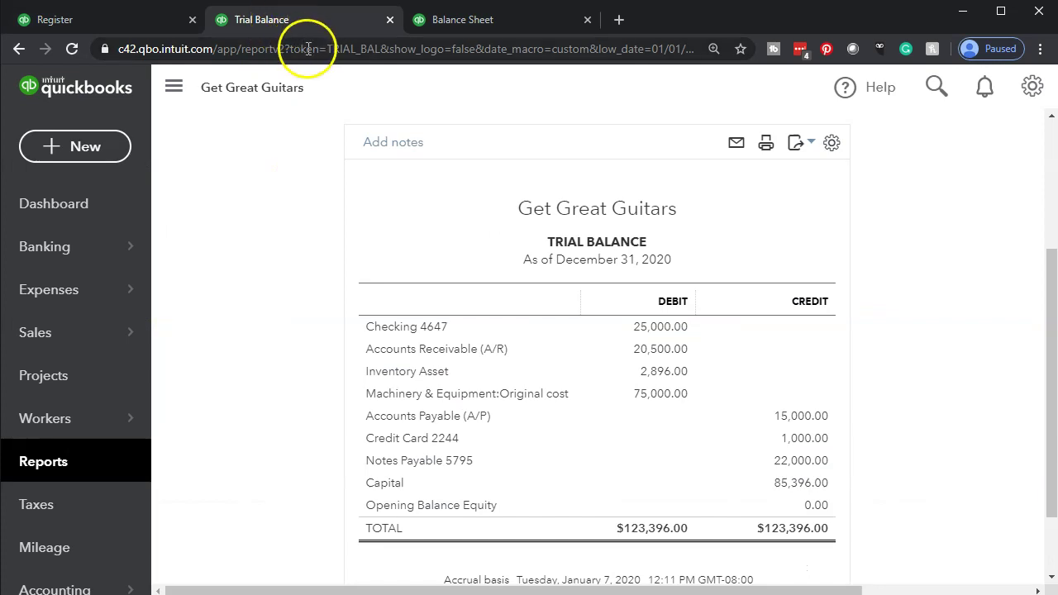
pyautogui.click(308, 51)
pyautogui.press('Return')
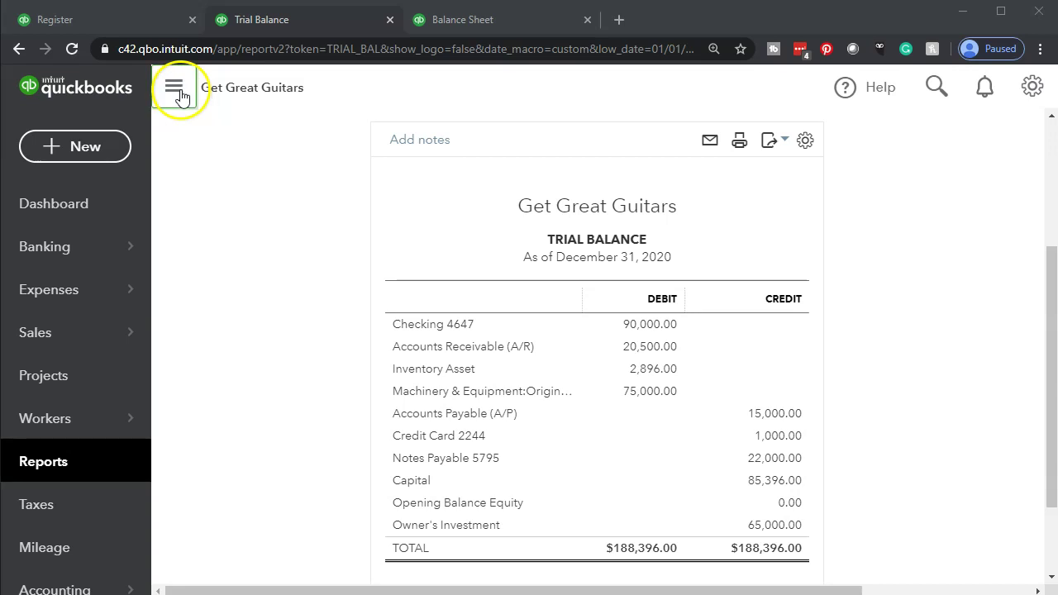
pyautogui.click(174, 87)
pyautogui.hotkey('ctrl', '+')
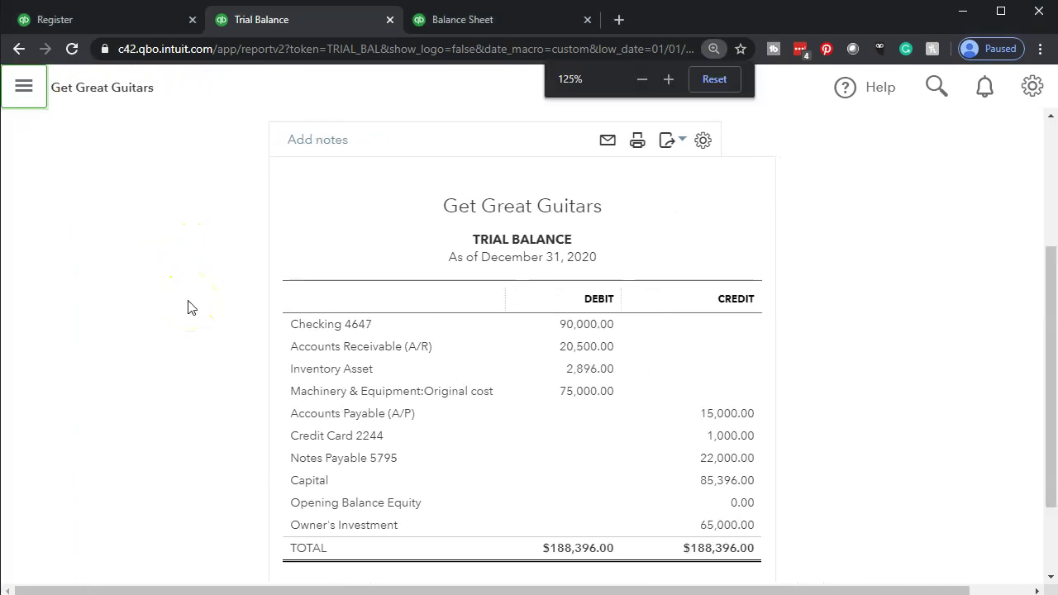
pyautogui.scroll(-2, 188, 311)
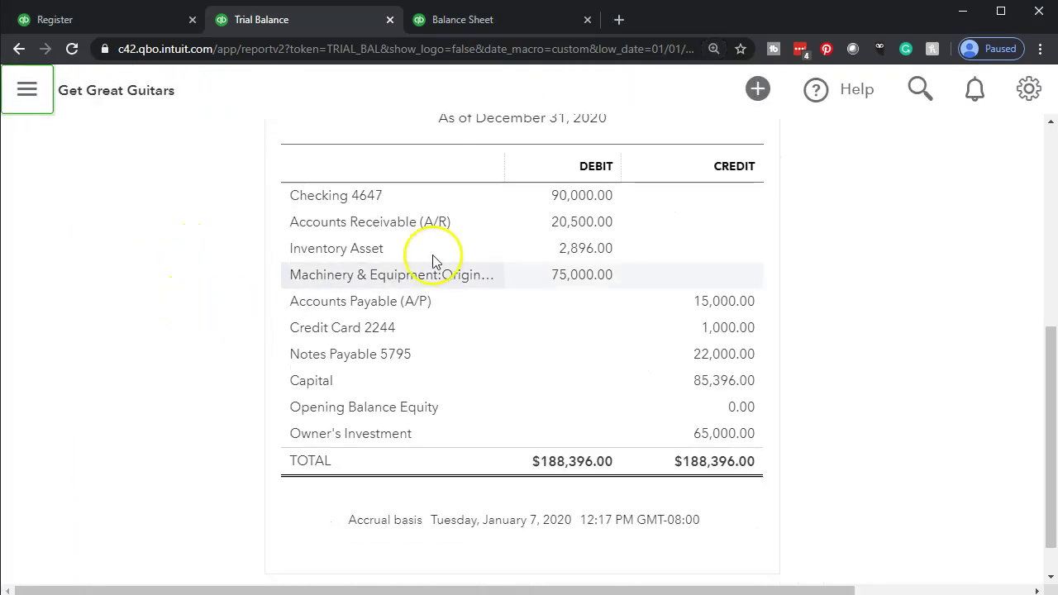
# Drill down from the checking account's Trial Balance amount to its transaction report and open the 01/01/2020 owner deposit
pyautogui.click(581, 206)
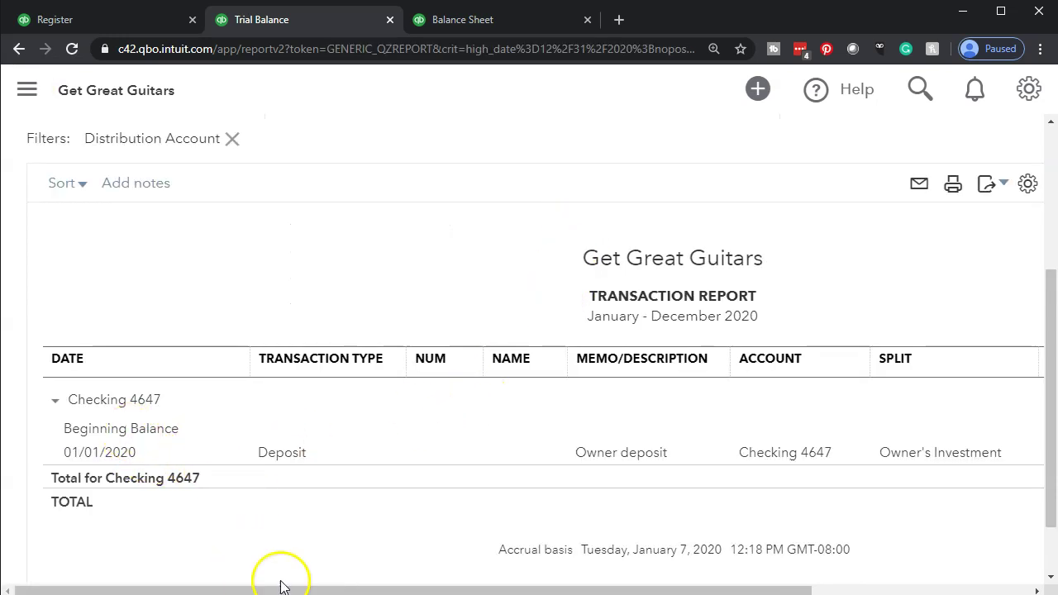
pyautogui.moveTo(278, 589); pyautogui.dragTo(492, 590)
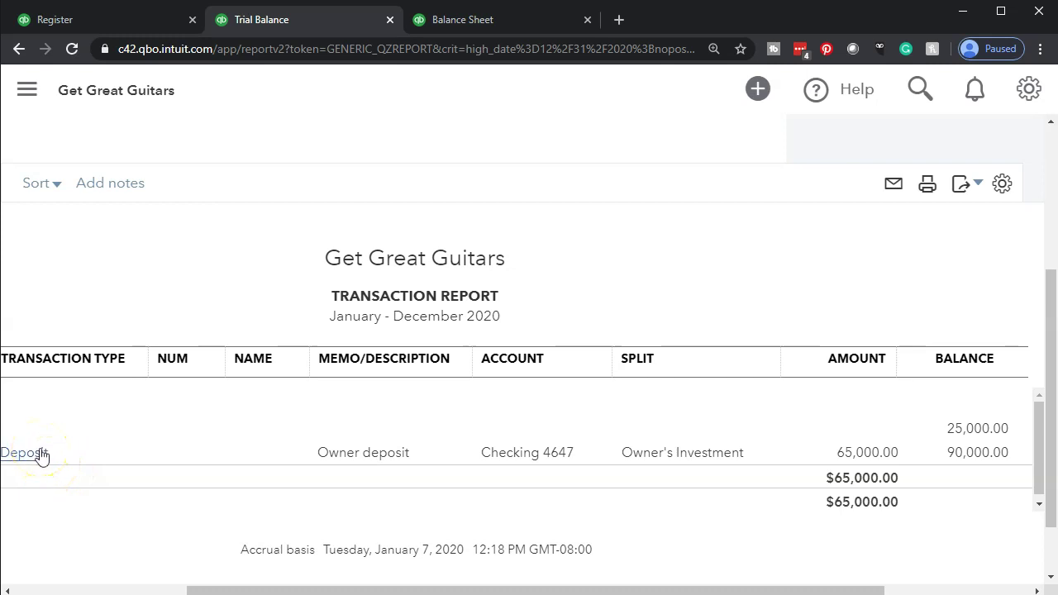
pyautogui.click(860, 460)
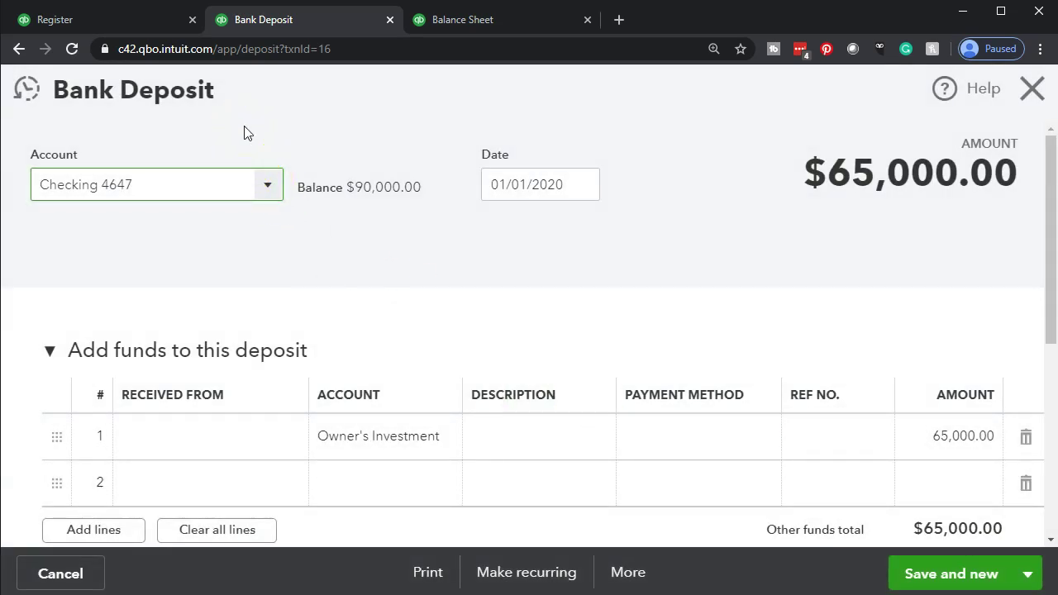
# Review the bank deposit form's funds line, then close it without saving and return to the transaction report
pyautogui.click(371, 327)
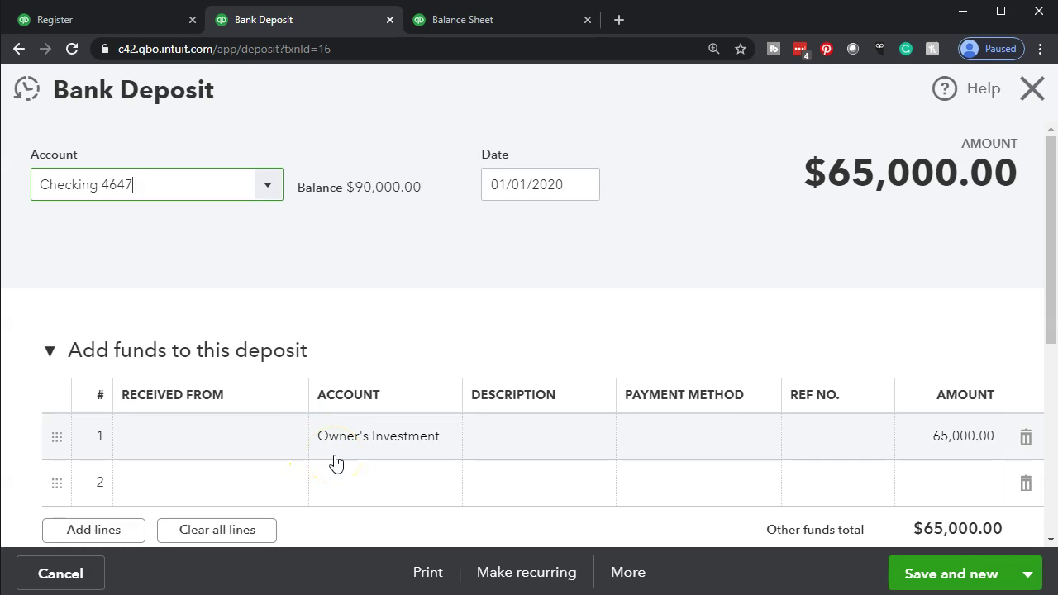
pyautogui.click(1031, 93)
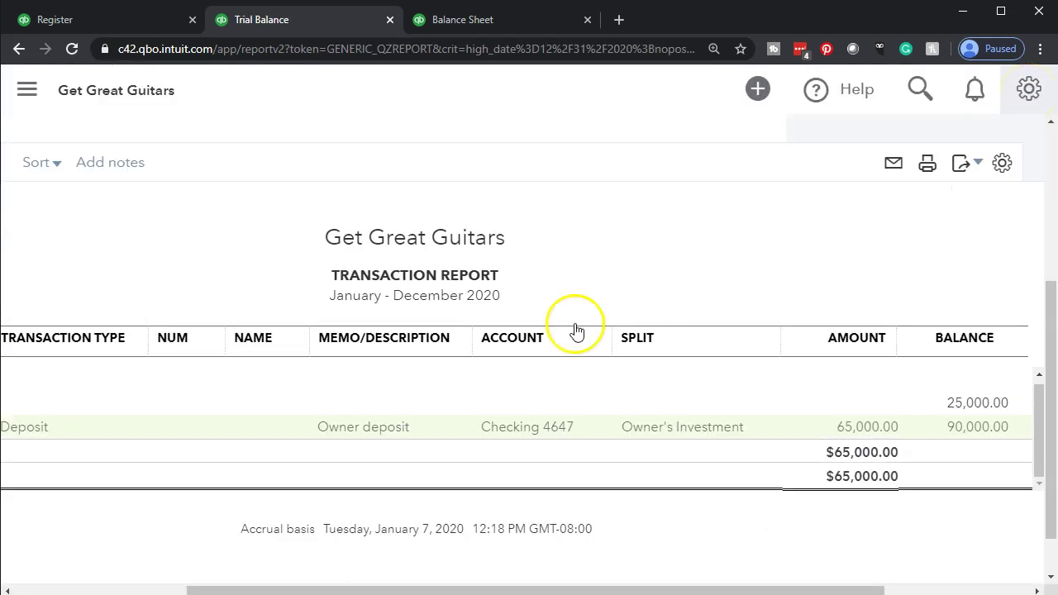
pyautogui.moveTo(518, 589); pyautogui.dragTo(194, 288)
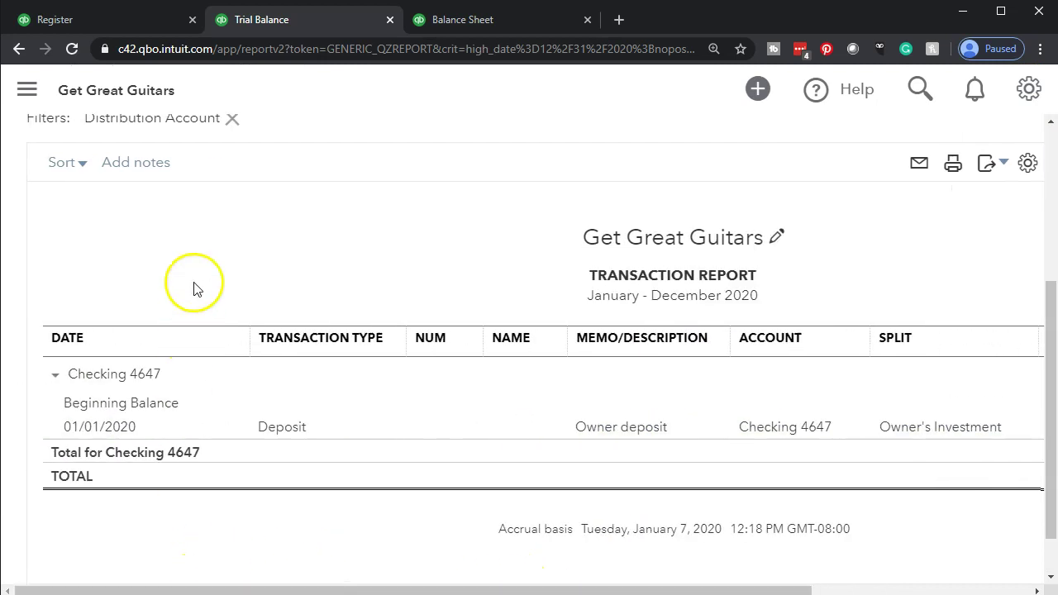
# Return to the Trial Balance and drill down from the Owner's Investment amount to view its transaction report's amount and balance
pyautogui.scroll(3, 167, 204)
pyautogui.click(142, 199)
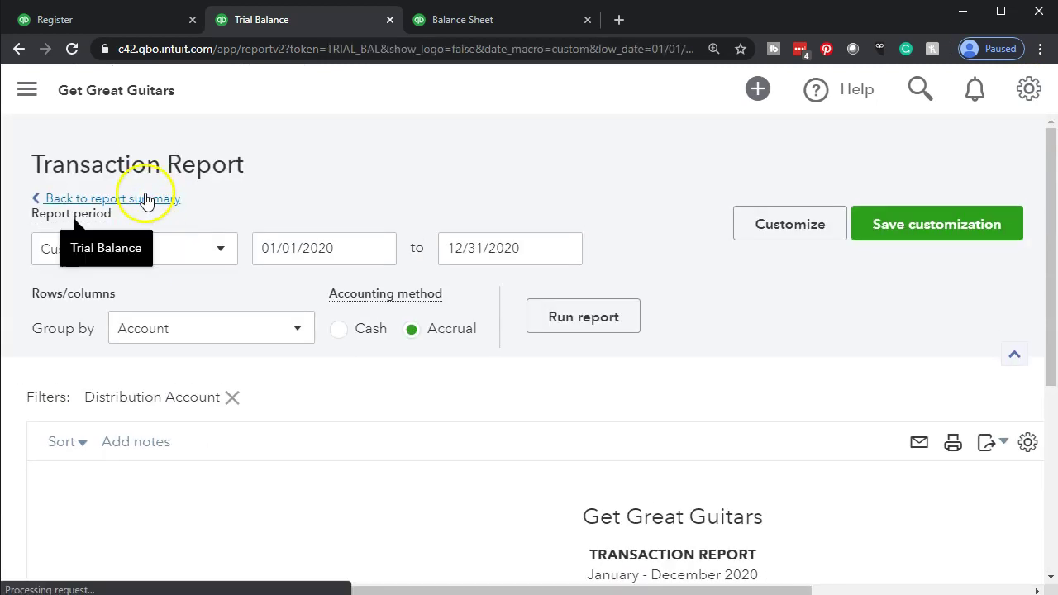
pyautogui.scroll(-5, 306, 267)
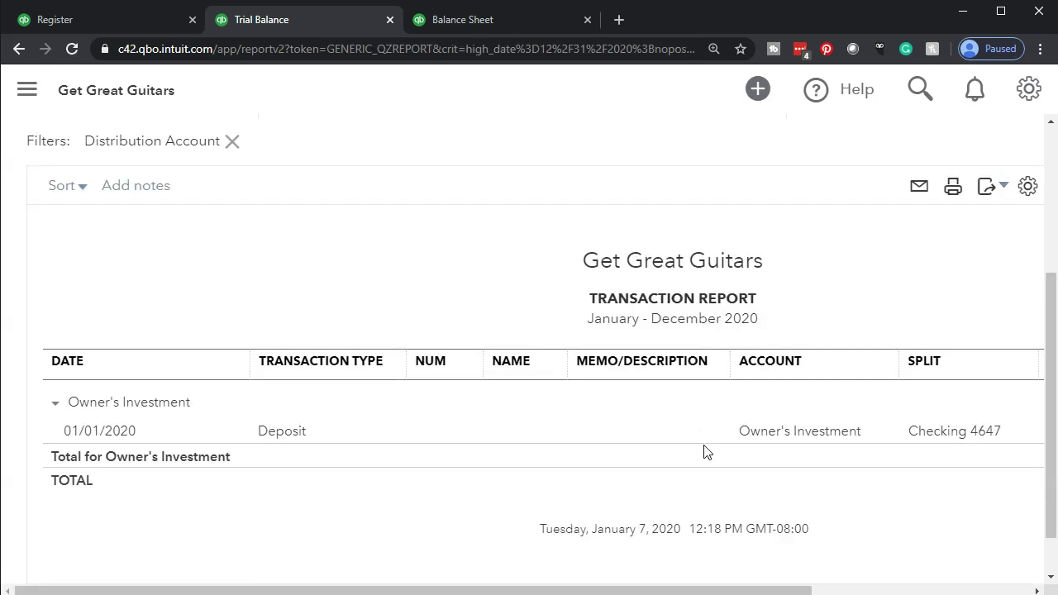
pyautogui.click(368, 551)
pyautogui.moveTo(465, 590); pyautogui.dragTo(748, 590)
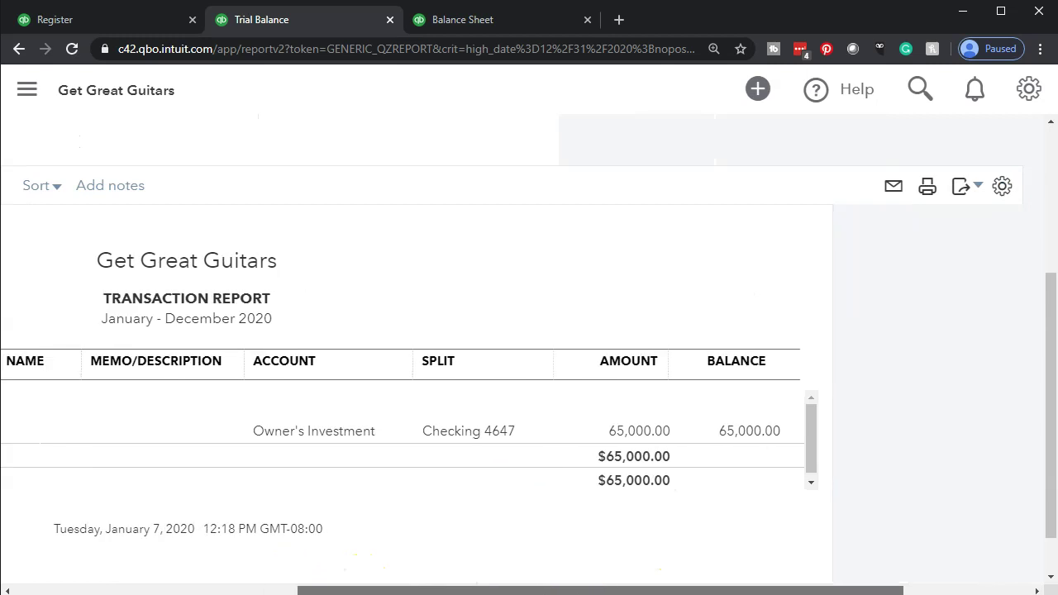
# Go back from the Owner's Investment transaction report to the Trial Balance and check its account balances
pyautogui.scroll(3, 206, 504)
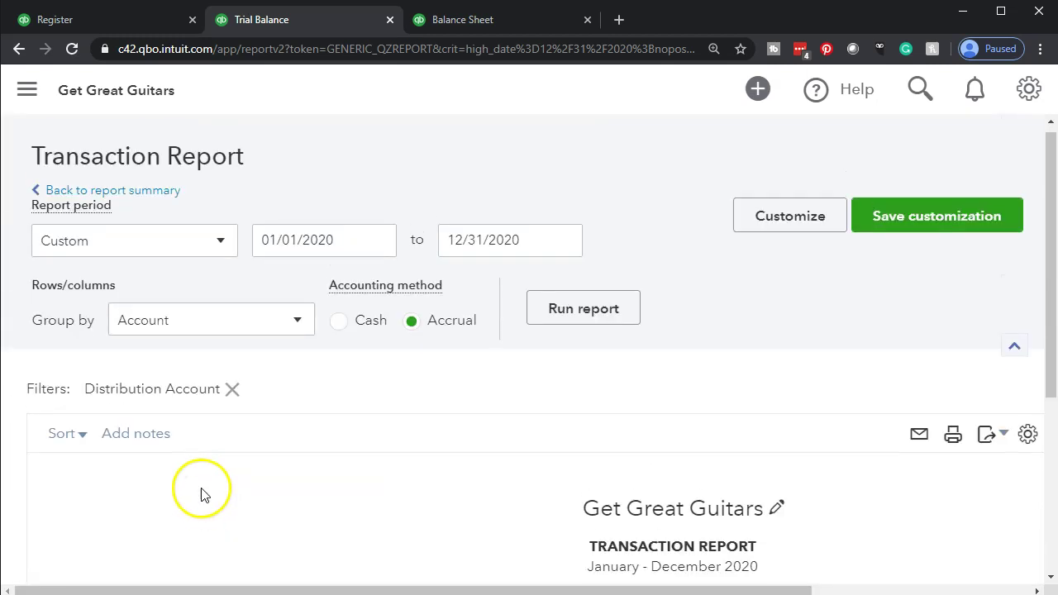
pyautogui.click(136, 193)
pyautogui.scroll(-5, 159, 229)
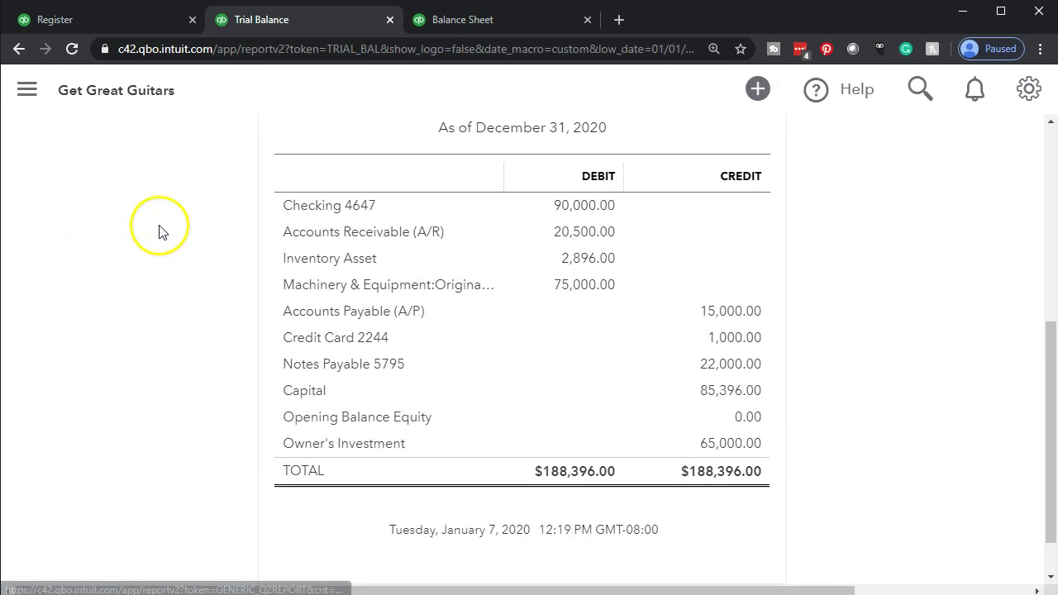
# Reload the Balance Sheet in its browser tab and review its assets, liabilities and equity, including checking and Owner's Investment
pyautogui.click(485, 22)
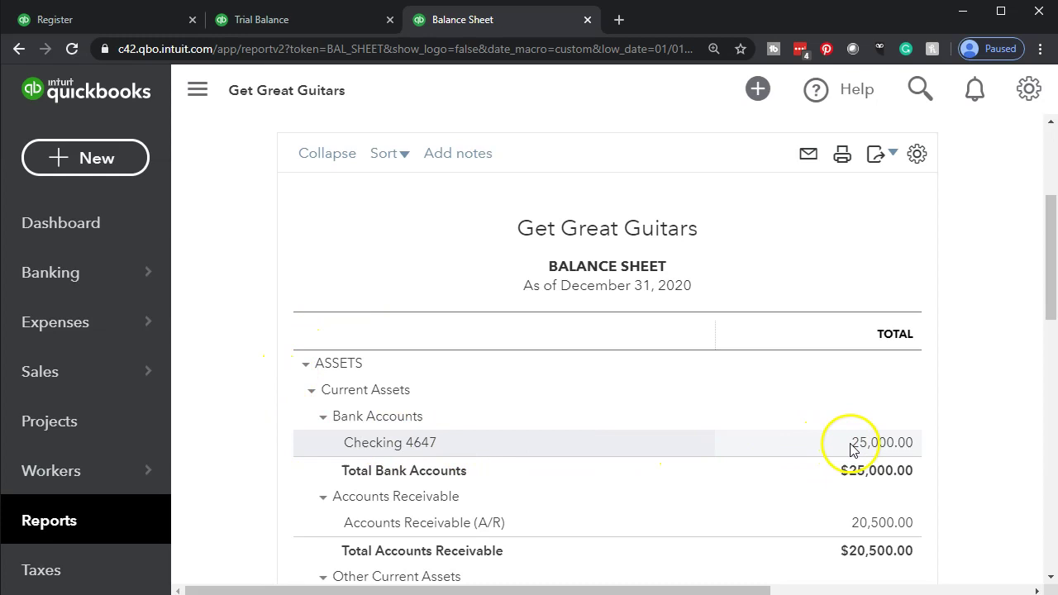
pyautogui.click(565, 50)
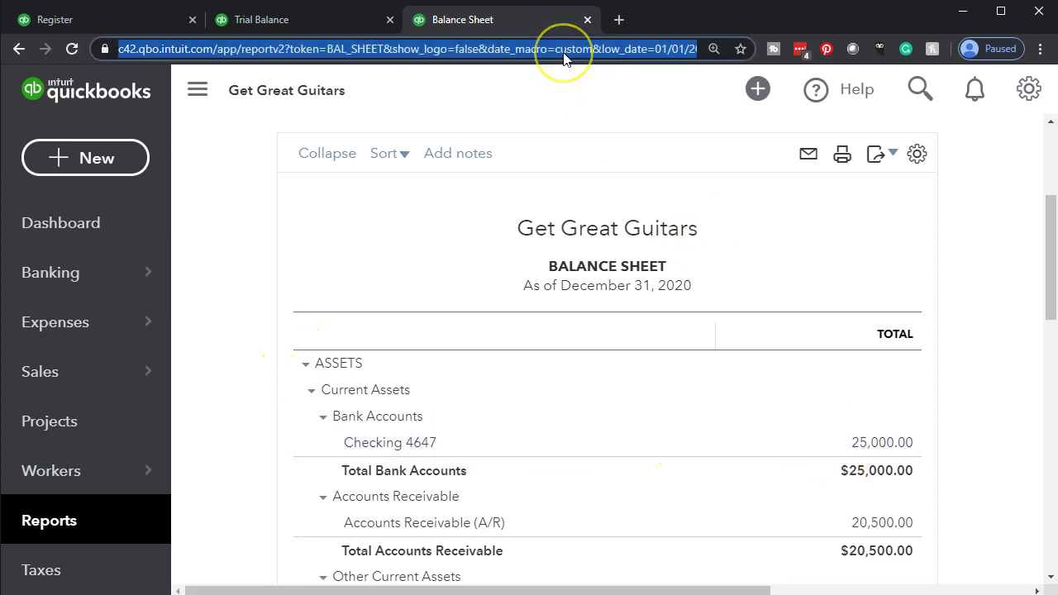
pyautogui.press('Return')
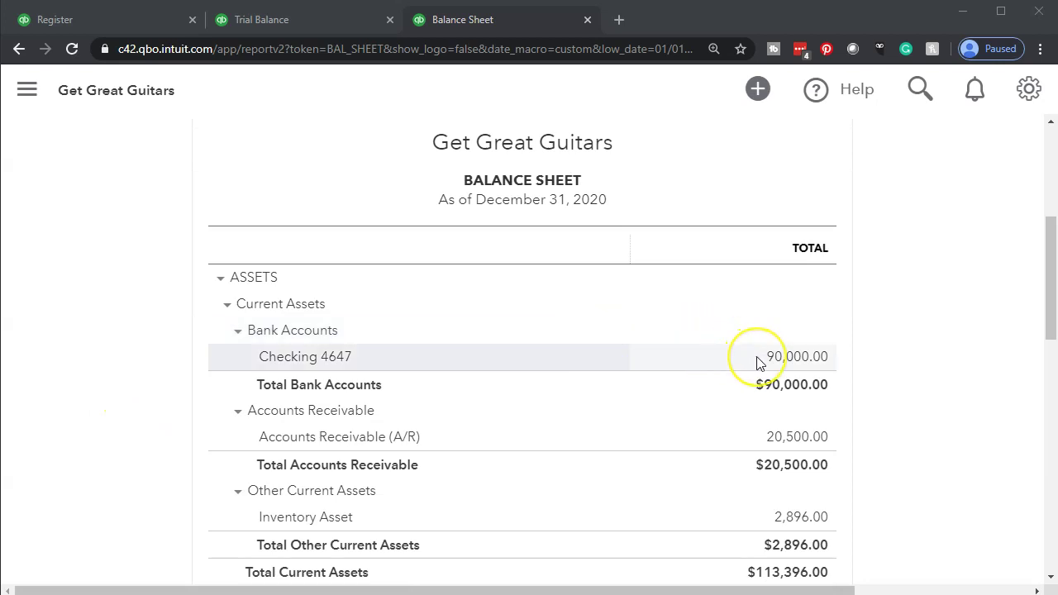
pyautogui.scroll(-1, 756, 360)
pyautogui.scroll(-10, 757, 362)
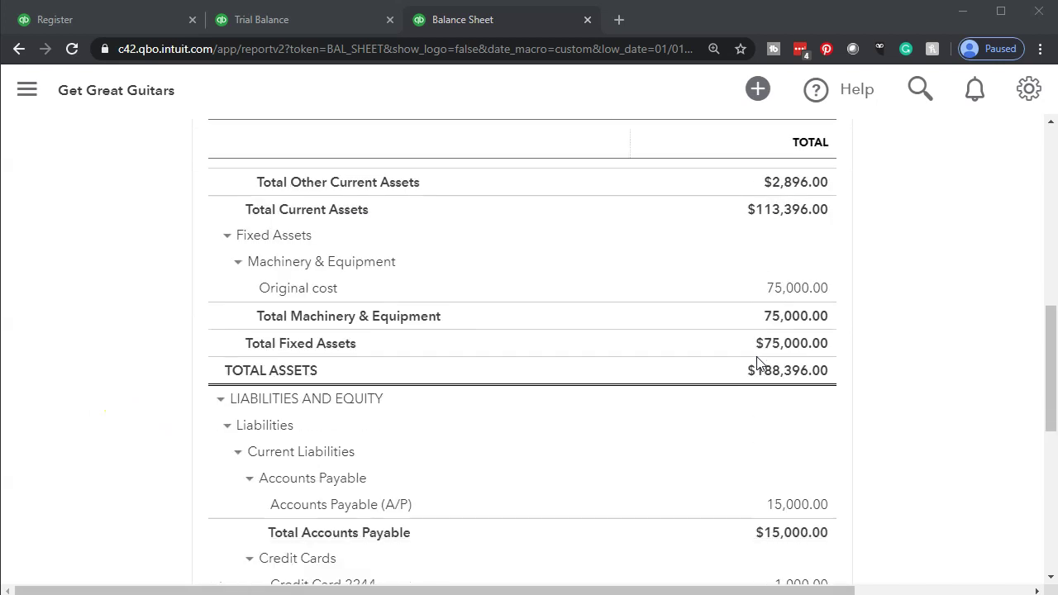
pyautogui.scroll(-1, 757, 362)
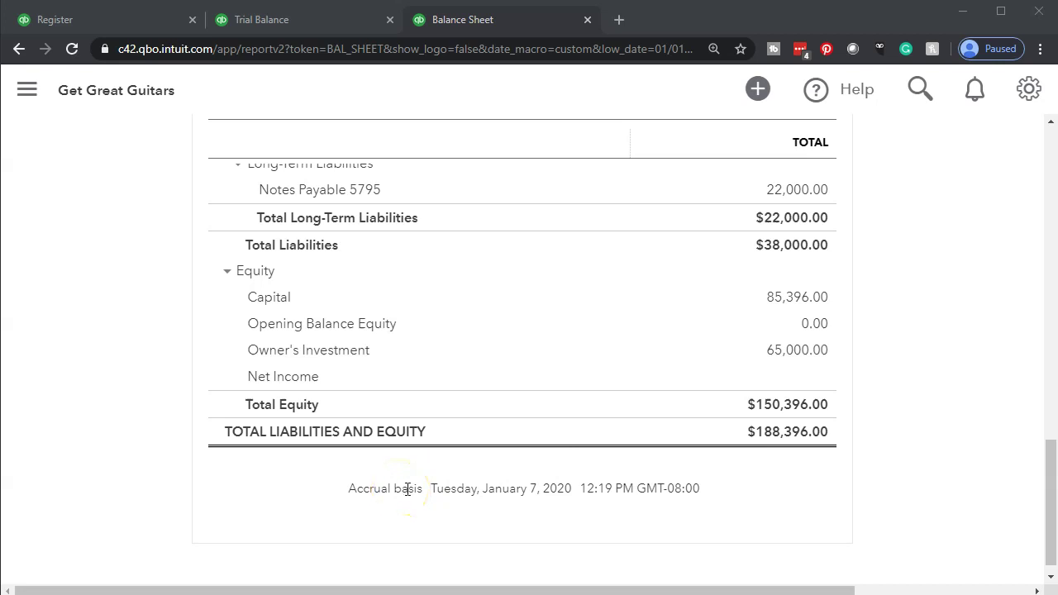
pyautogui.scroll(9, 406, 488)
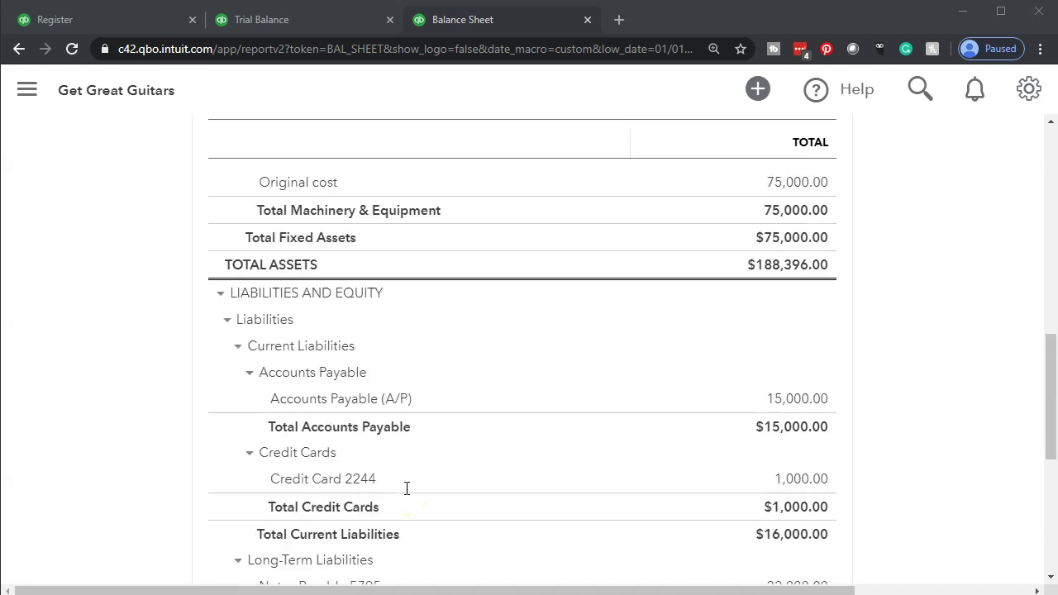
pyautogui.scroll(1, 407, 487)
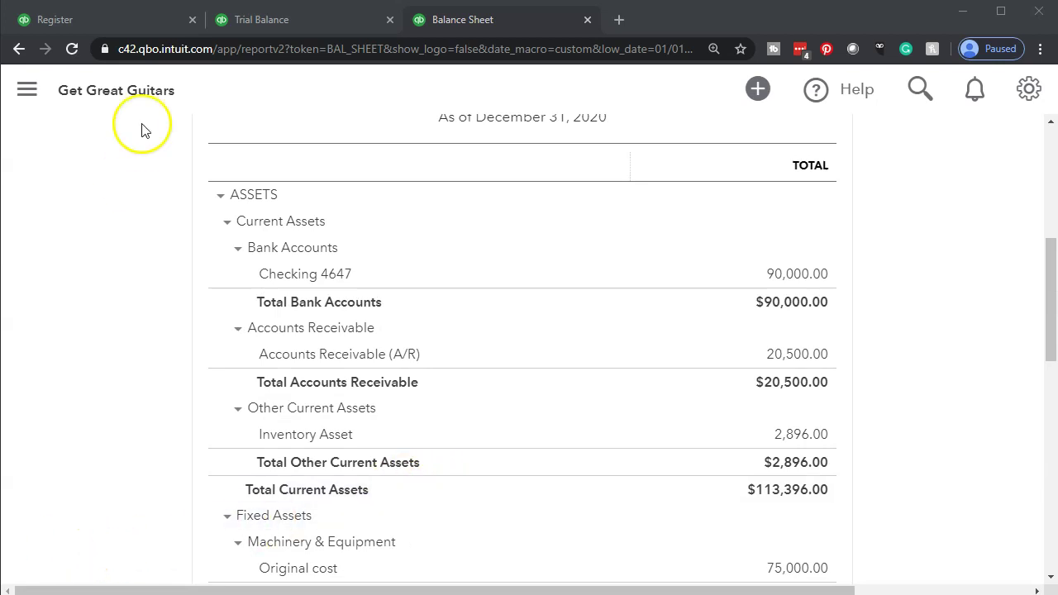
# Open a blank bank deposit form from the register tab, review its funds lines, and return to the register without saving
pyautogui.click(85, 23)
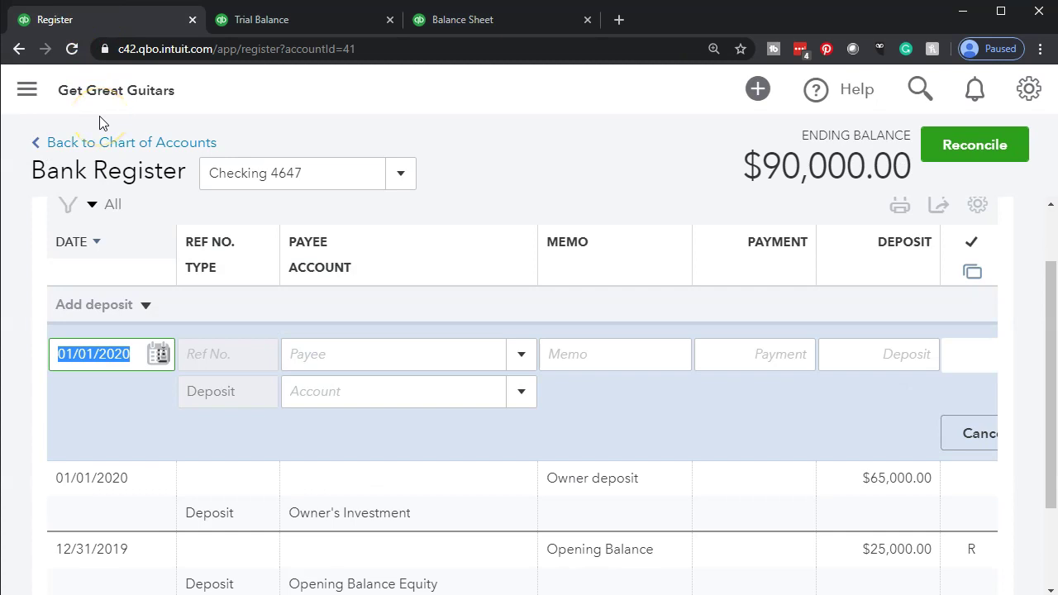
pyautogui.click(28, 91)
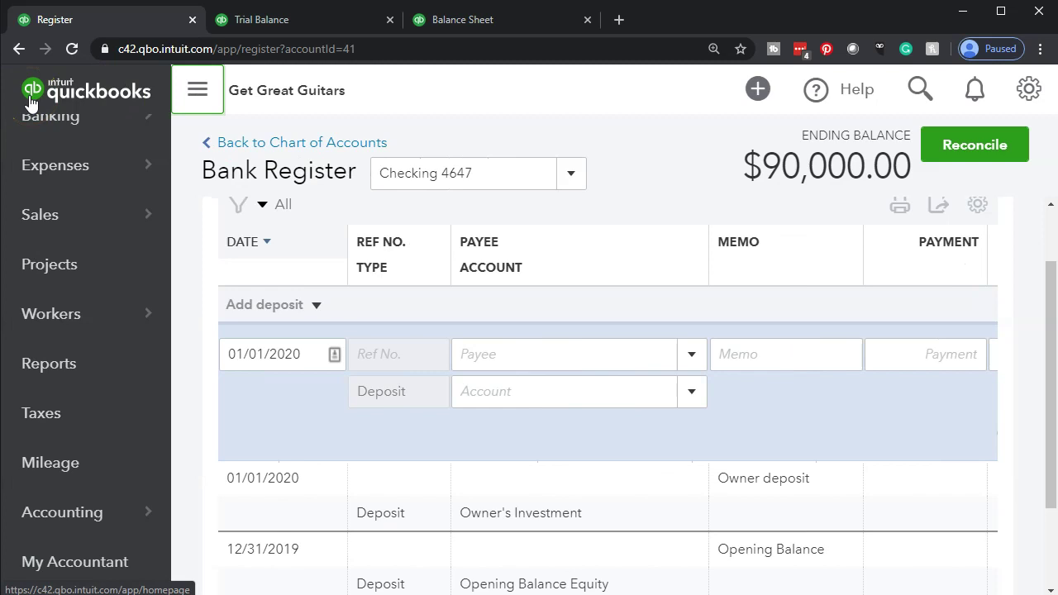
pyautogui.scroll(2, 52, 203)
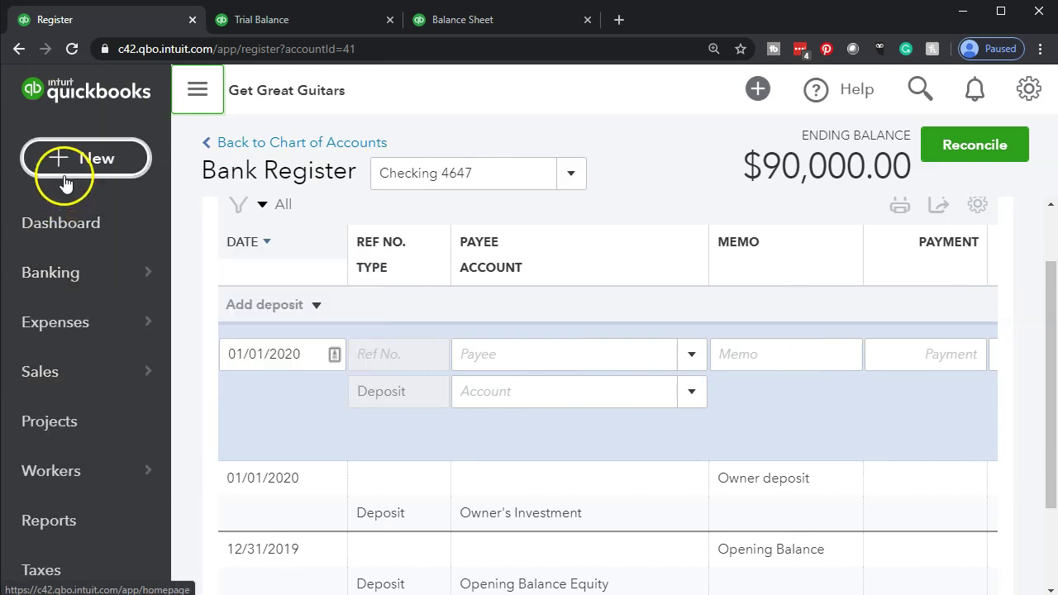
pyautogui.click(66, 165)
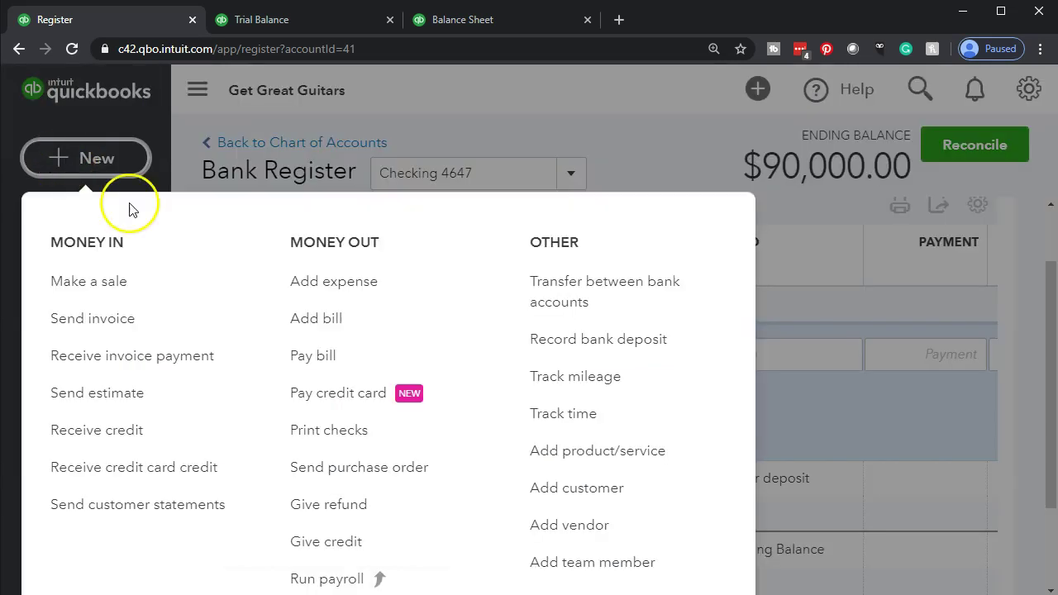
pyautogui.click(568, 341)
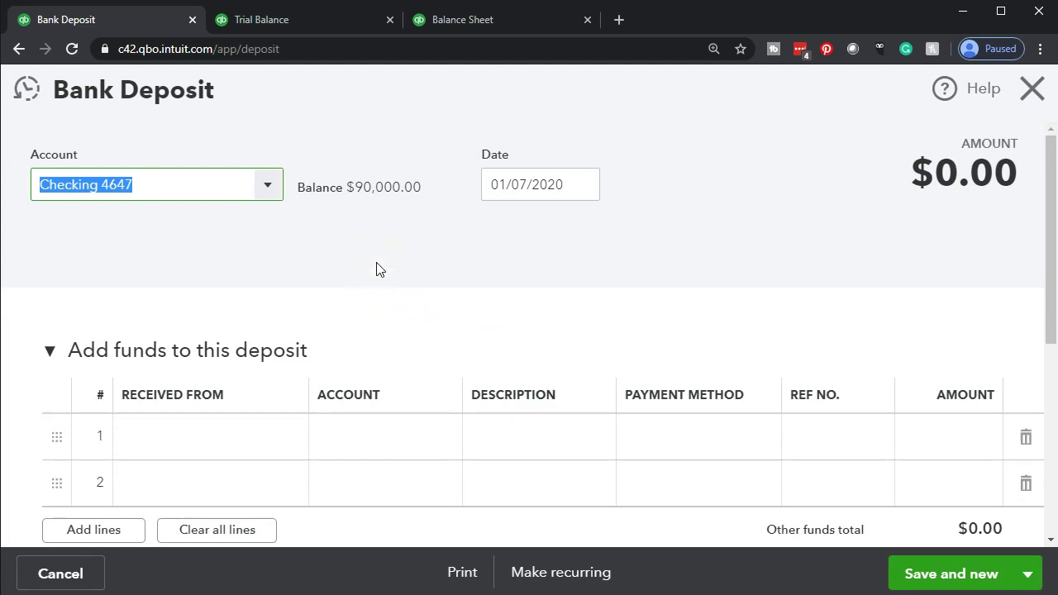
pyautogui.click(330, 321)
pyautogui.scroll(-1, 331, 320)
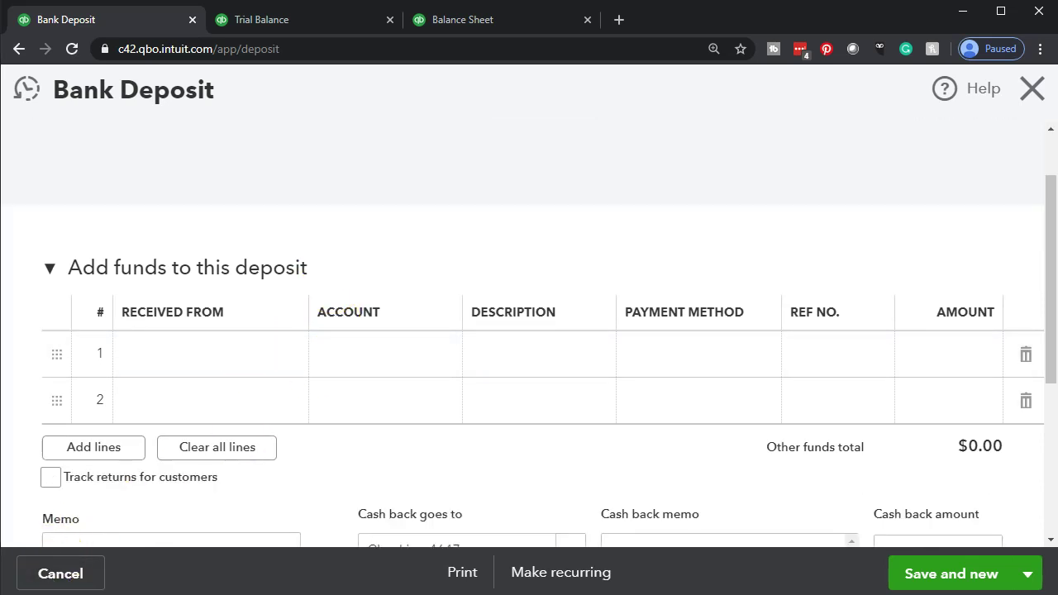
pyautogui.scroll(1, 158, 465)
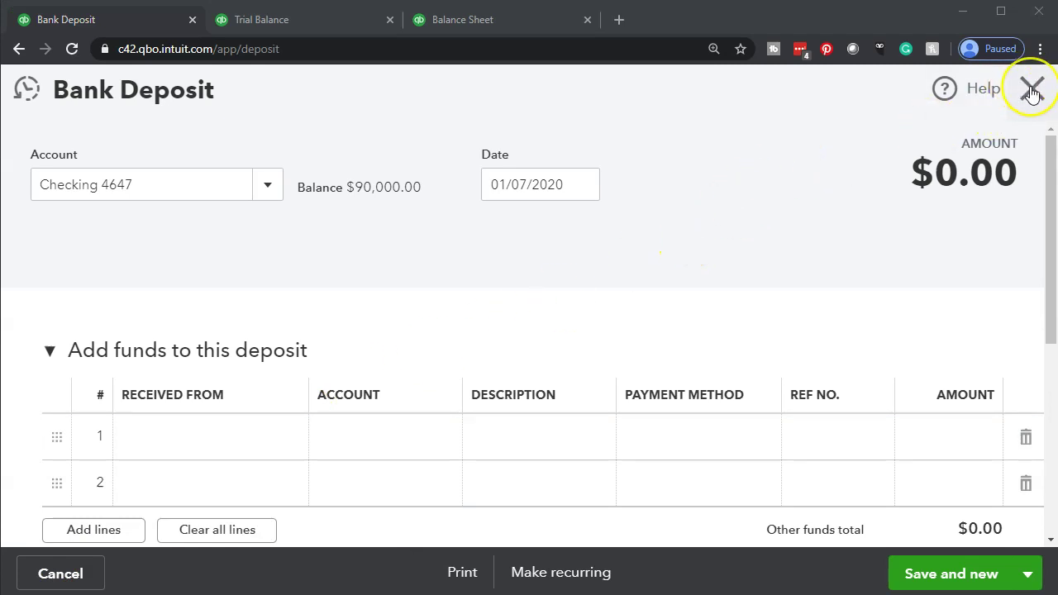
pyautogui.click(1031, 91)
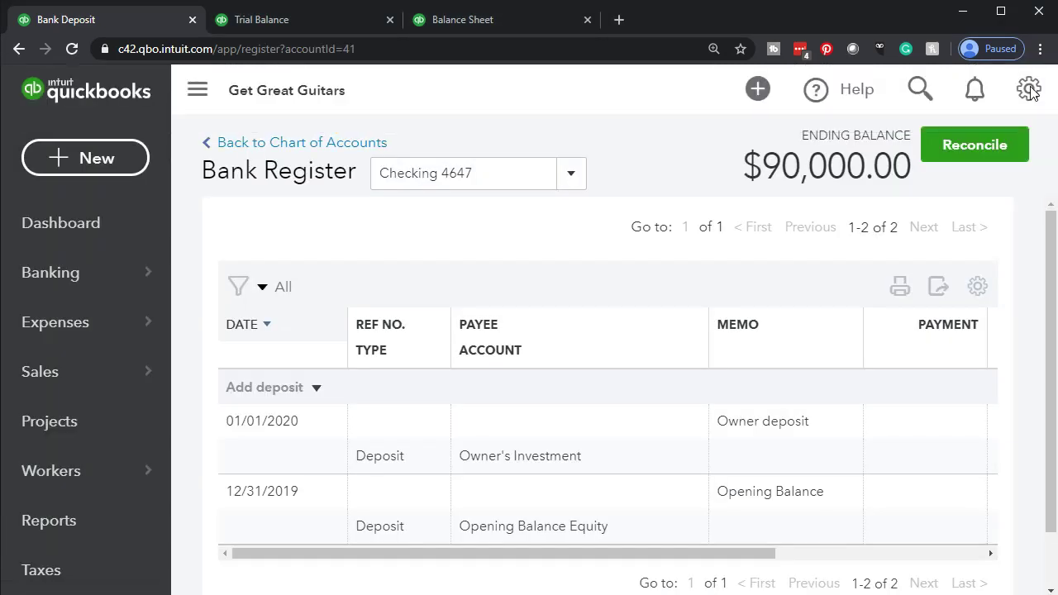
pyautogui.click(201, 96)
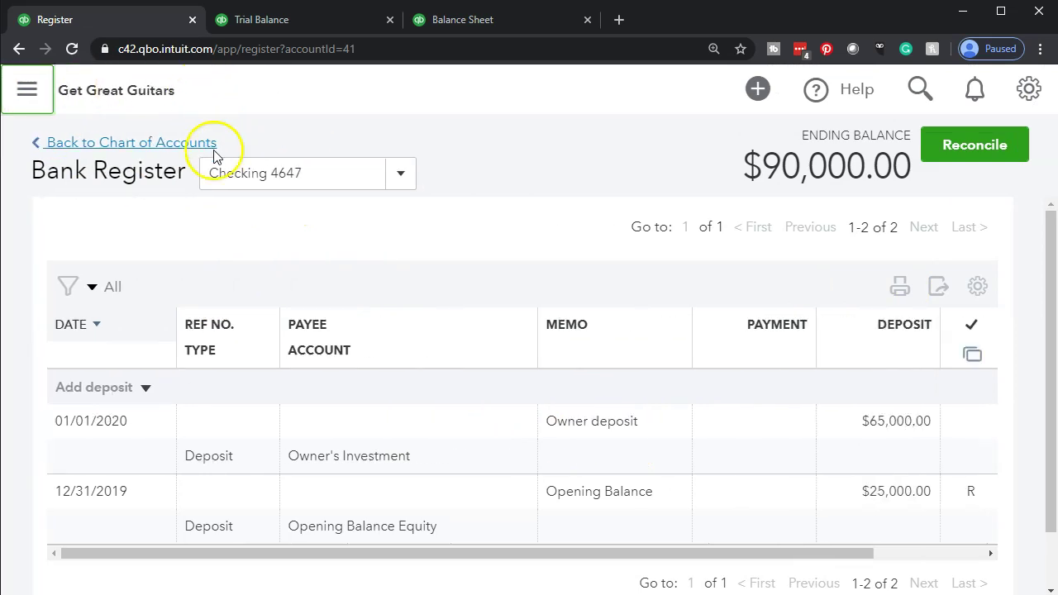
# Start a new deposit entry in the checking register dated 01/10/2019
pyautogui.click(146, 391)
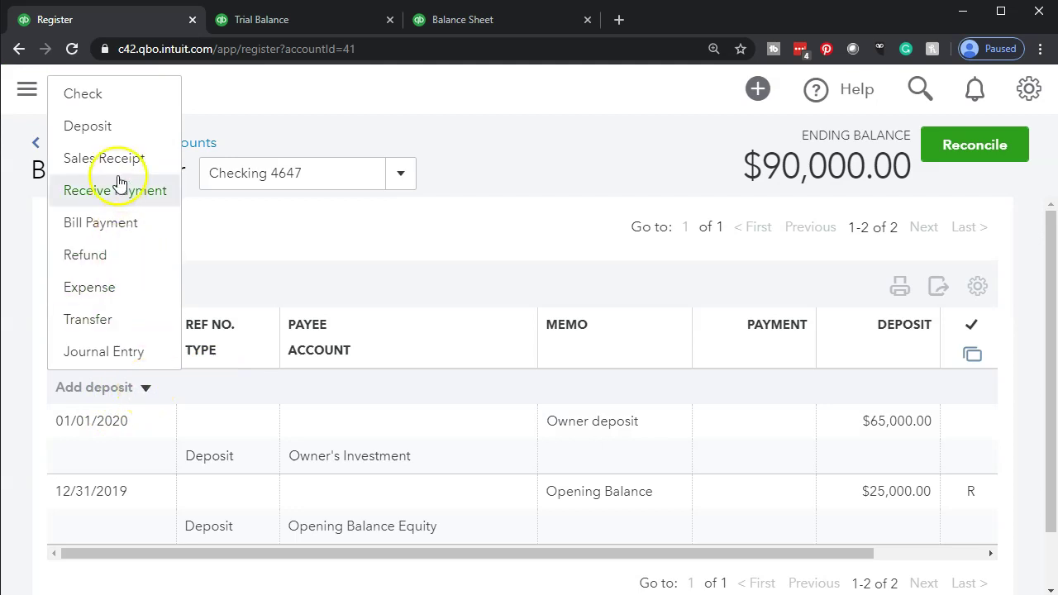
pyautogui.click(121, 130)
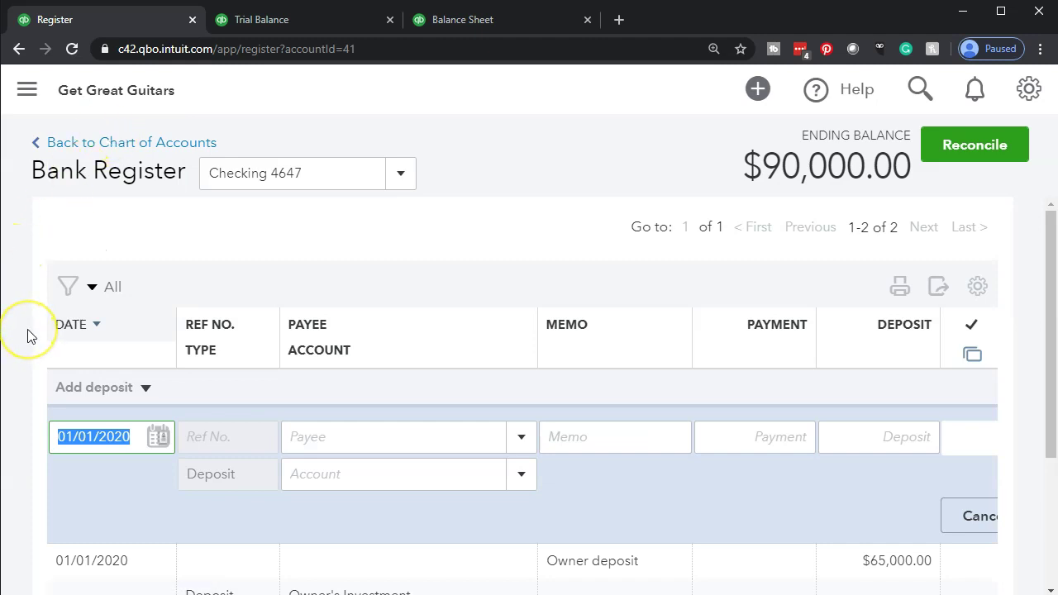
pyautogui.write('01/')
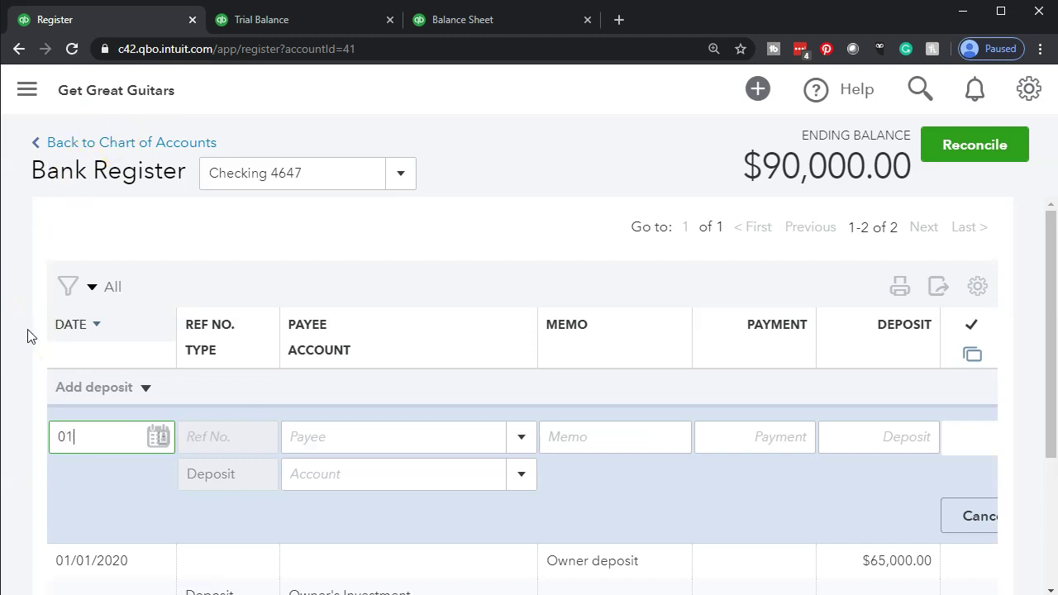
pyautogui.write('10/2019')
pyautogui.press('Tab')
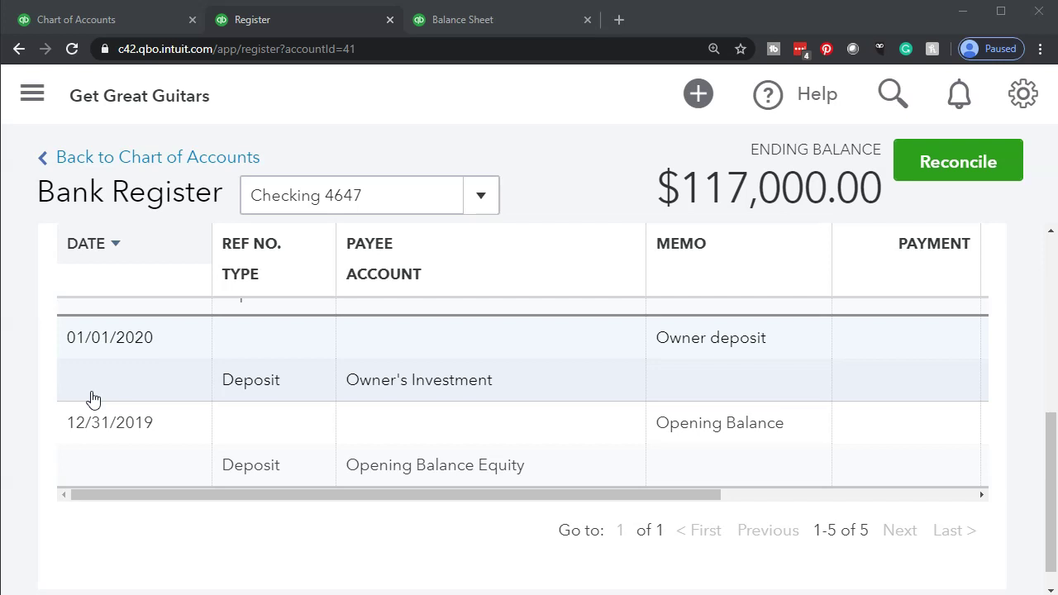
pyautogui.click(93, 400)
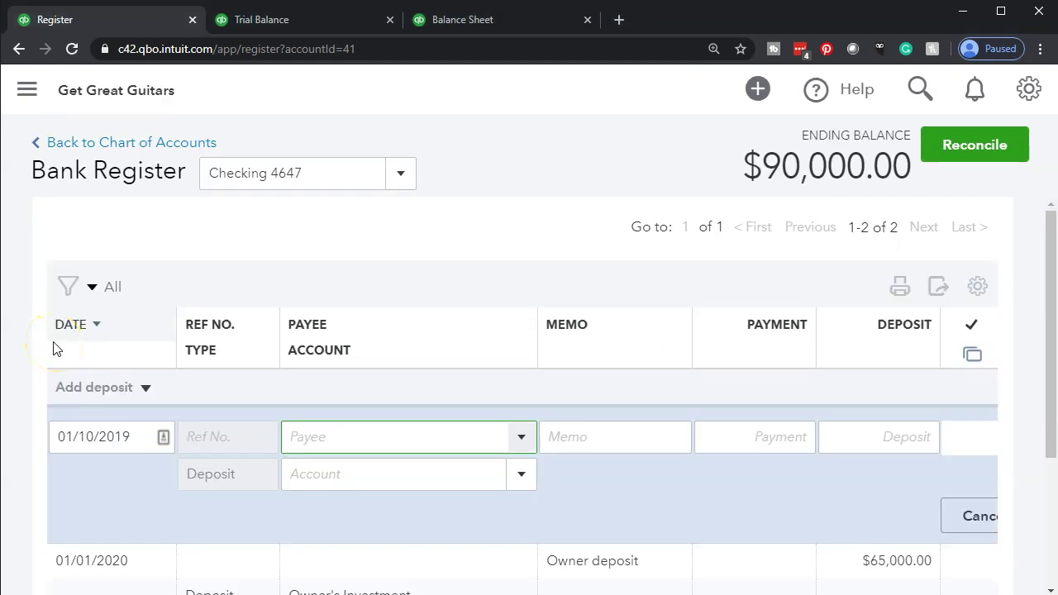
# Enter Chase as the deposit's payee and add it as a new name, keeping the type Customer
pyautogui.write('Cas')
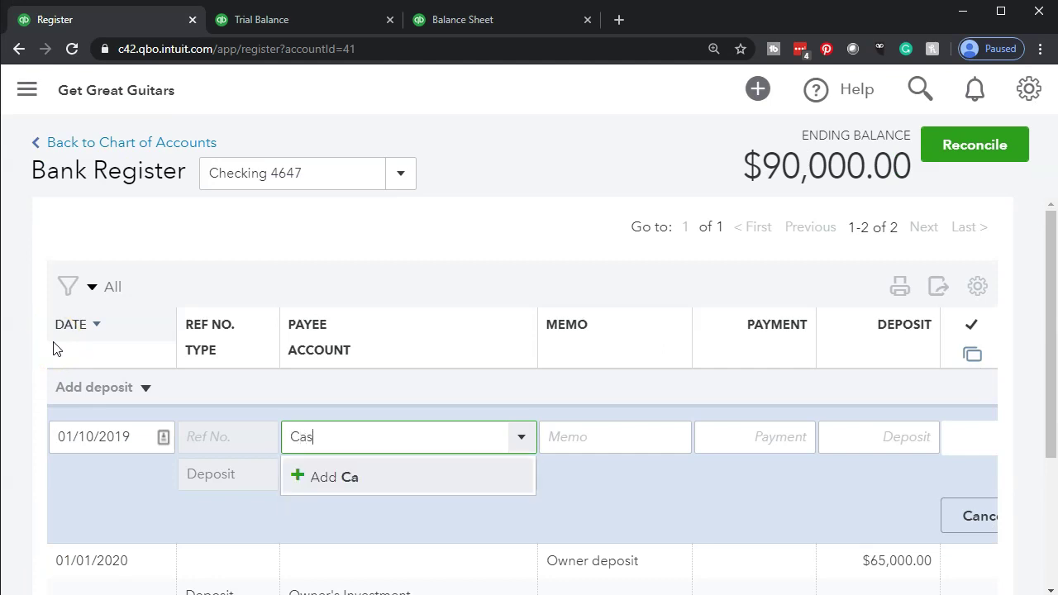
pyautogui.press('BackSpace')
pyautogui.write('hase')
pyautogui.press('Escape')
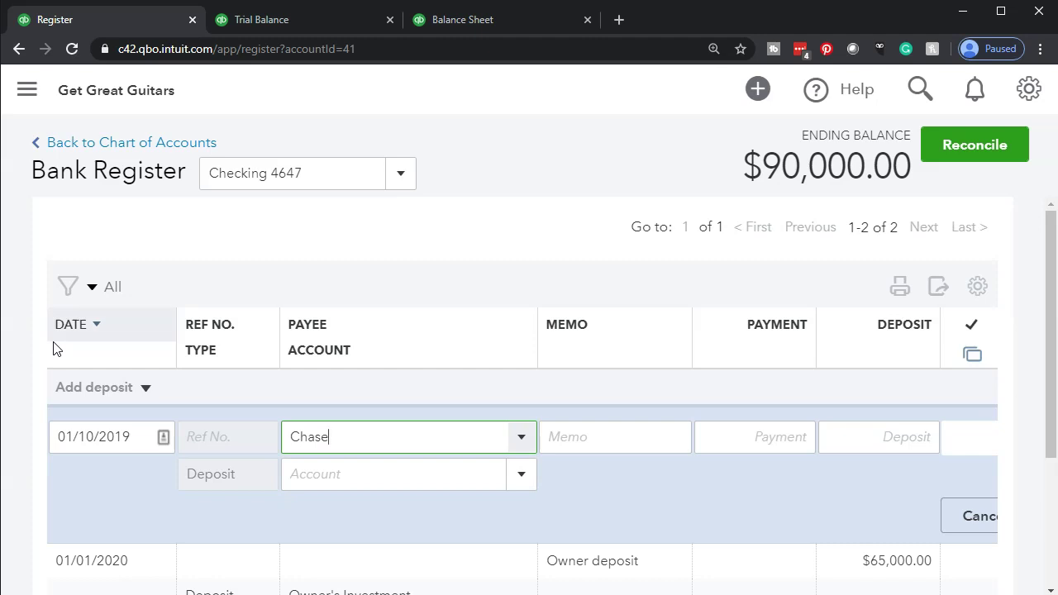
pyautogui.click(406, 453)
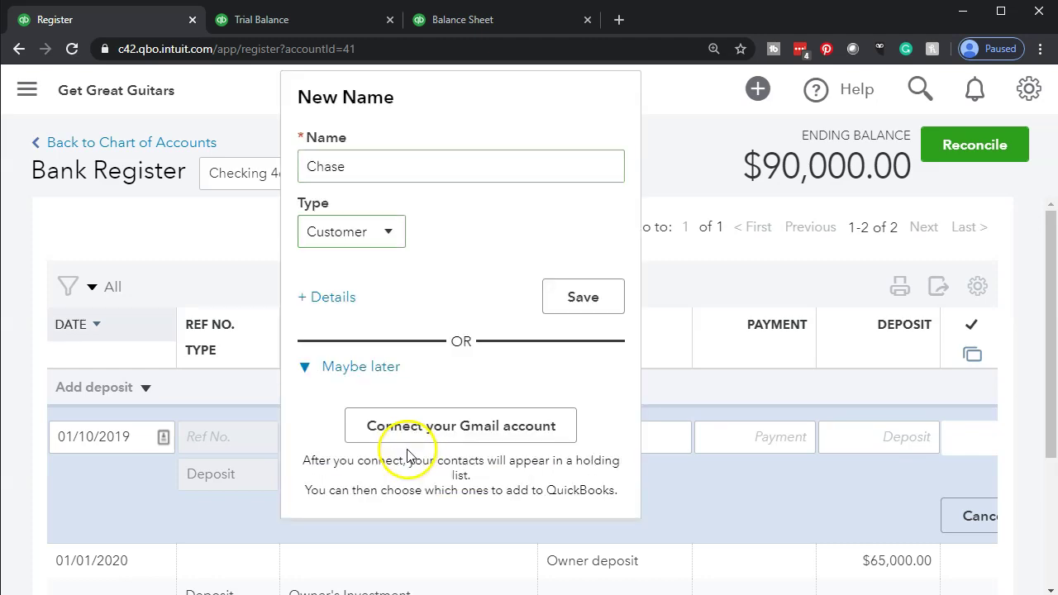
pyautogui.click(385, 232)
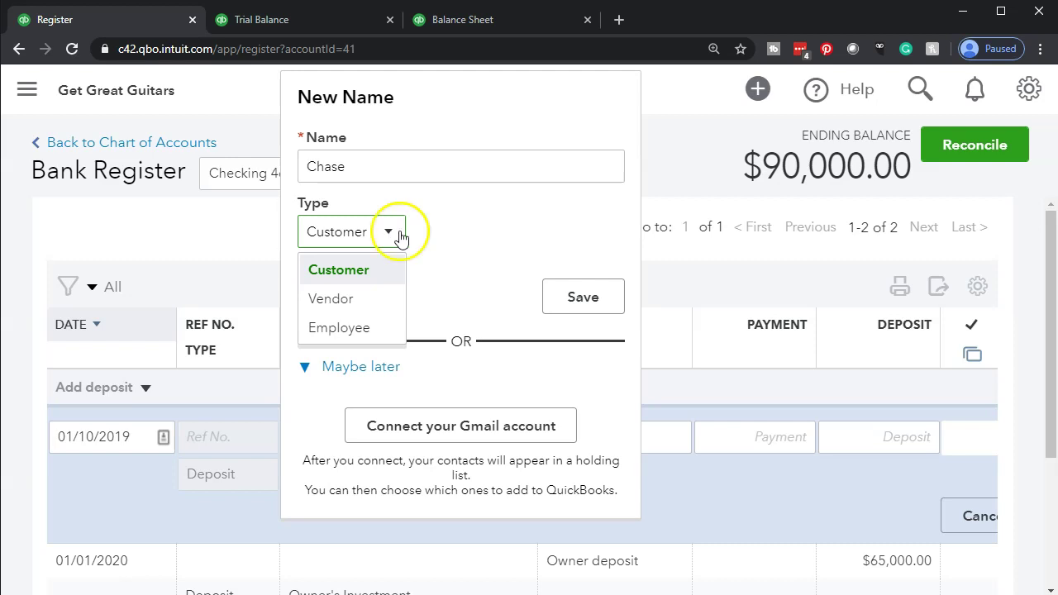
pyautogui.click(469, 246)
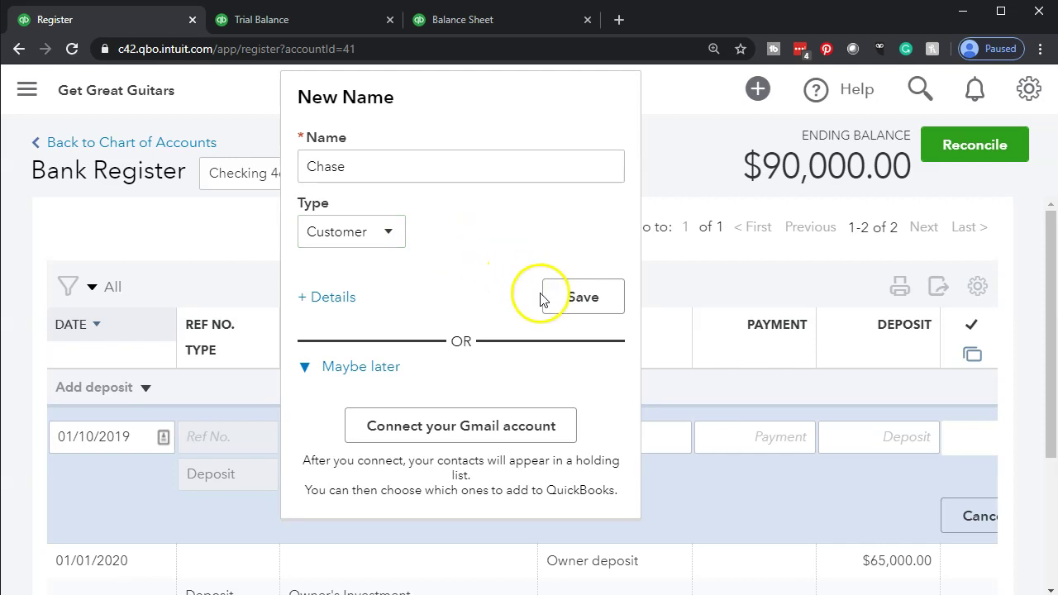
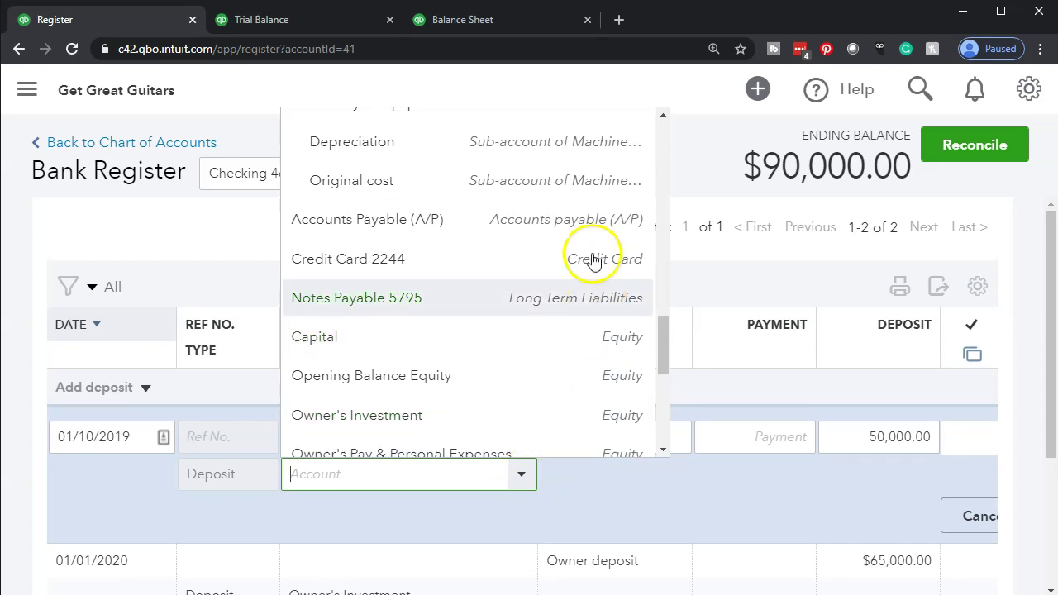
# Look through the account list for the Chase deposit, enter Note Payable as its account, and start adding it as a new account
pyautogui.scroll(10, 590, 142)
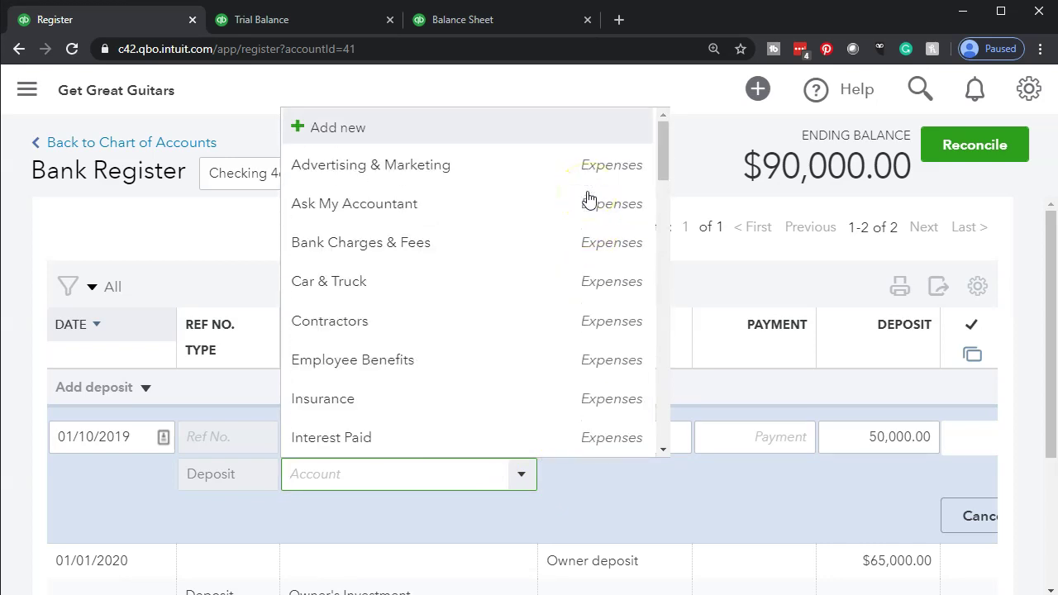
pyautogui.scroll(-4, 592, 222)
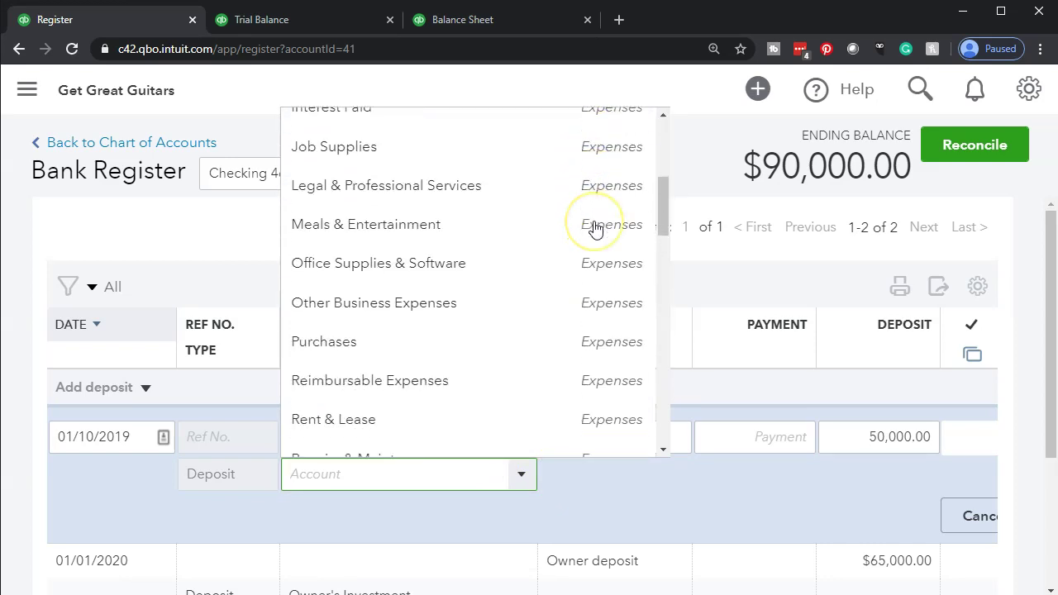
pyautogui.scroll(-5, 594, 229)
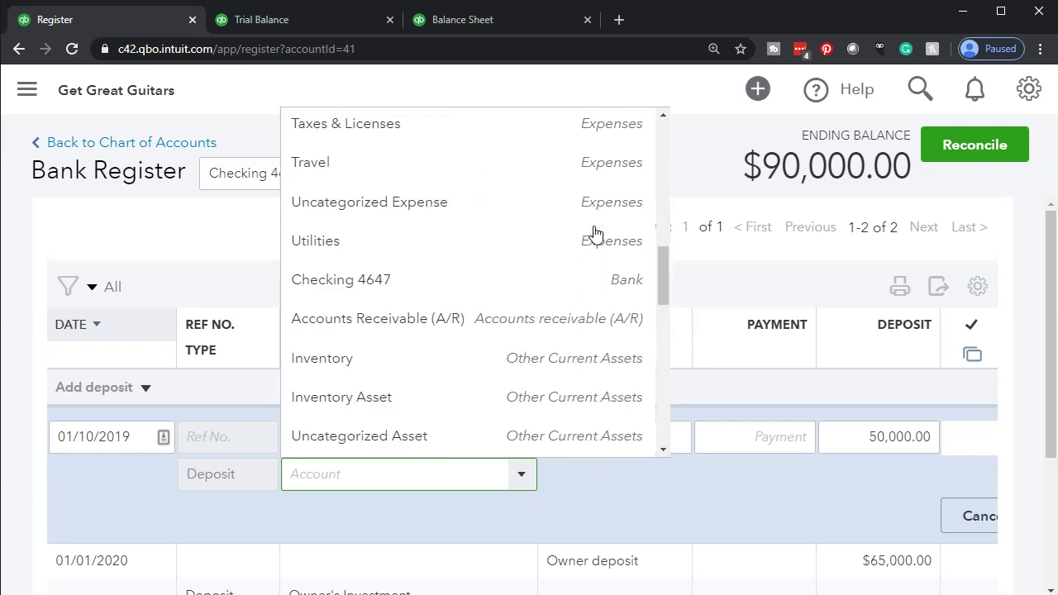
pyautogui.scroll(-2, 595, 233)
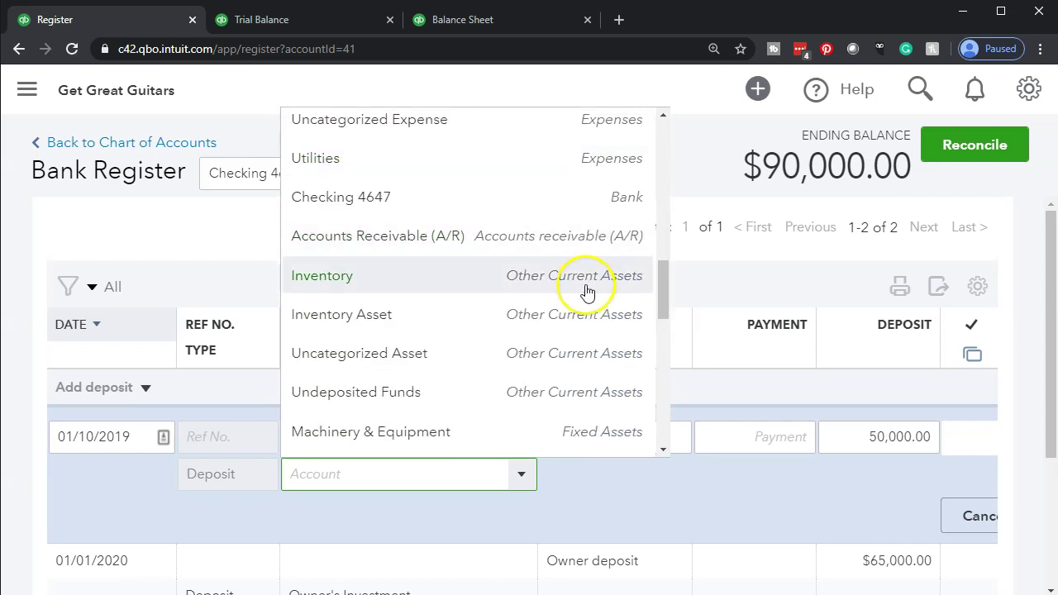
pyautogui.scroll(-4, 587, 293)
pyautogui.scroll(-4, 586, 291)
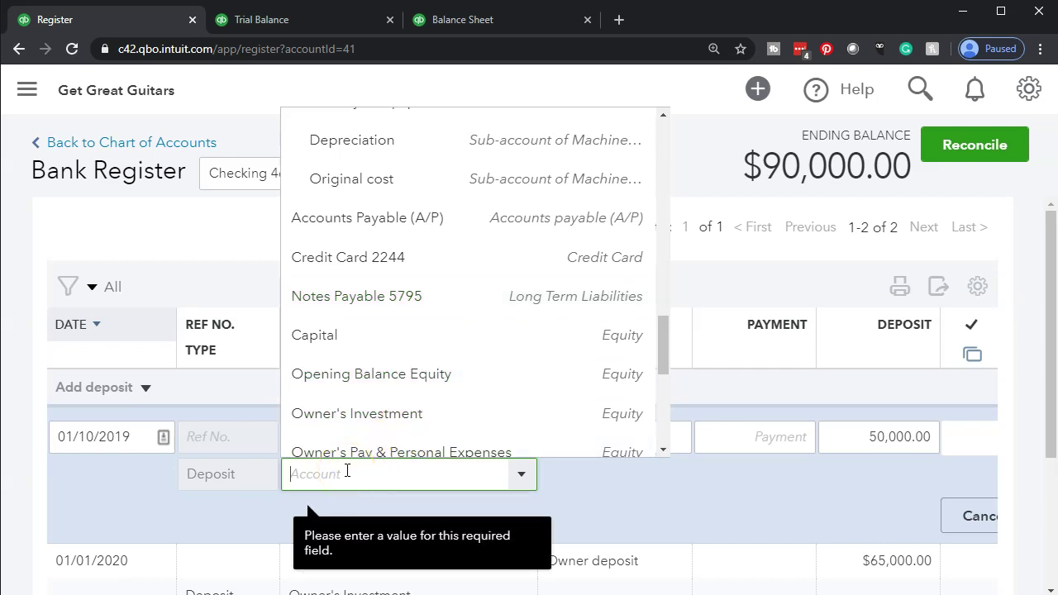
pyautogui.write('Payable')
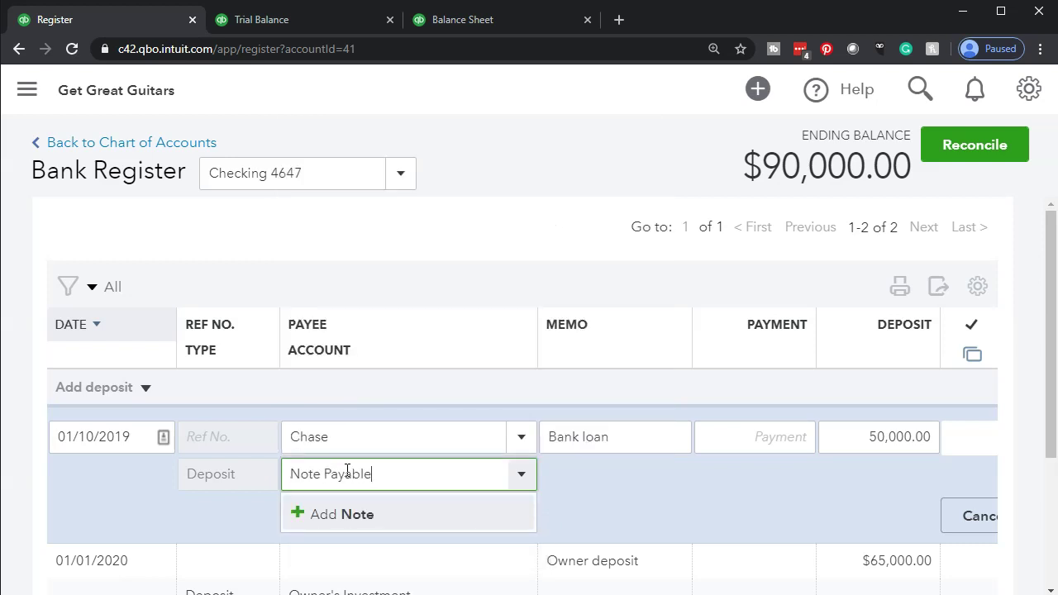
pyautogui.press('Tab')
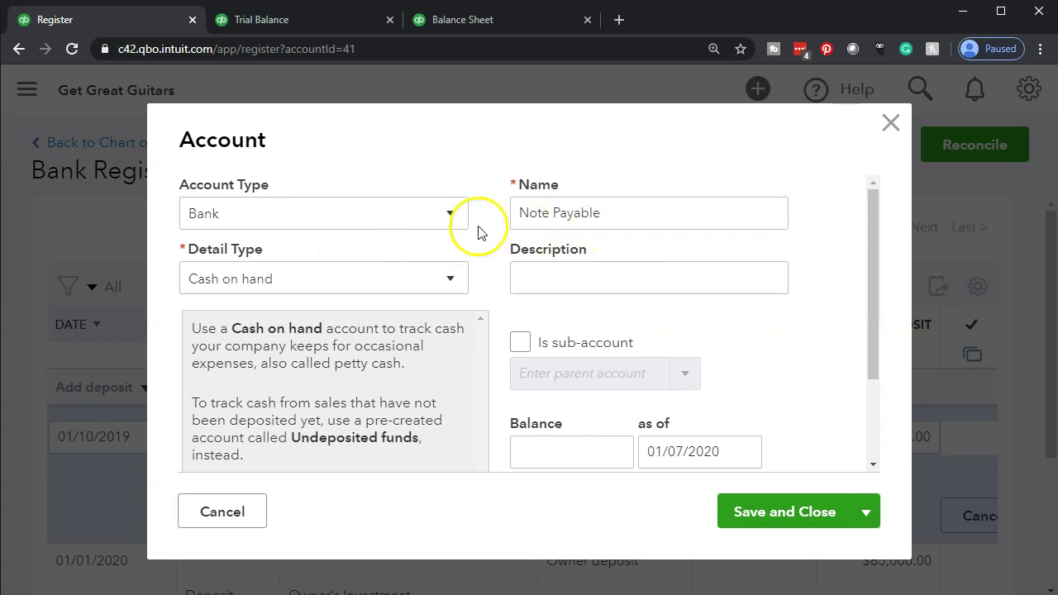
# Set the new account's type to Long Term Liabilities, append the loan's four-digit number to its name, and save it
pyautogui.click(449, 217)
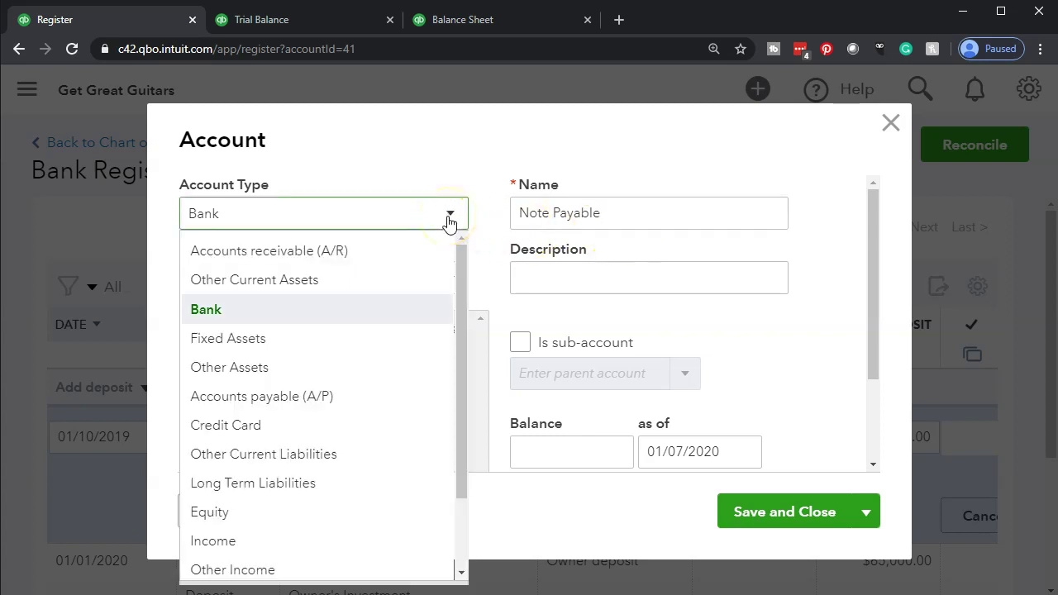
pyautogui.click(339, 486)
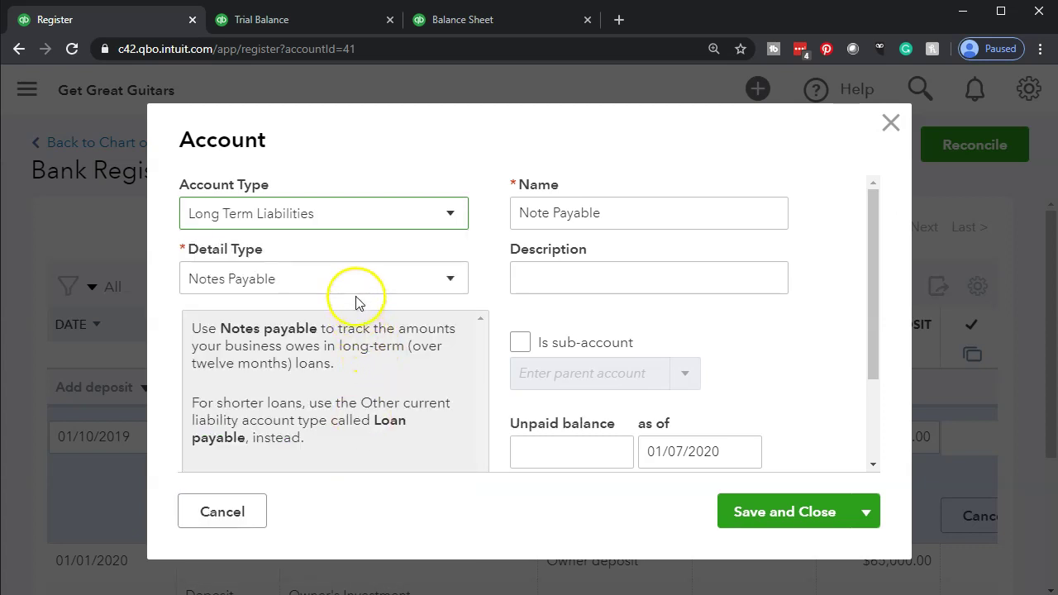
pyautogui.click(634, 209)
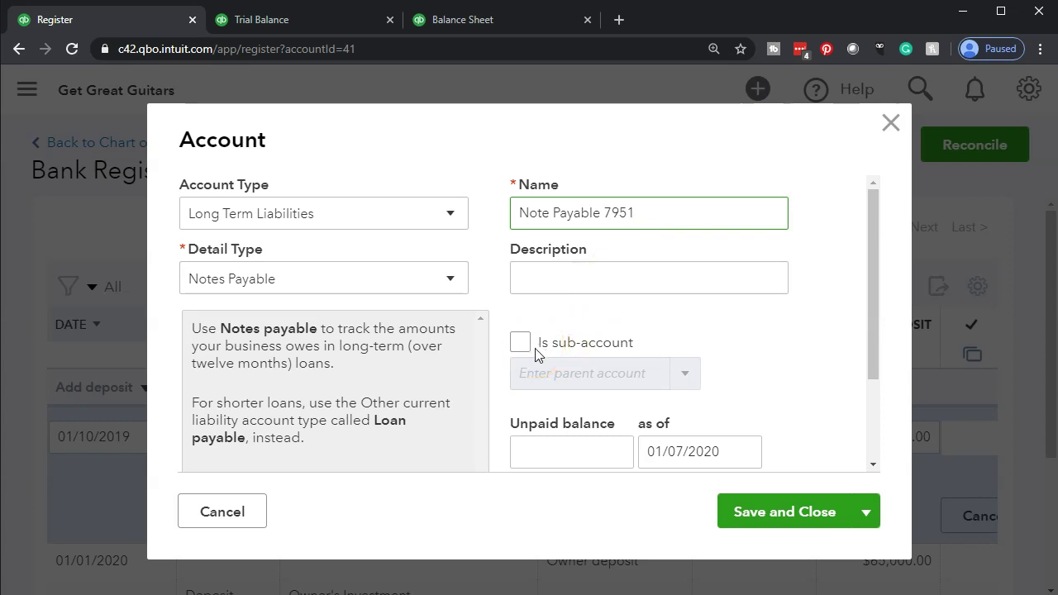
pyautogui.click(730, 521)
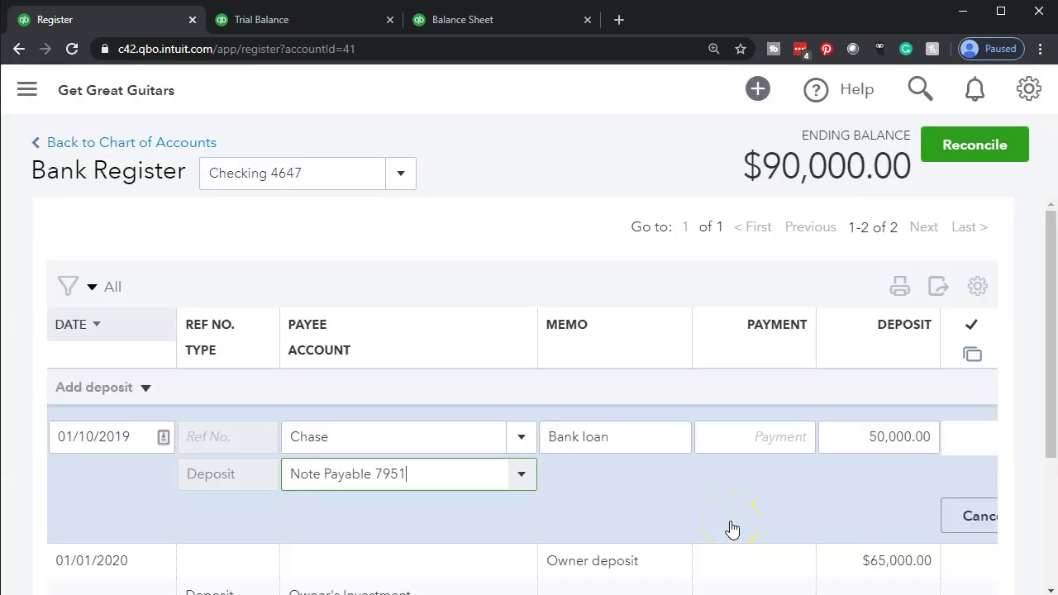
# Save the 50,000 Chase bank loan deposit in the checking register
pyautogui.click(455, 462)
pyautogui.scroll(-1, 359, 520)
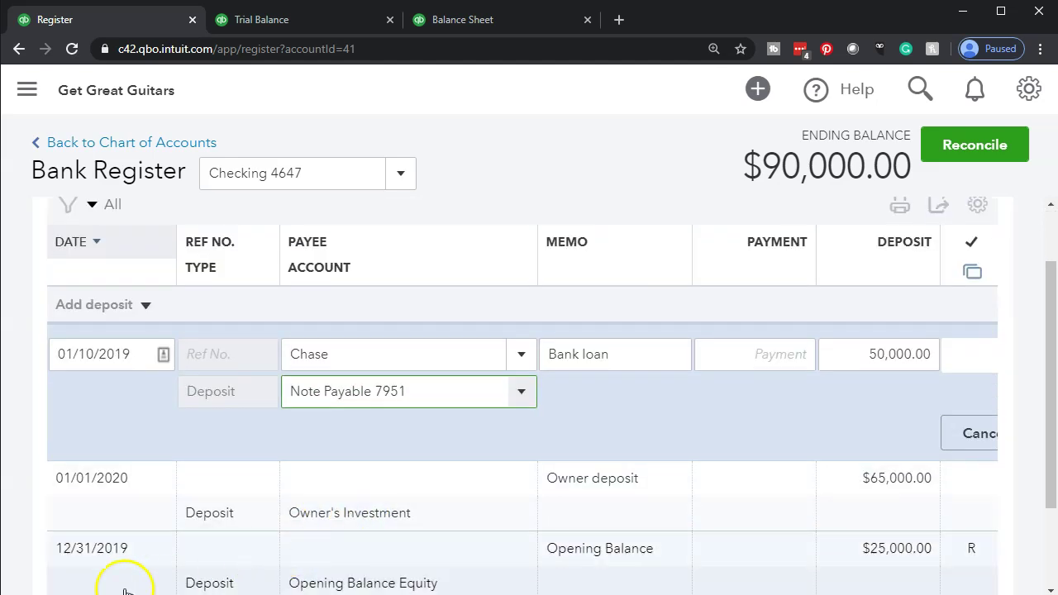
pyautogui.hotkey('ctrl', '-')
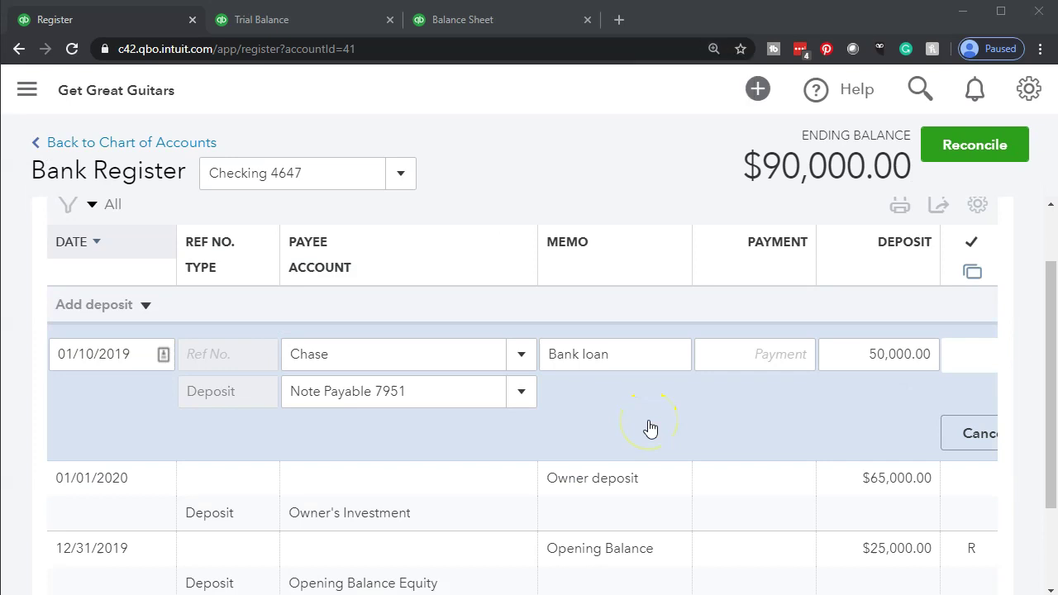
pyautogui.hotkey('ctrl', '-')
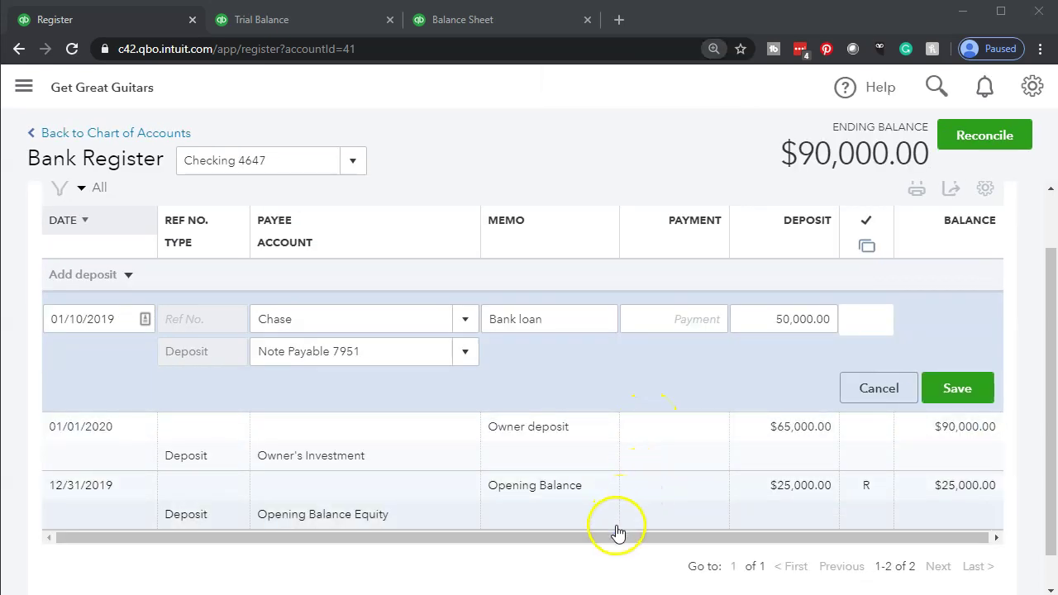
pyautogui.click(948, 402)
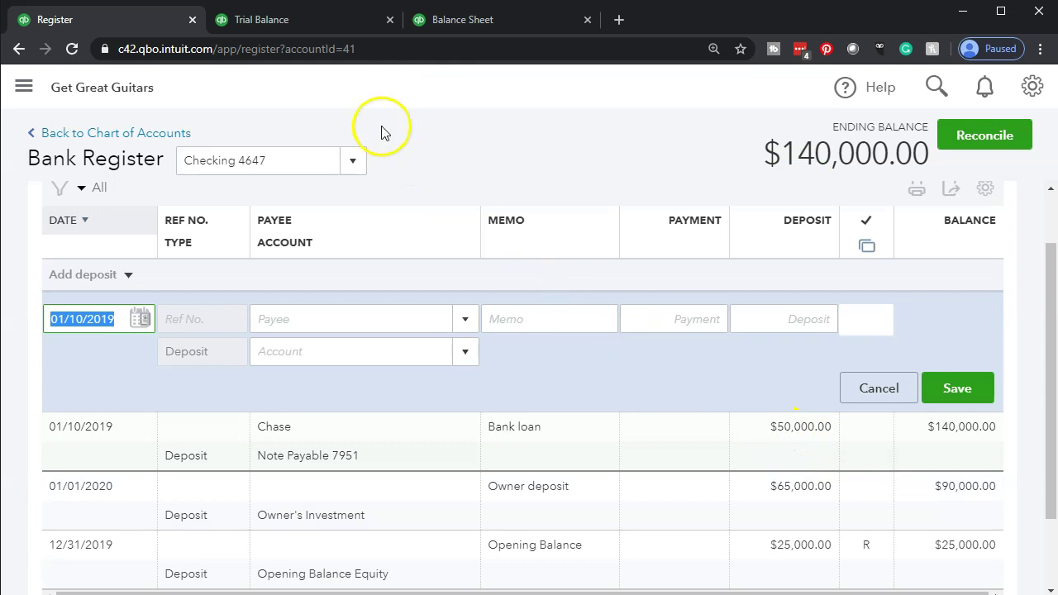
# Reload the Trial Balance in its browser tab and review the checking and note payable balances
pyautogui.click(290, 24)
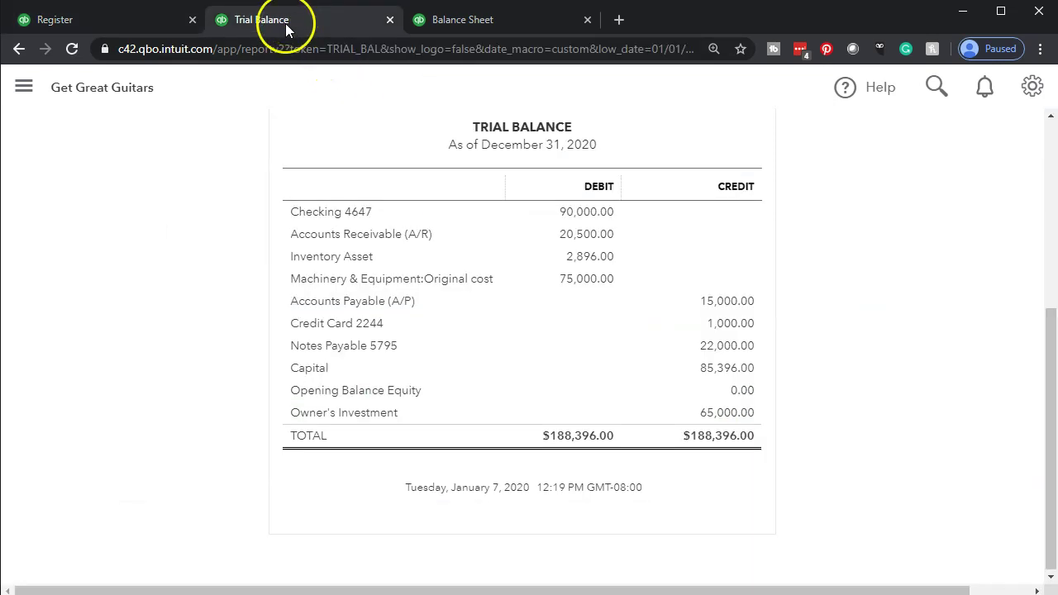
pyautogui.click(287, 48)
pyautogui.press('Return')
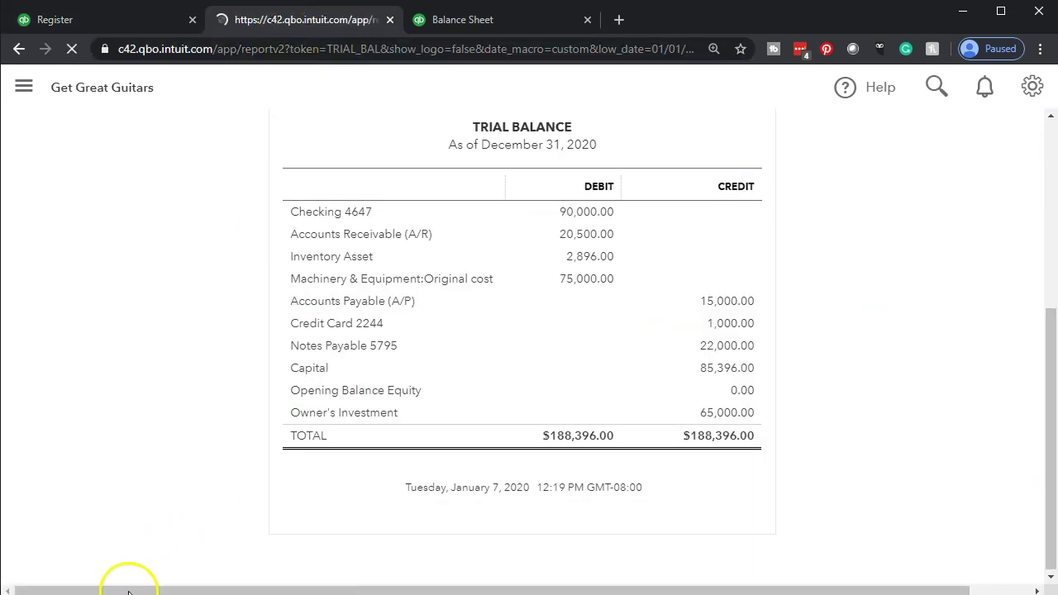
pyautogui.click(177, 87)
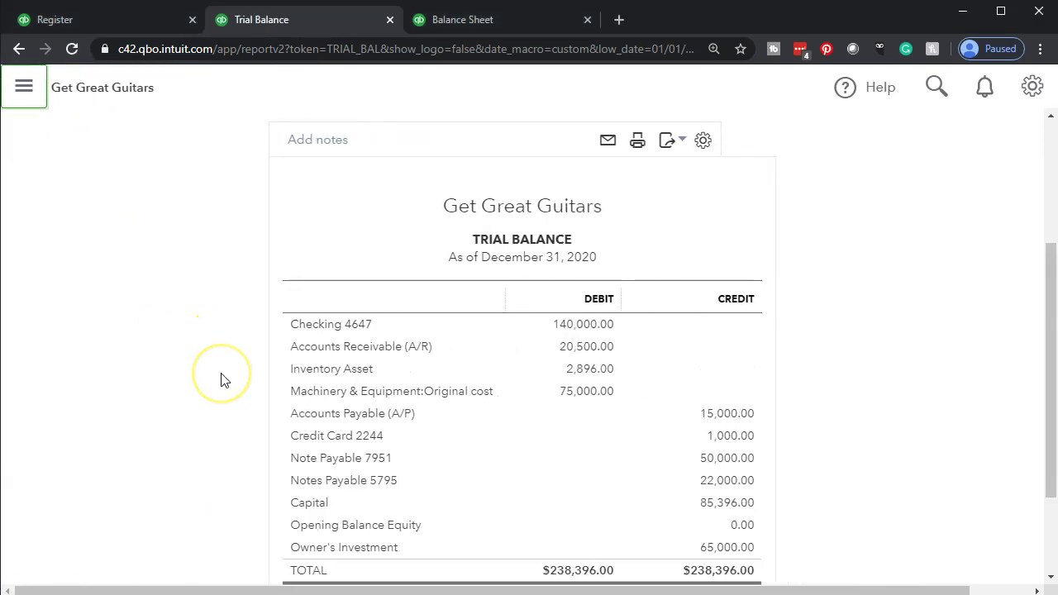
pyautogui.hotkey('ctrl', '+')
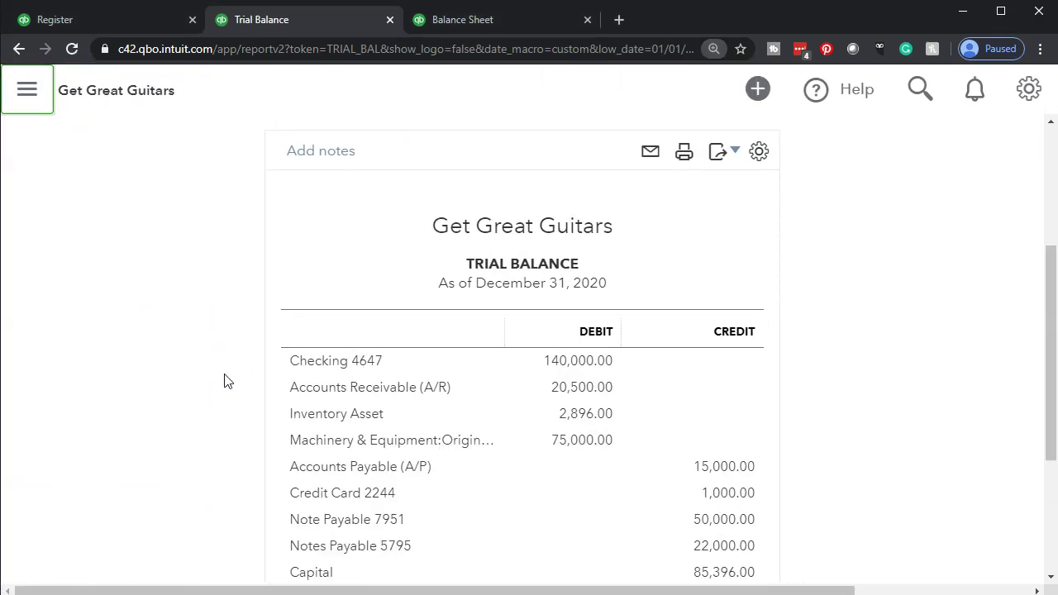
pyautogui.scroll(-1, 229, 381)
pyautogui.scroll(-1, 229, 382)
# Open the transaction detail behind the Trial Balance's checking amount and look for the Chase deposit
pyautogui.click(552, 196)
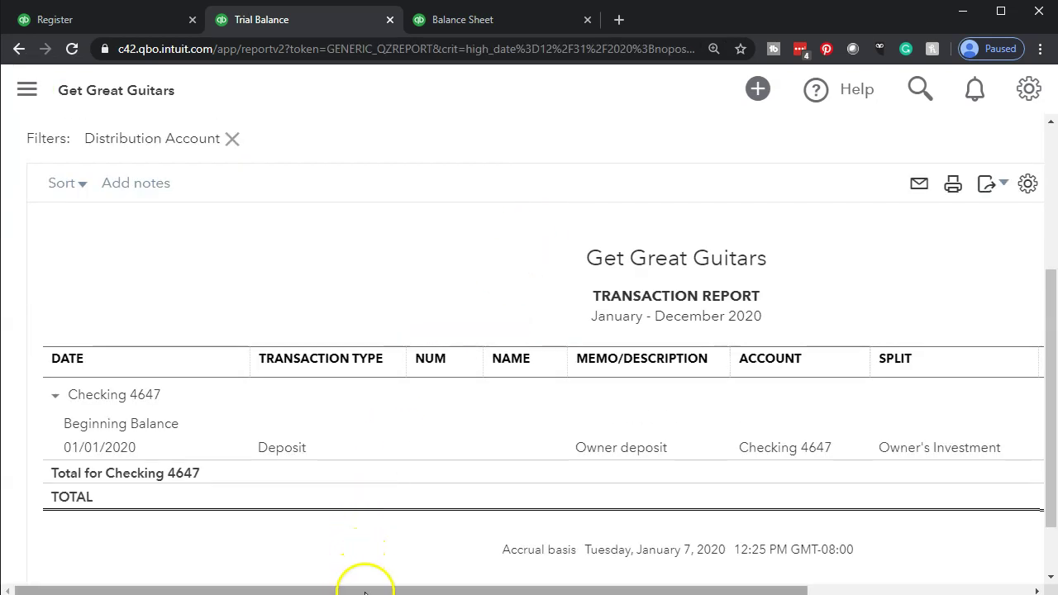
pyautogui.moveTo(366, 589); pyautogui.dragTo(397, 589)
pyautogui.scroll(3, 208, 472)
pyautogui.scroll(-4, 207, 472)
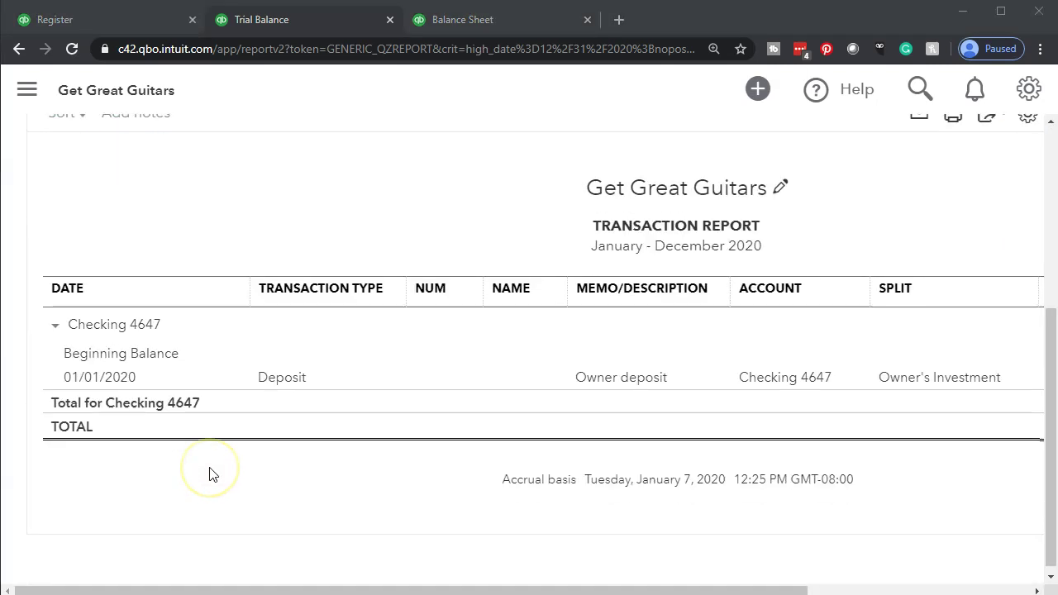
pyautogui.click(211, 438)
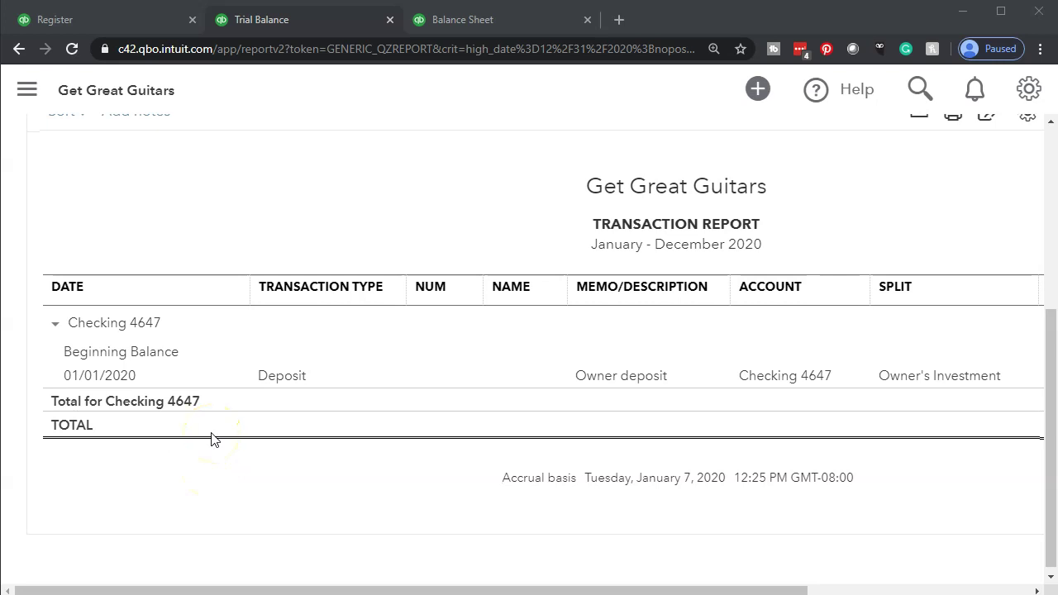
pyautogui.click(212, 441)
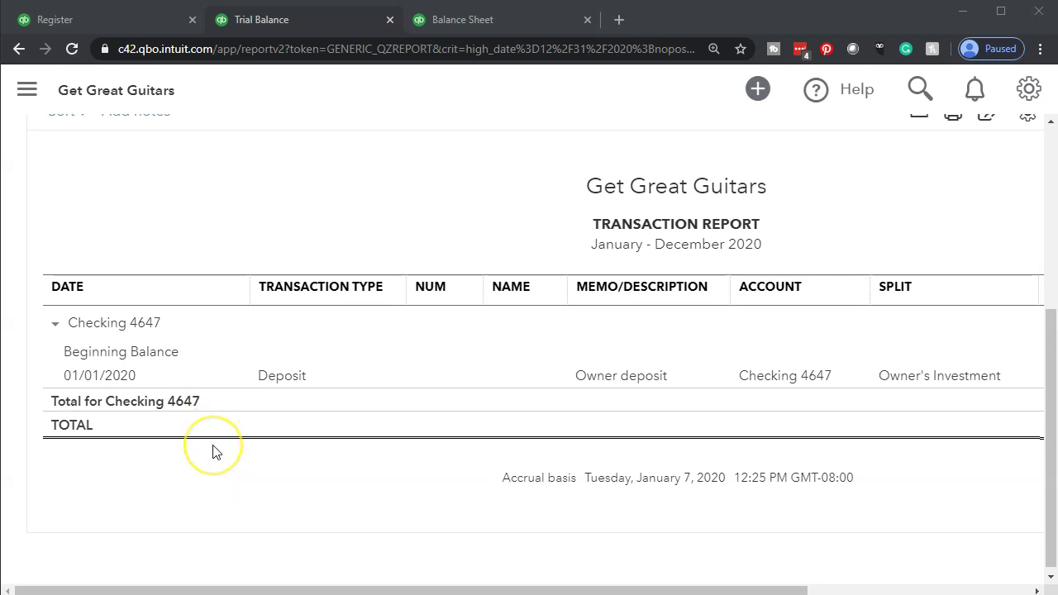
# Set the Transaction Report's start date to 01/01/2019 and rerun it to list the checking deposits
pyautogui.scroll(5, 213, 451)
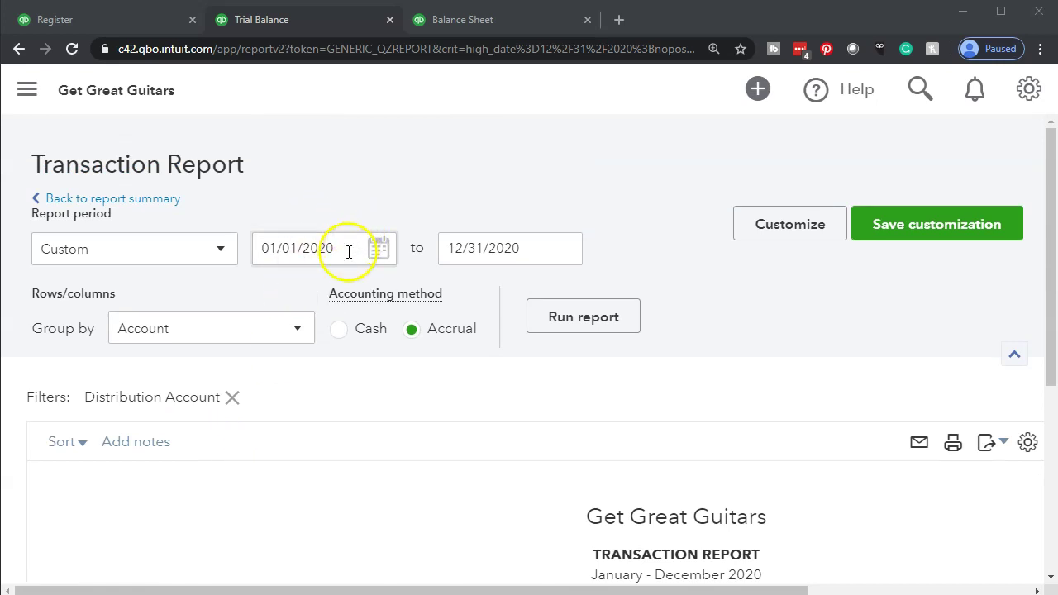
pyautogui.click(349, 251)
pyautogui.click(349, 252)
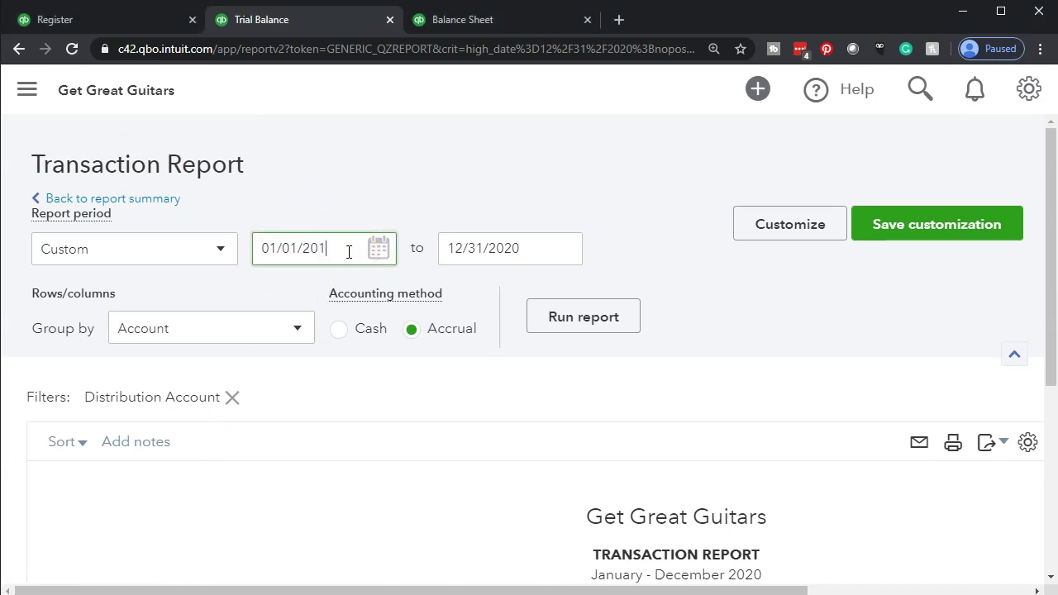
pyautogui.click(300, 486)
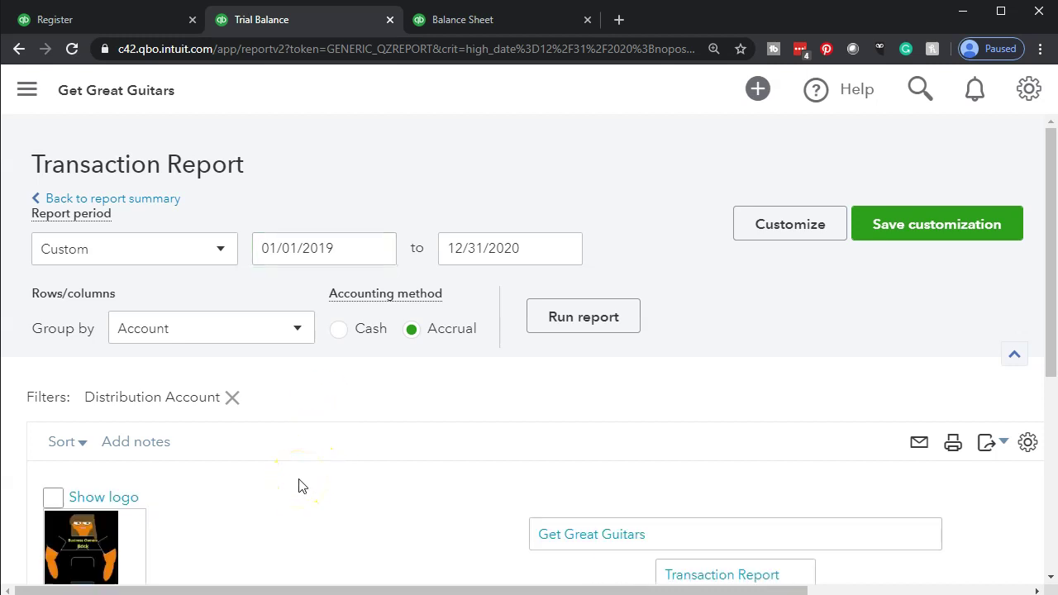
pyautogui.scroll(-4, 299, 486)
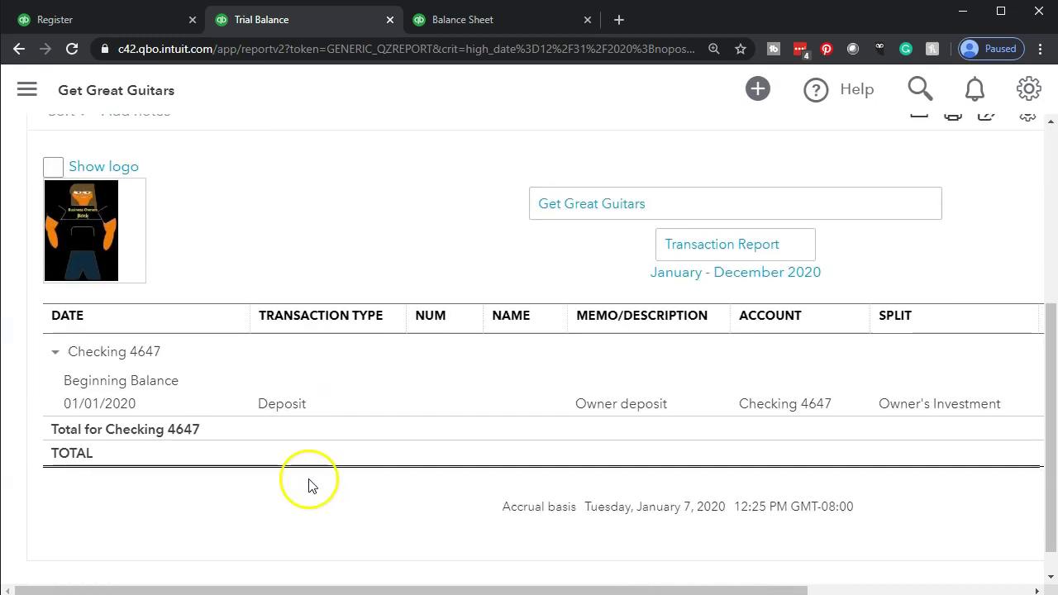
pyautogui.scroll(4, 307, 484)
pyautogui.click(596, 321)
pyautogui.scroll(-3, 593, 318)
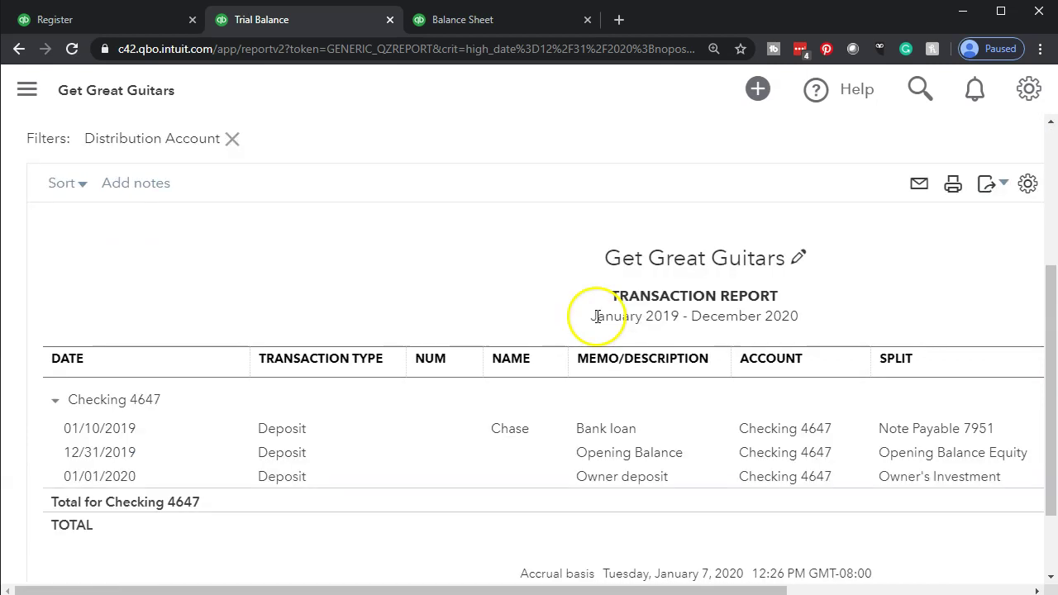
# Open the Chase bank loan deposit from the Transaction Report and set its date to 01/10/2020
pyautogui.click(133, 438)
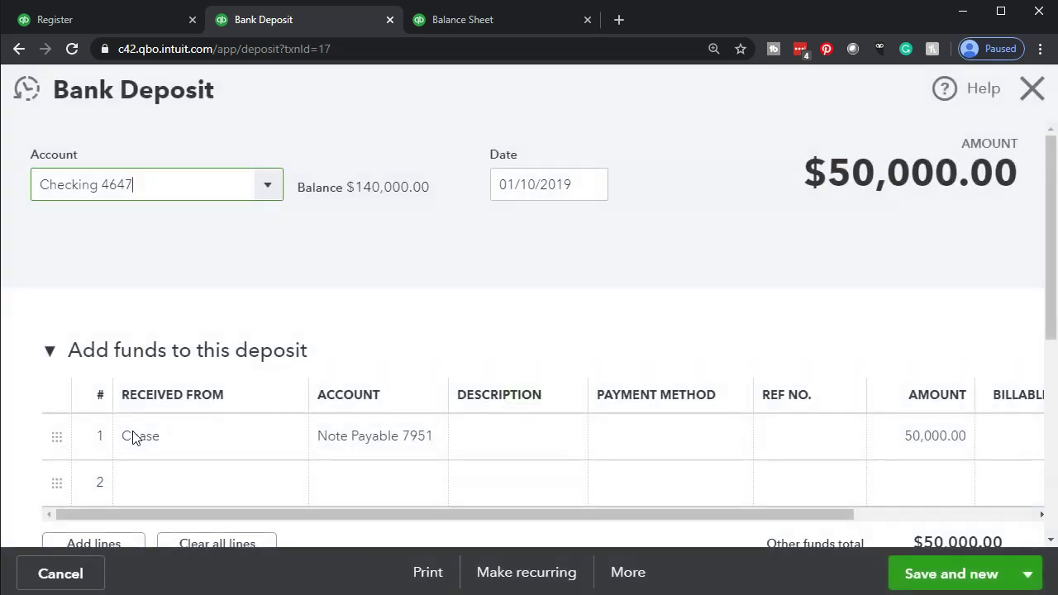
pyautogui.click(291, 325)
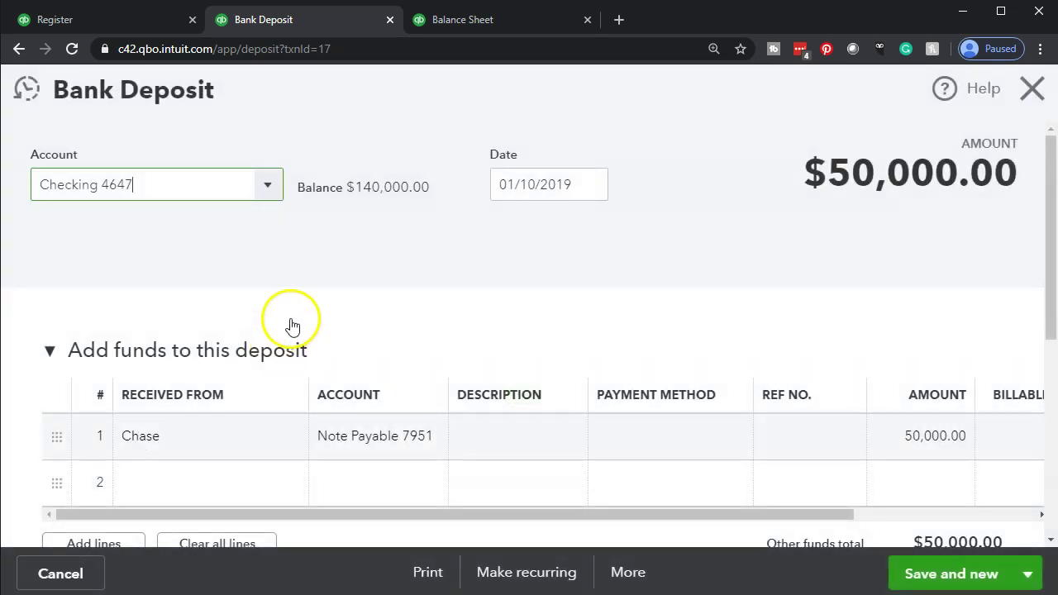
pyautogui.click(566, 188)
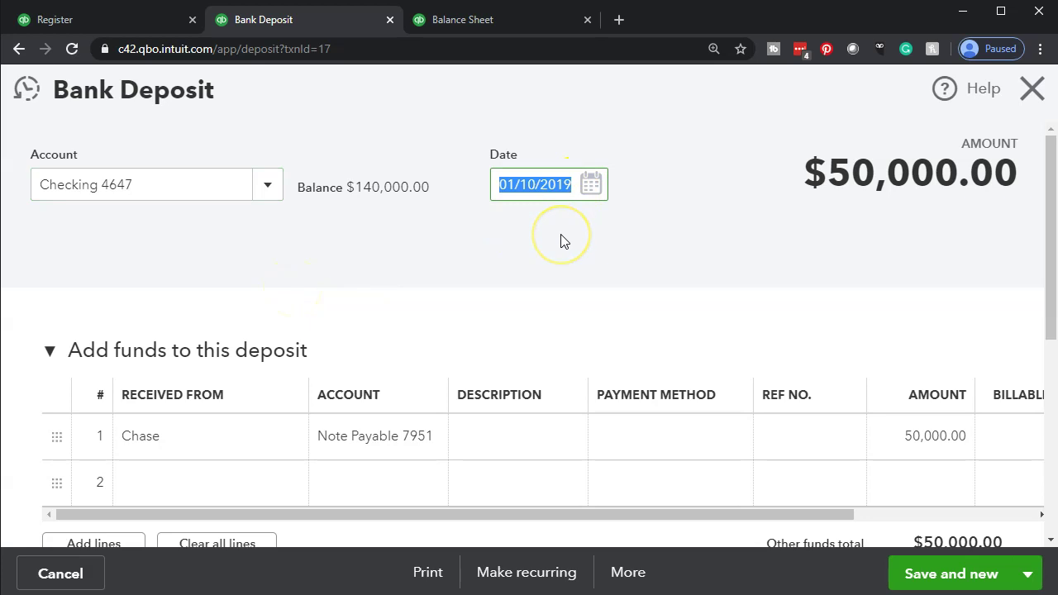
pyautogui.press('End')
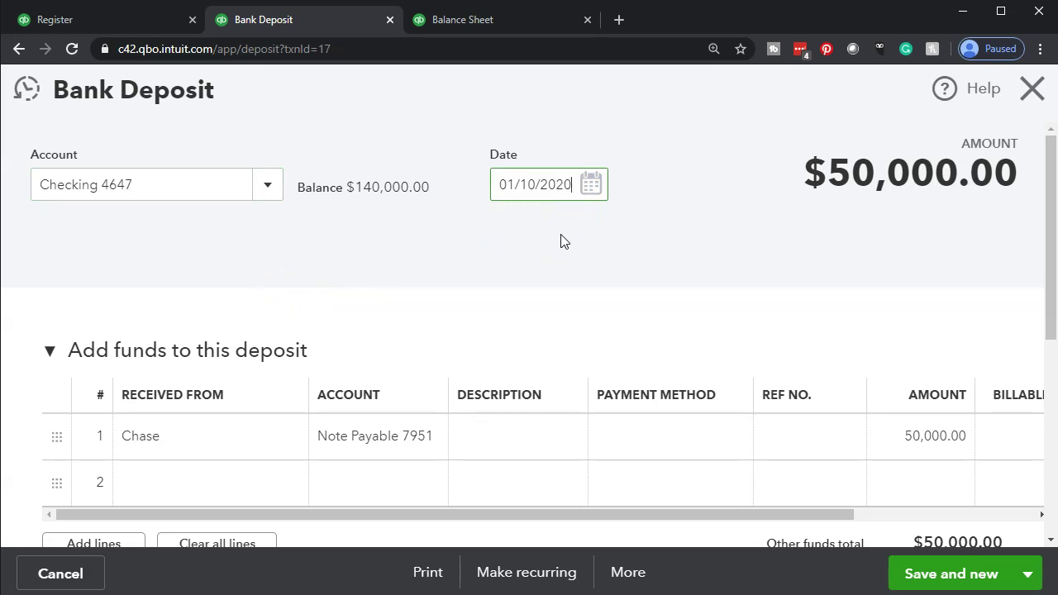
pyautogui.click(552, 246)
# Save the redated bank deposit and close its form to return to the Transaction Report
pyautogui.scroll(-5, 637, 342)
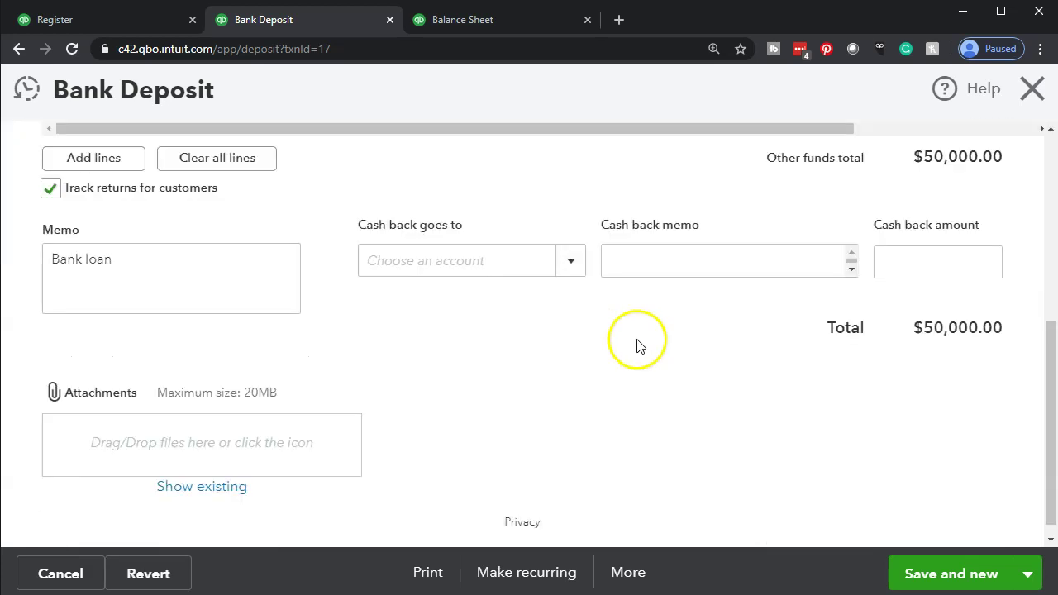
pyautogui.moveTo(631, 538); pyautogui.dragTo(797, 538)
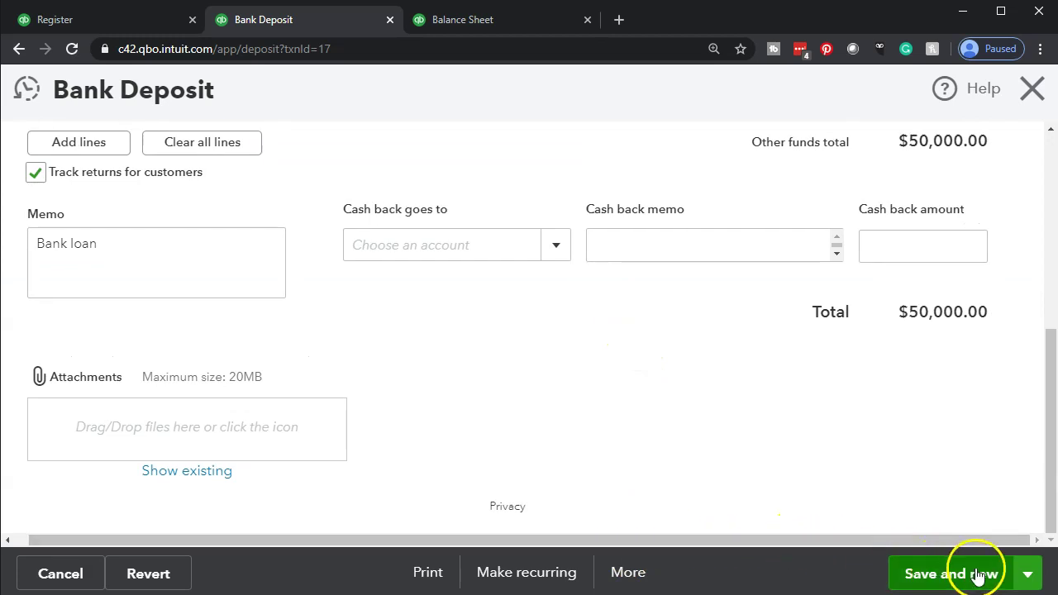
pyautogui.click(1029, 581)
pyautogui.click(984, 539)
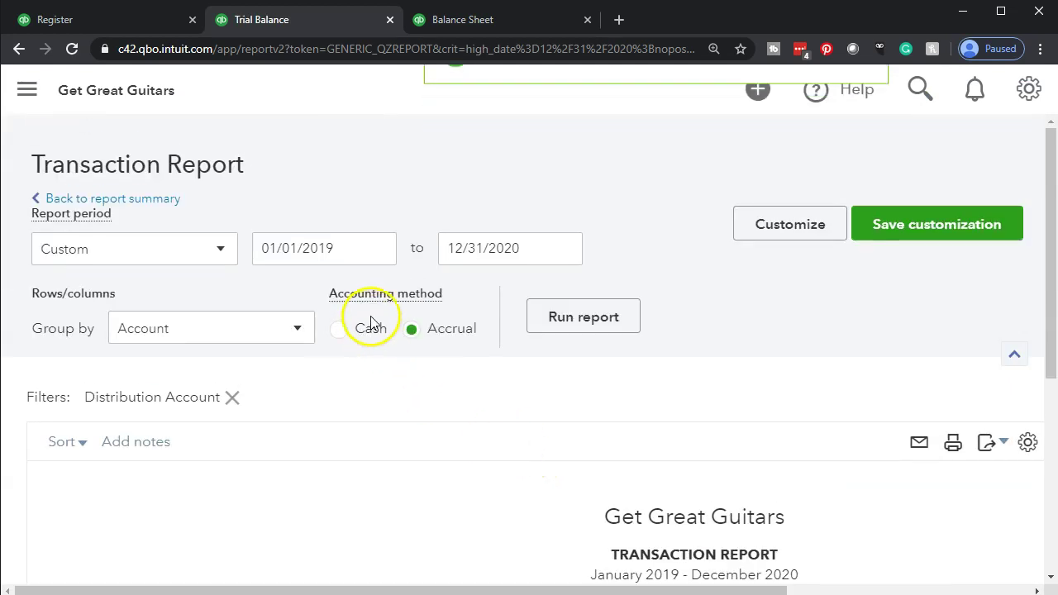
# Review the checking deposits and their amounts in the Transaction Report, and return to the Trial Balance summary
pyautogui.scroll(-3, 471, 356)
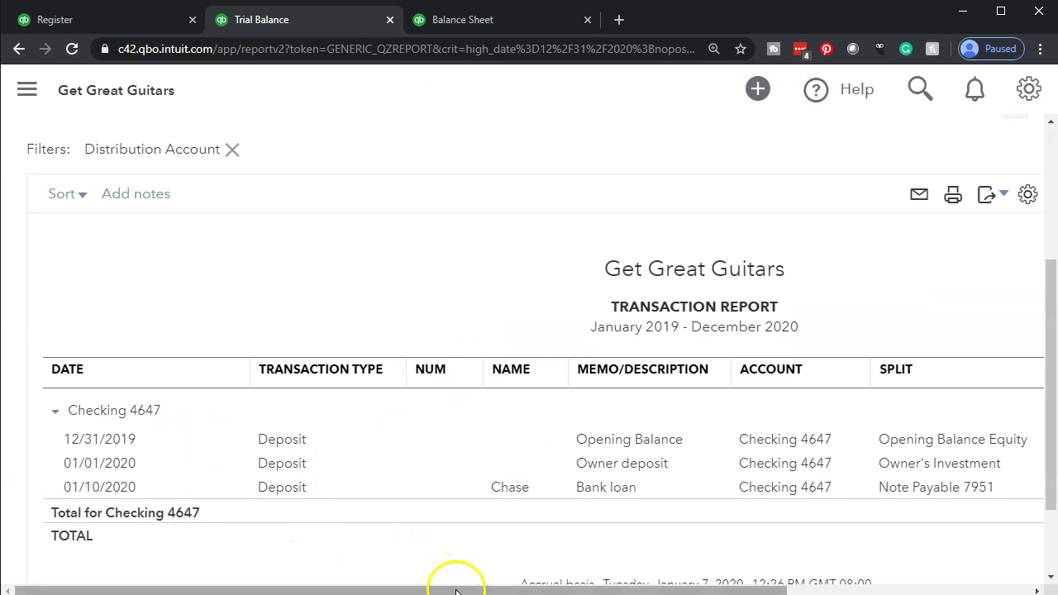
pyautogui.moveTo(455, 592); pyautogui.dragTo(650, 588)
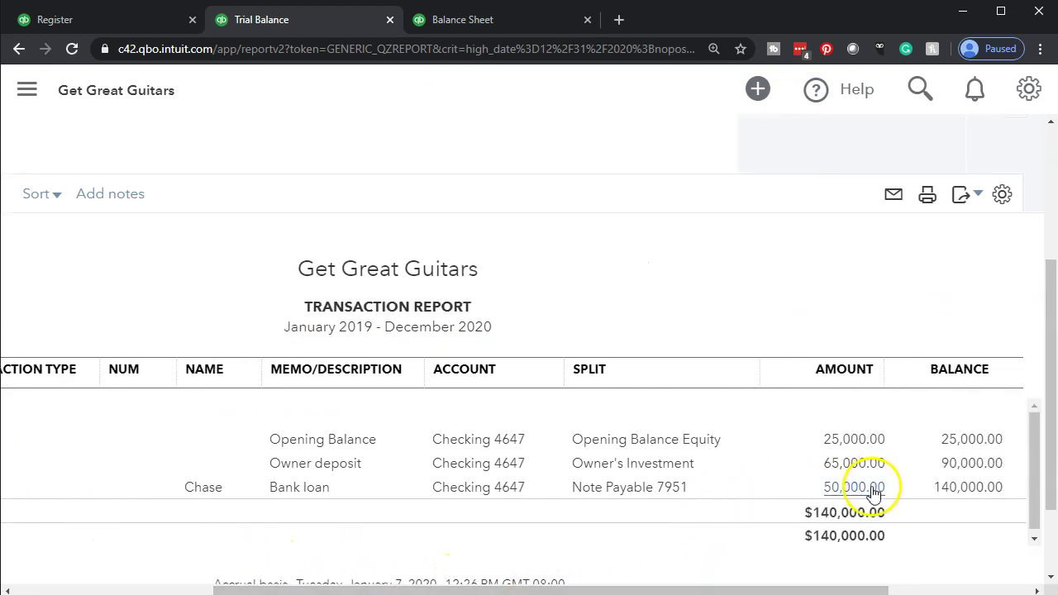
pyautogui.moveTo(747, 589); pyautogui.dragTo(449, 562)
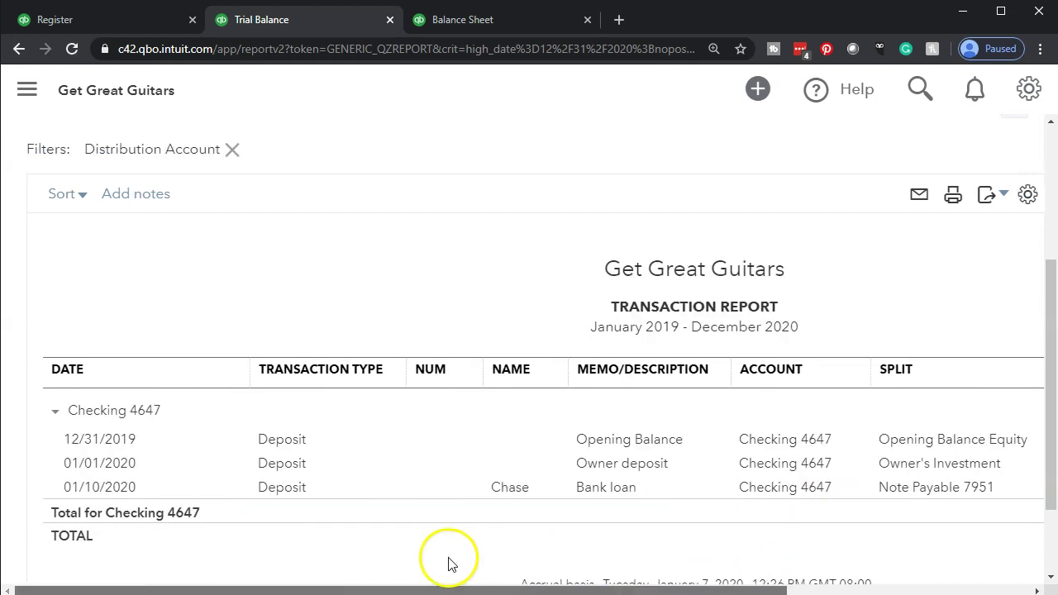
pyautogui.scroll(3, 139, 395)
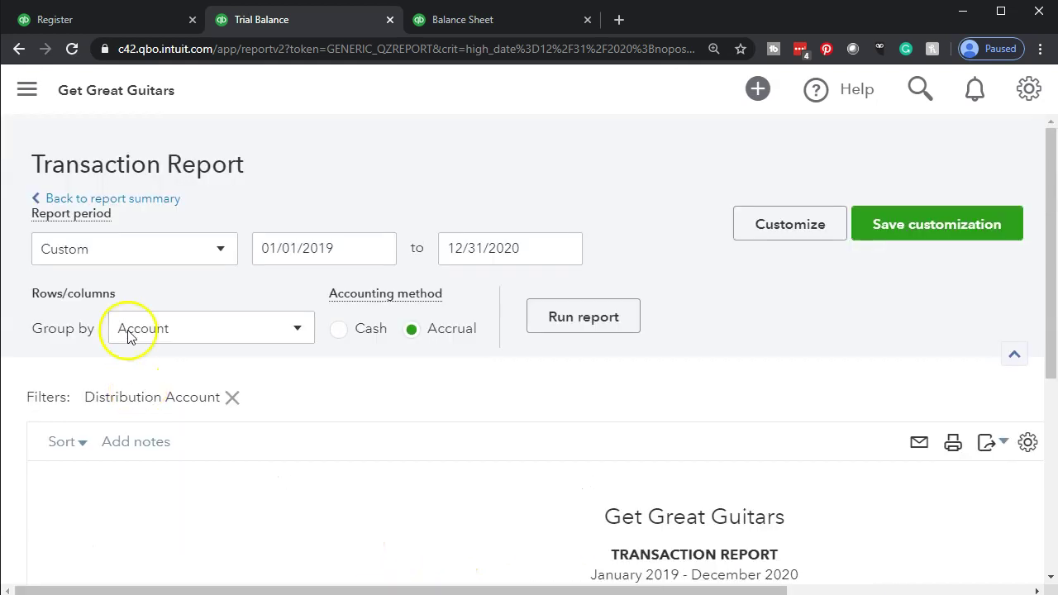
pyautogui.click(129, 200)
# Open the transaction detail behind the Trial Balance's Chase note payable amount, check the loan deposit, and return to the summary
pyautogui.scroll(-5, 421, 267)
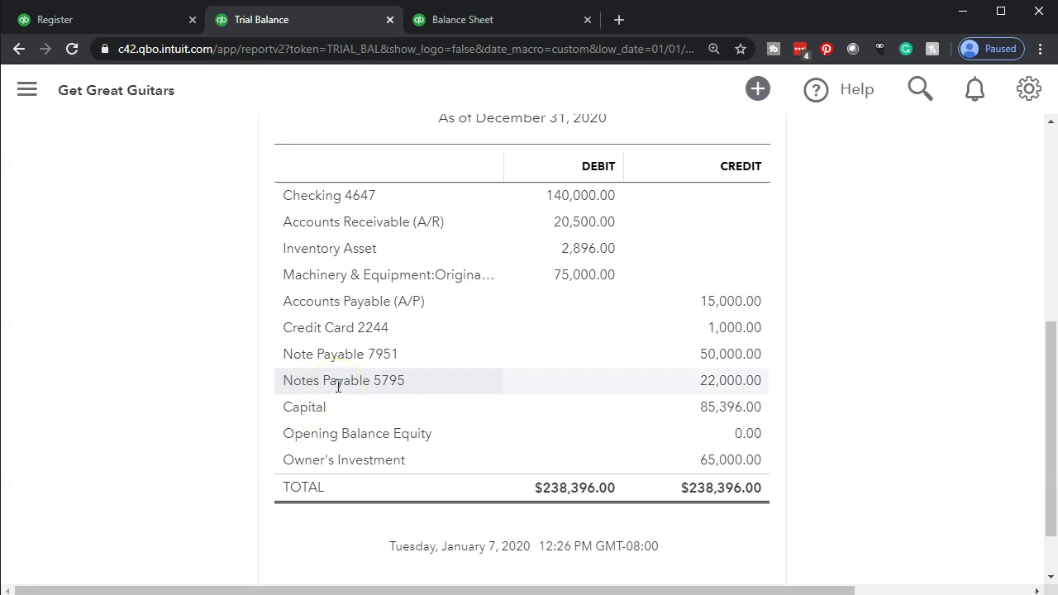
pyautogui.click(707, 361)
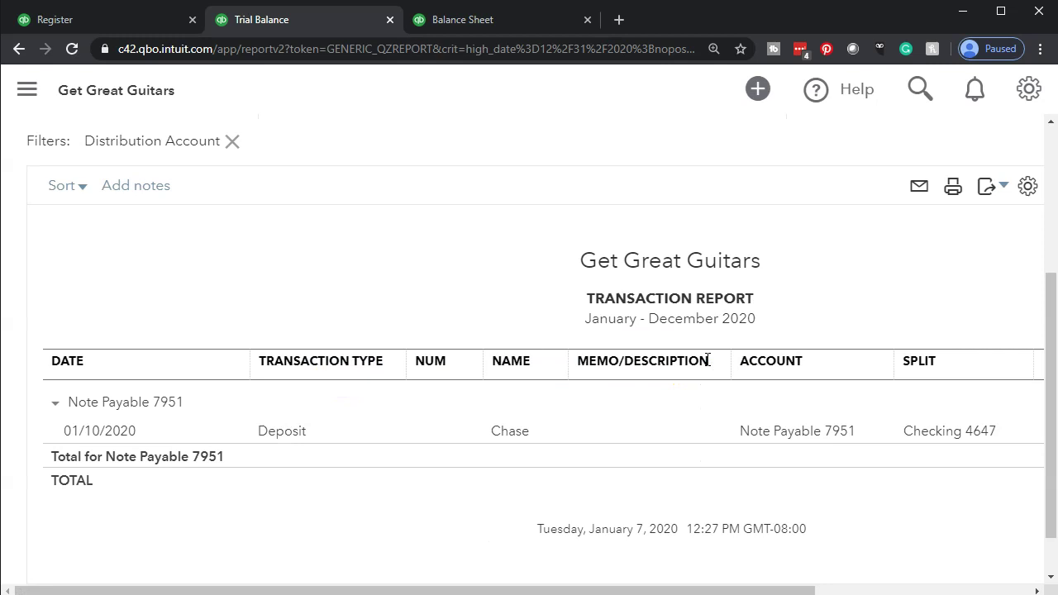
pyautogui.scroll(3, 323, 430)
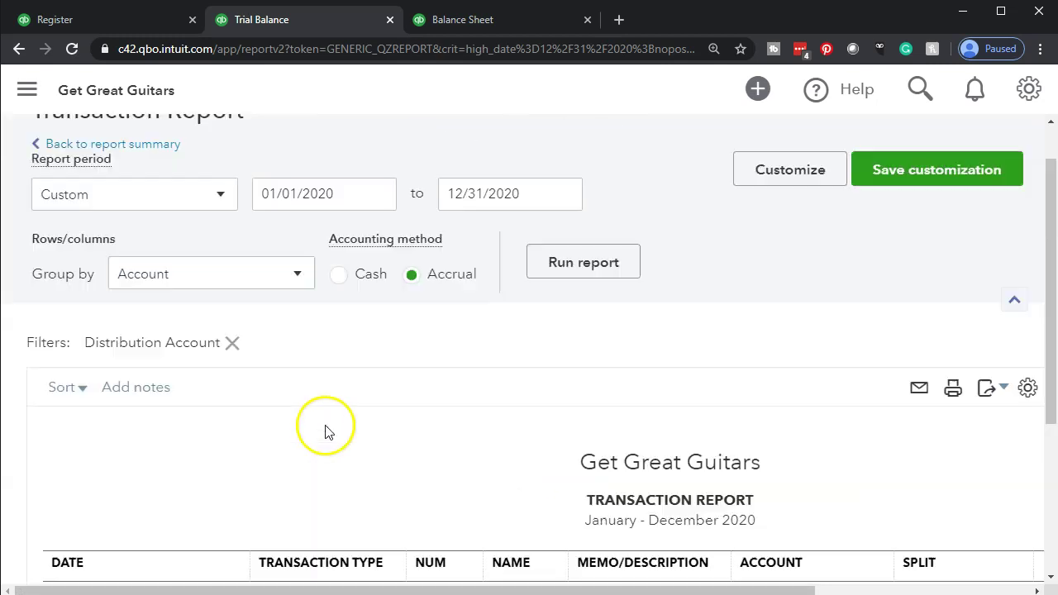
pyautogui.click(166, 203)
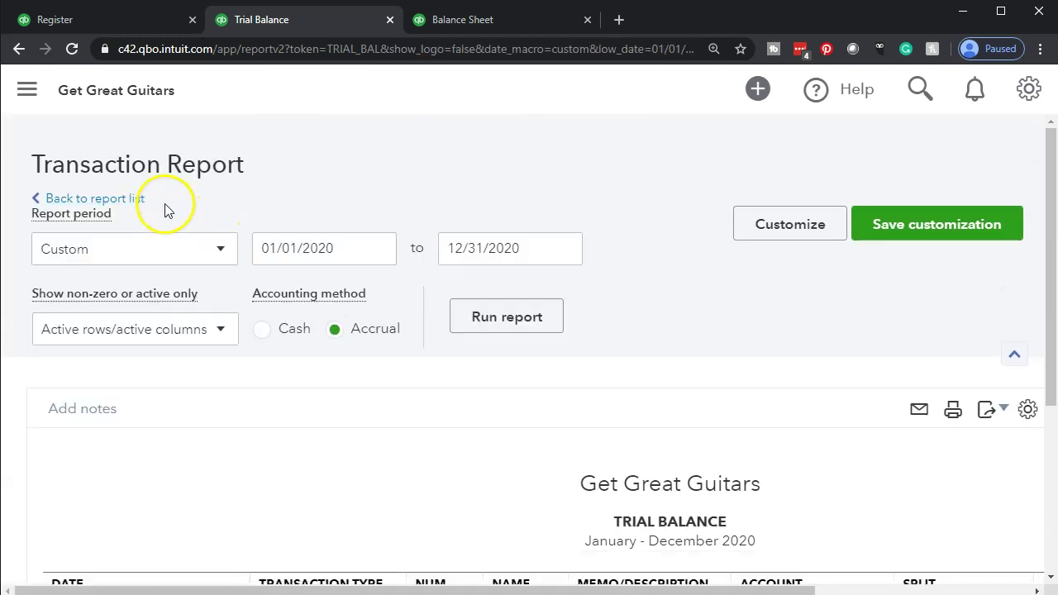
pyautogui.scroll(-5, 193, 373)
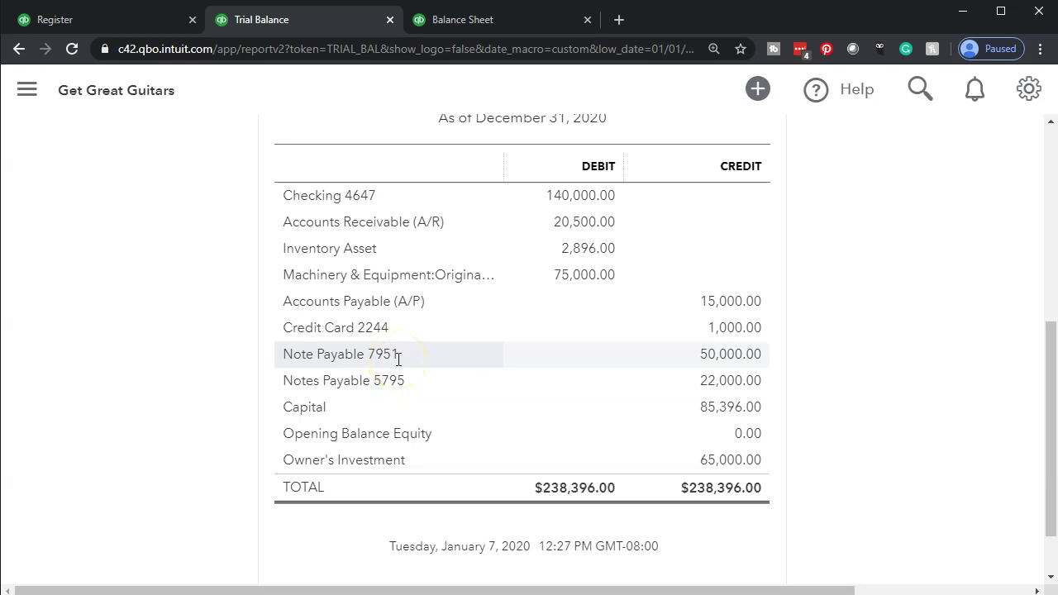
# Reload the Balance Sheet report and examine its checking balance, total assets and long-term liabilities
pyautogui.hotkey('ctrl', 'Tab')
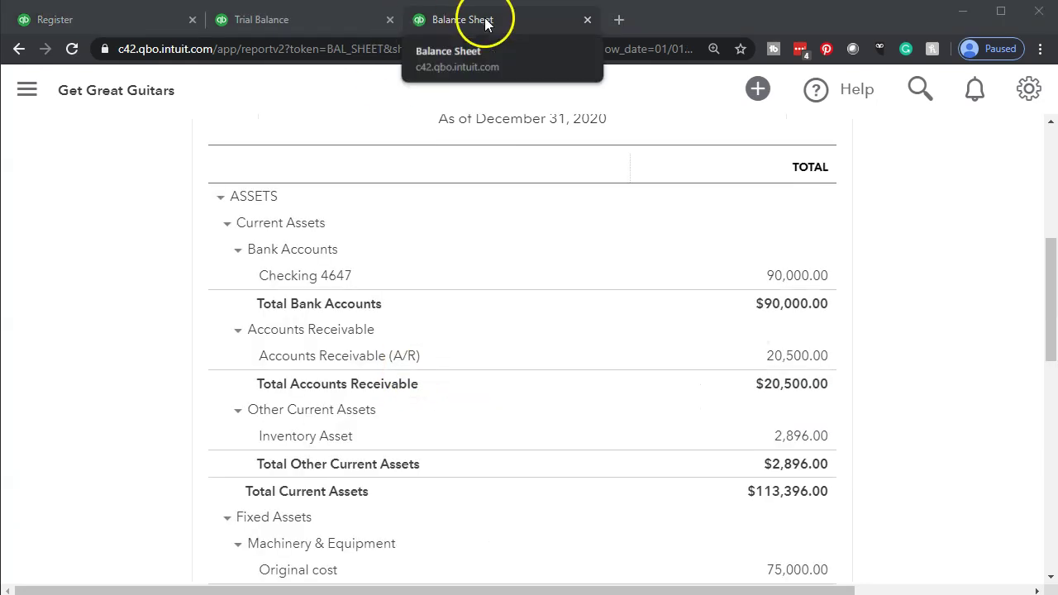
pyautogui.click(385, 51)
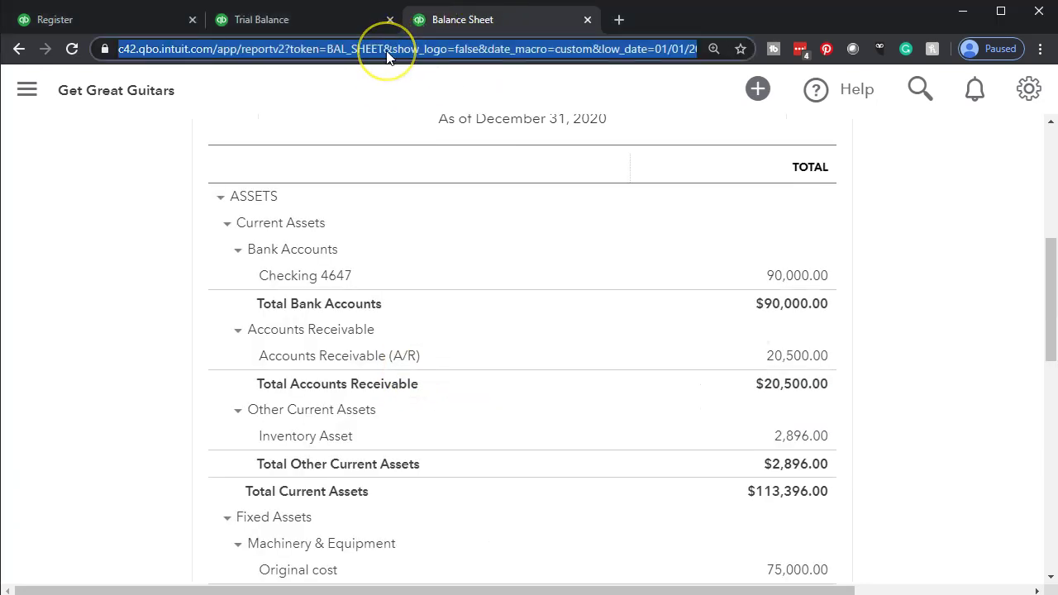
pyautogui.press('Return')
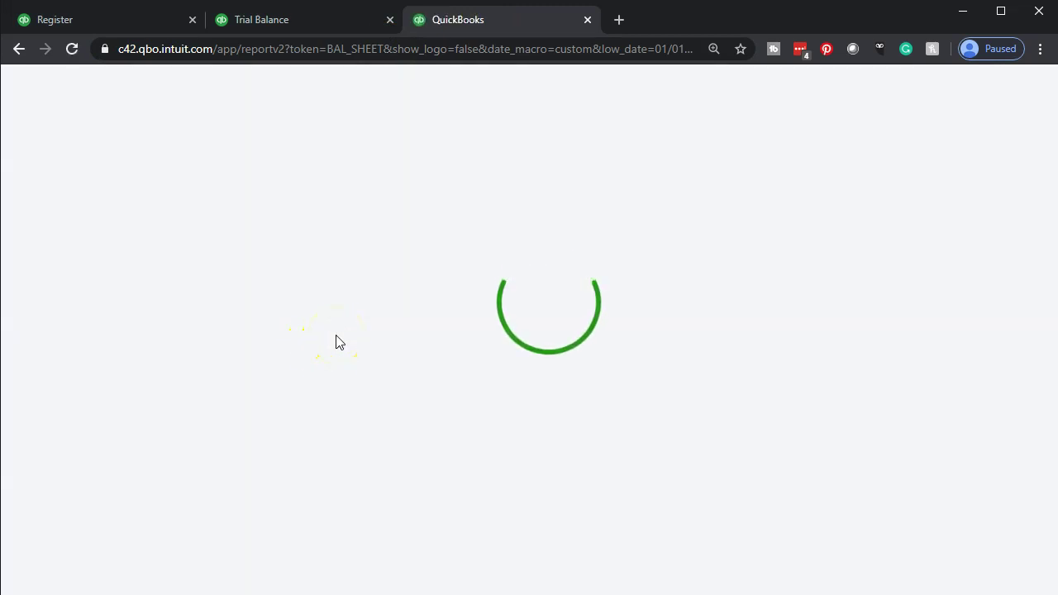
pyautogui.scroll(-1, 195, 307)
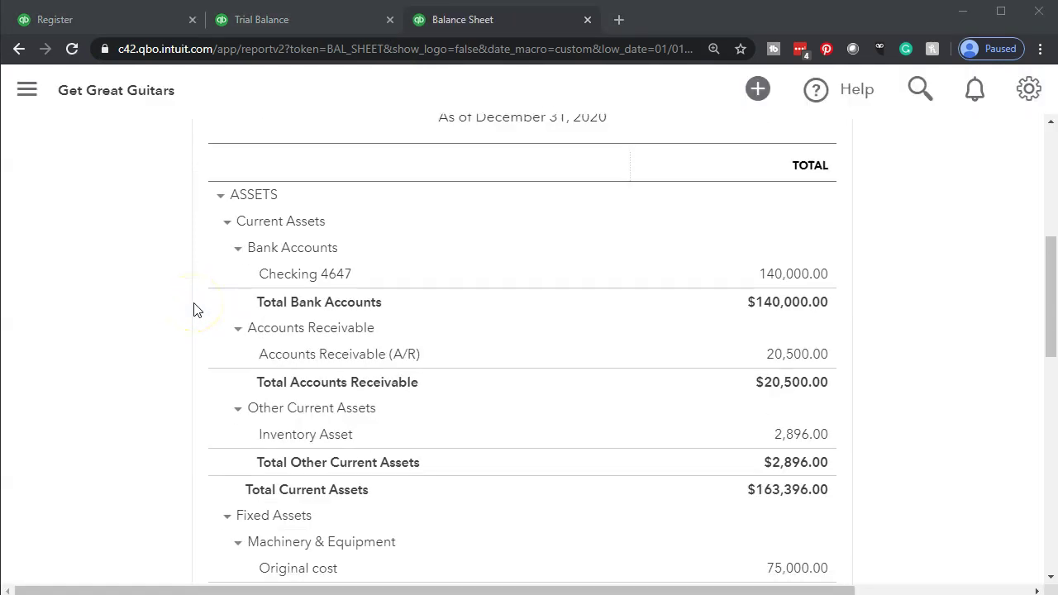
pyautogui.scroll(-1, 195, 308)
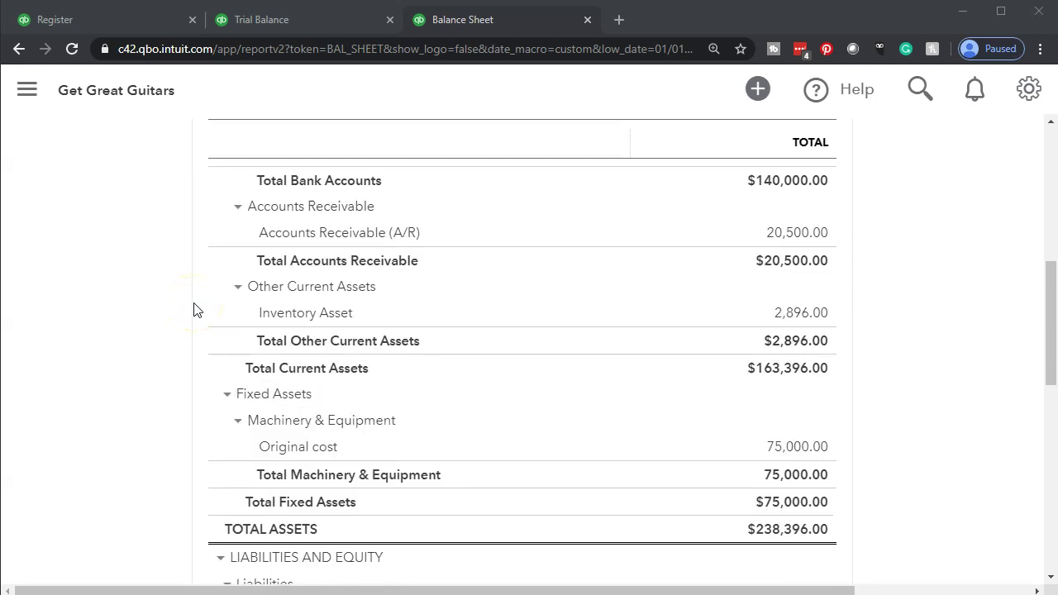
pyautogui.scroll(-5, 195, 310)
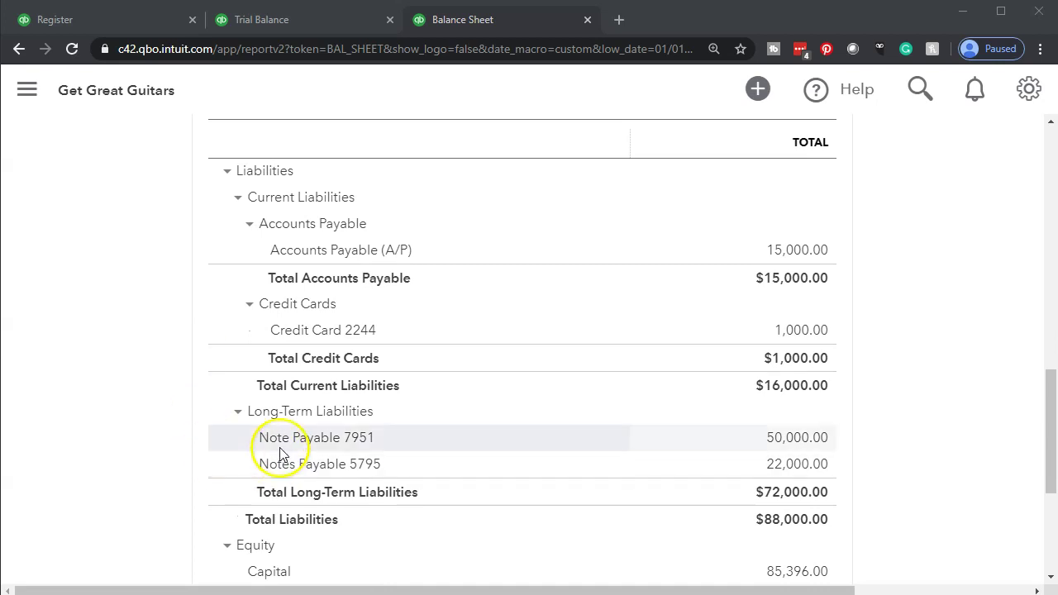
# Collapse and re-expand the Balance Sheet's Long-Term Liabilities group to compare its total with the individual notes payable
pyautogui.click(238, 413)
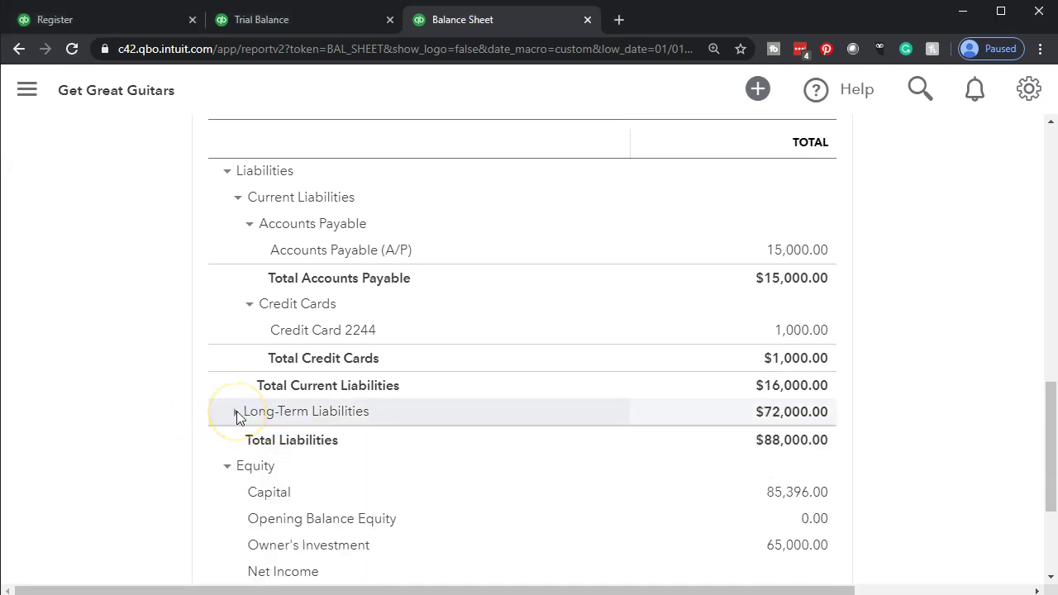
pyautogui.click(239, 413)
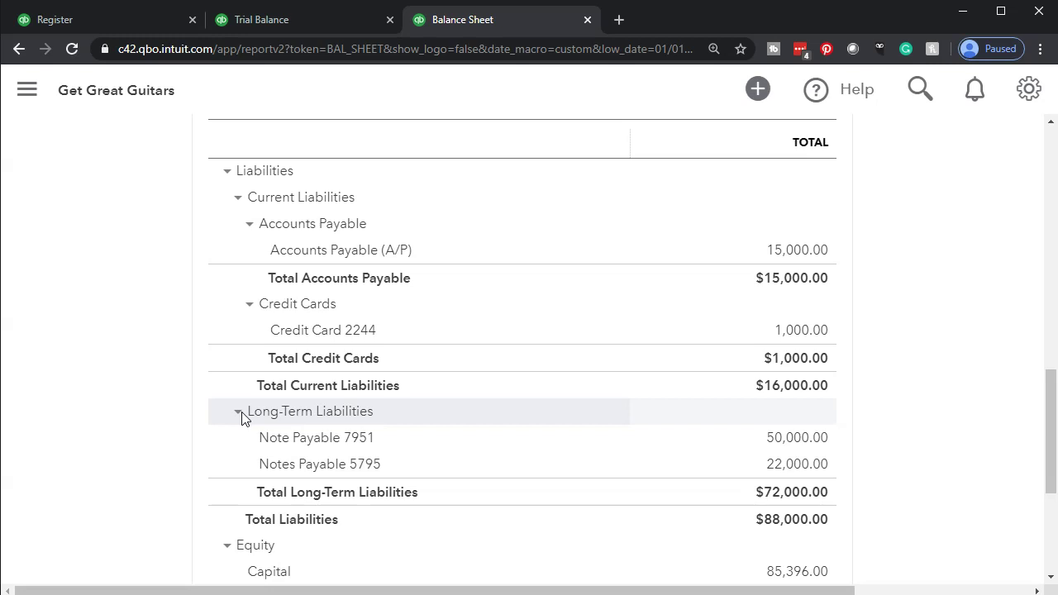
pyautogui.click(239, 413)
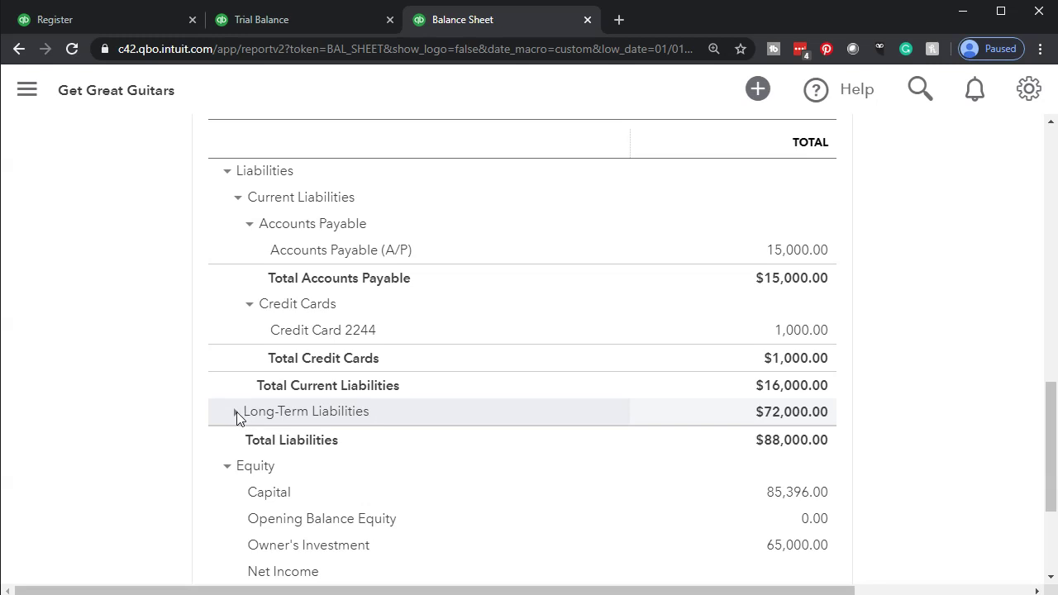
pyautogui.click(236, 413)
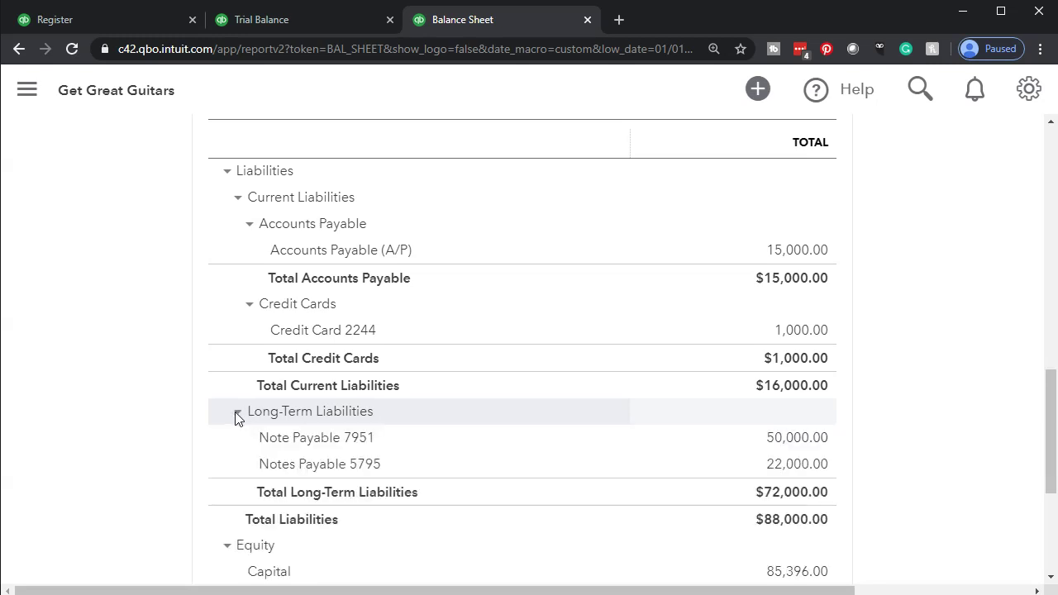